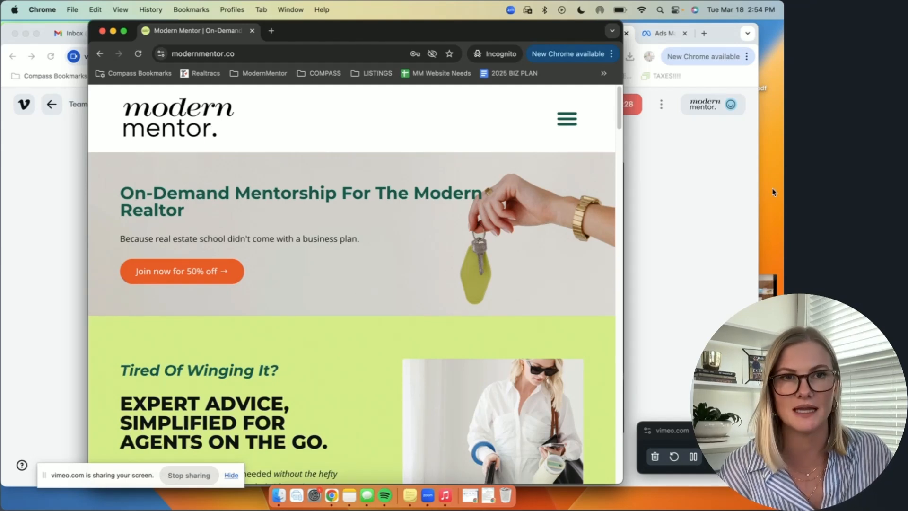
Step: Switch to Meta Ads Manager and change the active ad account from Modern Mentor to the personal ad account
{"action": "left_click", "coordinate": [662, 39]}
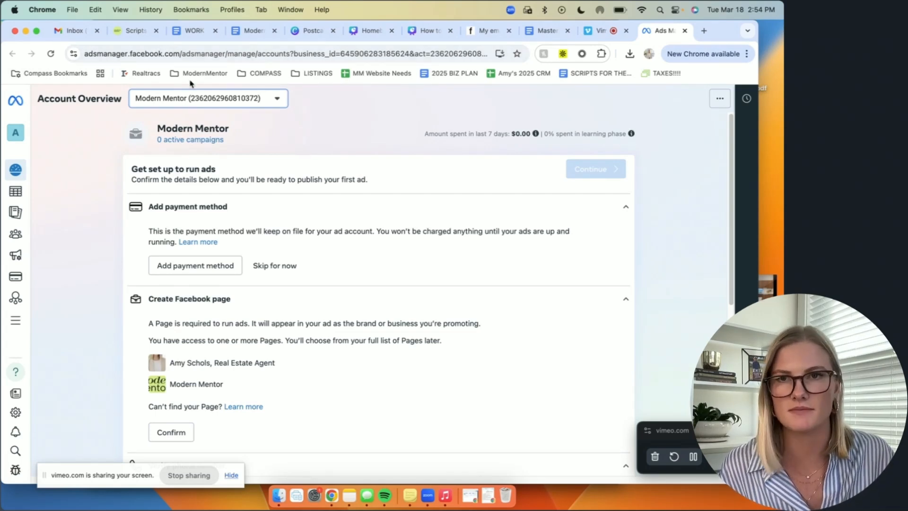
{"action": "left_click", "coordinate": [220, 100]}
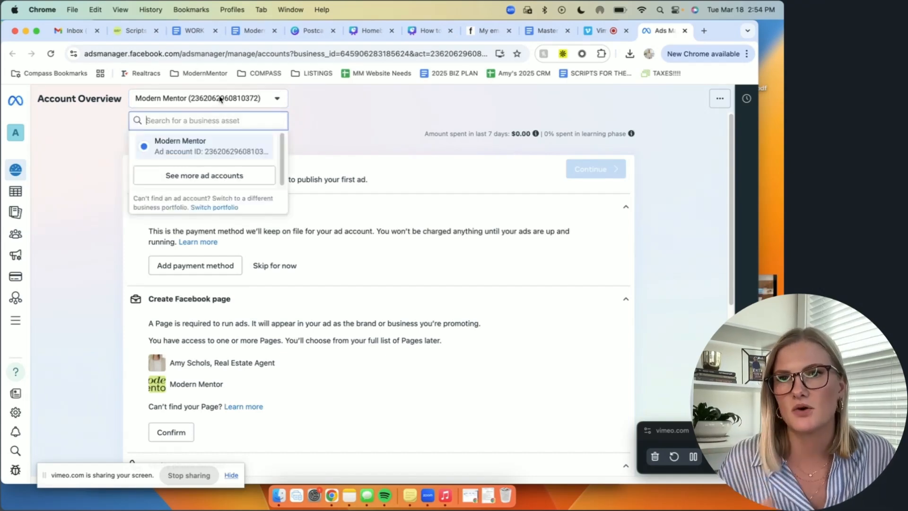
{"action": "left_click", "coordinate": [53, 150]}
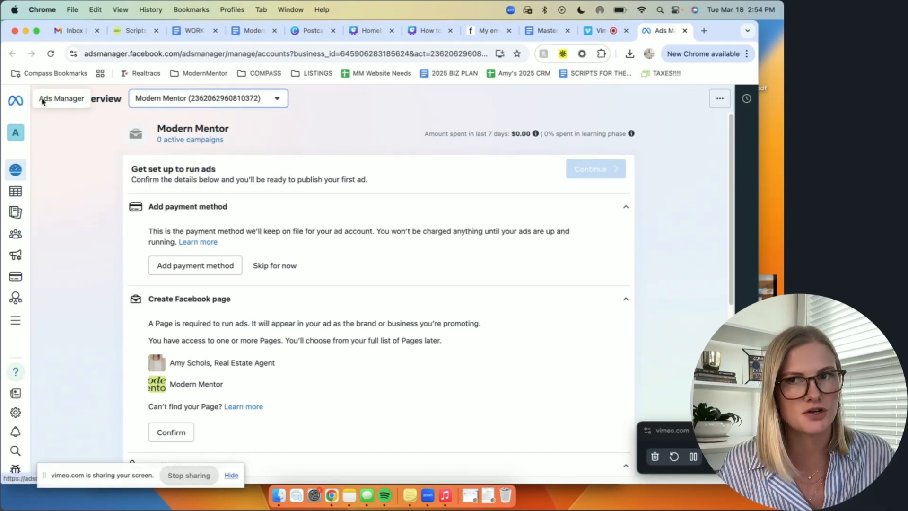
{"action": "left_click", "coordinate": [217, 100]}
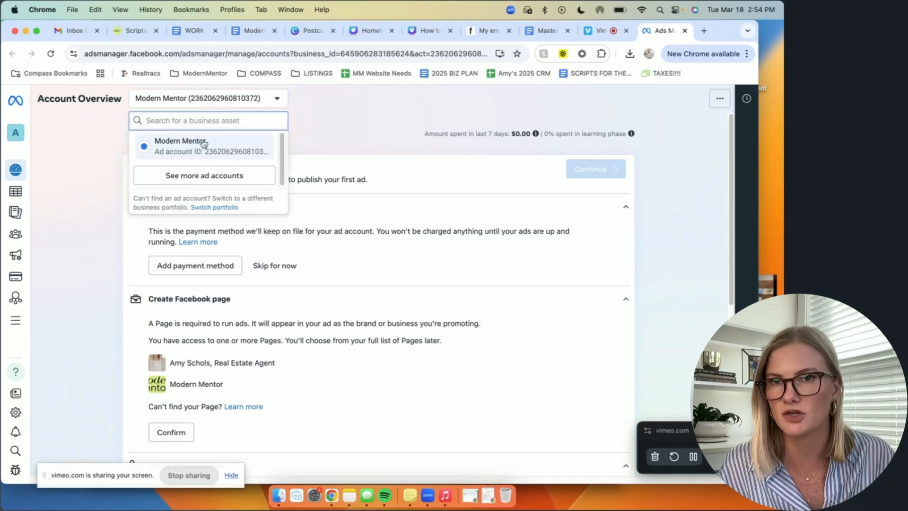
{"action": "left_click", "coordinate": [202, 178]}
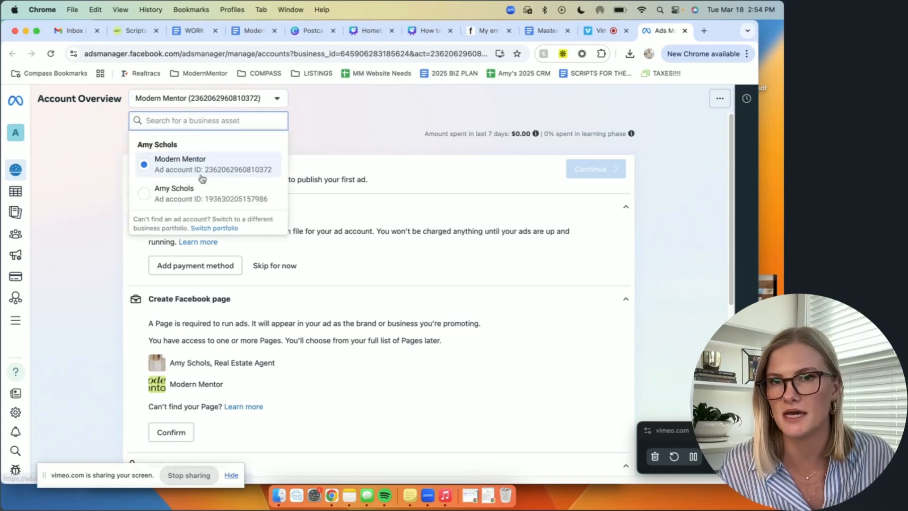
{"action": "left_click", "coordinate": [177, 198]}
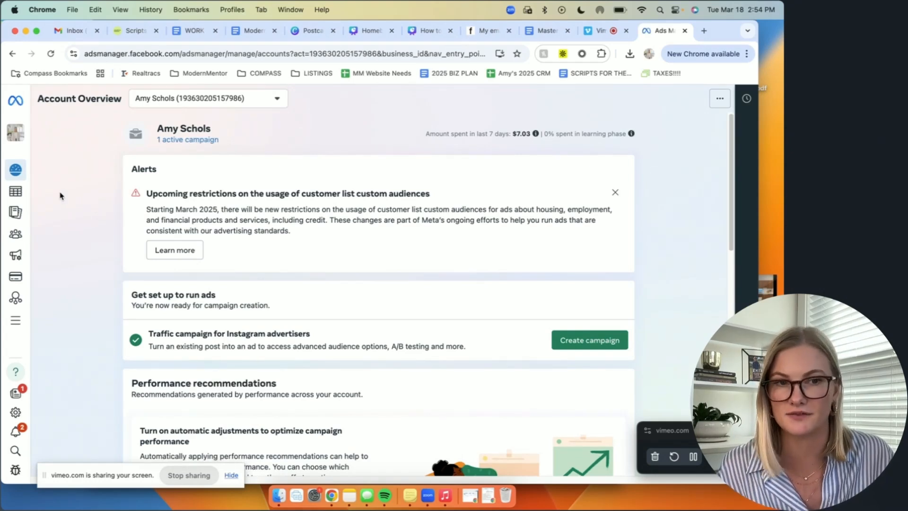
Step: Start creating a traffic campaign for Instagram advertisers from the account overview
{"action": "mouse_move", "coordinate": [24, 172]}
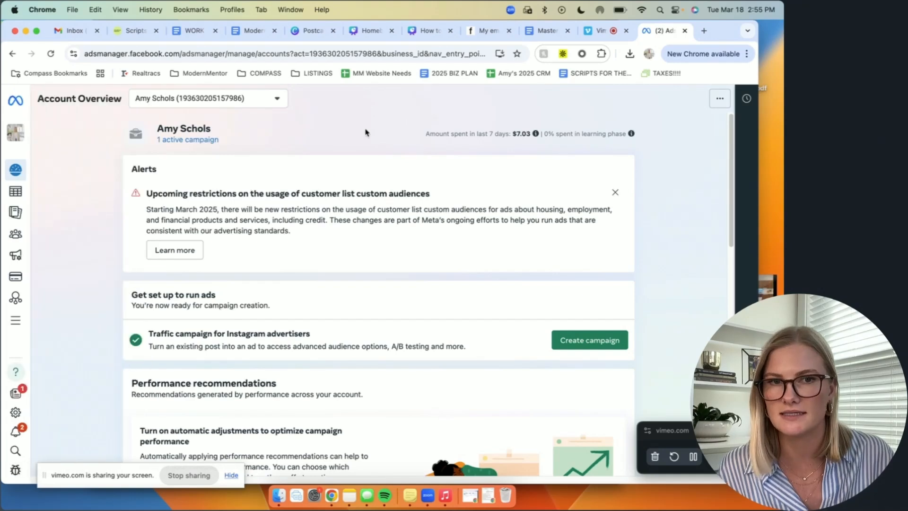
{"action": "scroll", "coordinate": [398, 272], "scroll_direction": "down", "scroll_amount": 1}
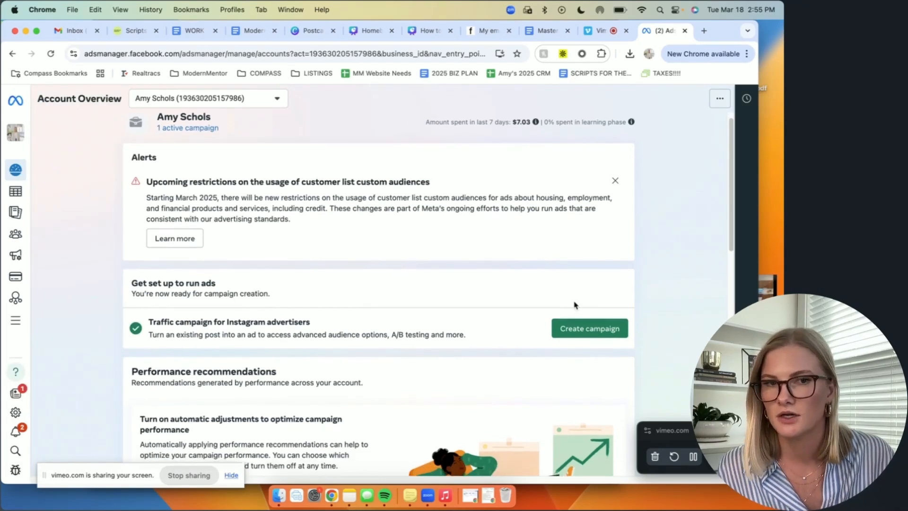
{"action": "left_click", "coordinate": [578, 331]}
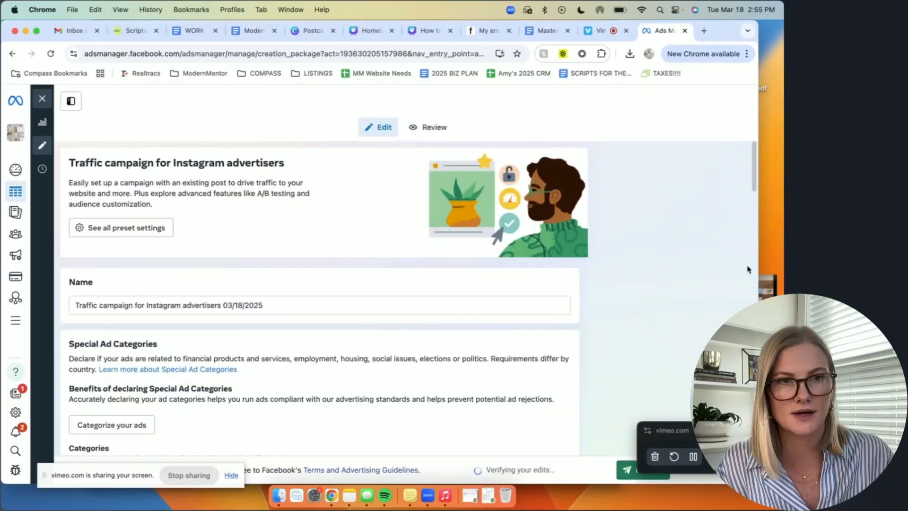
Step: Preview the Meta ad video file stored on the desktop, then return to the campaign form
{"action": "left_click", "coordinate": [768, 282]}
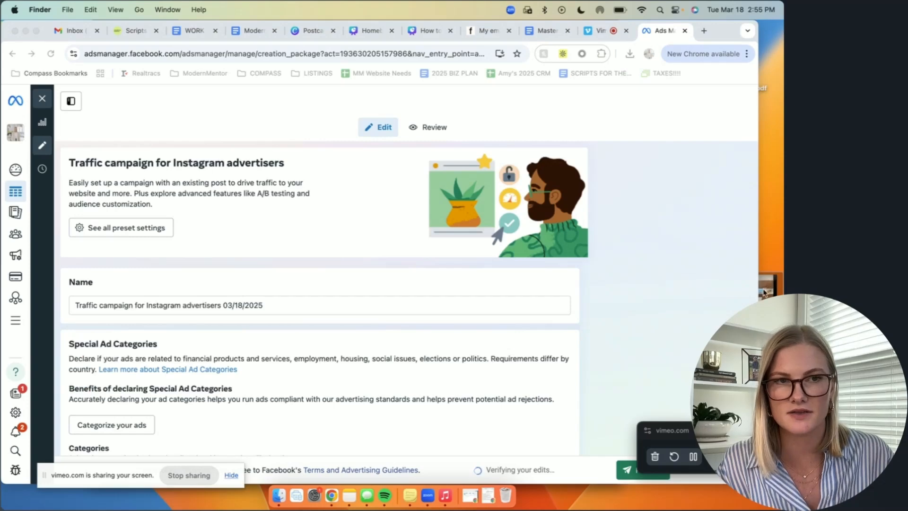
{"action": "key", "text": "space"}
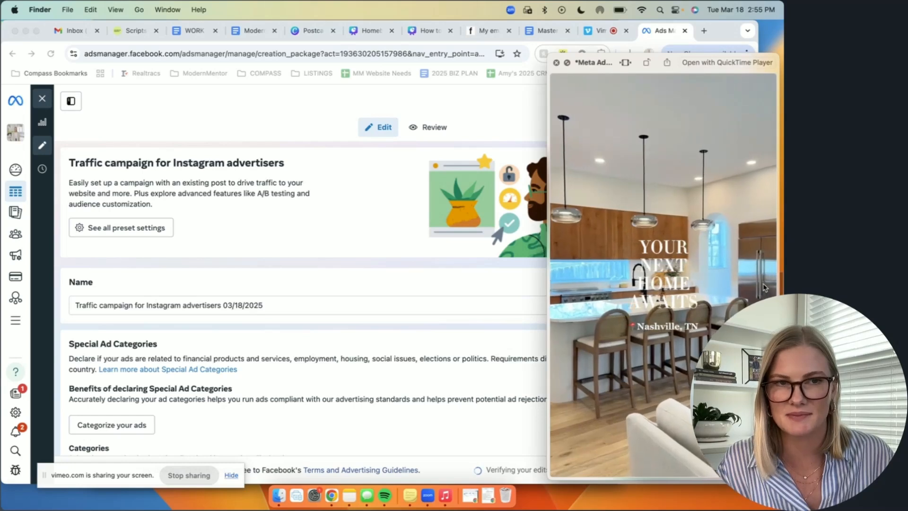
{"action": "key", "text": "space"}
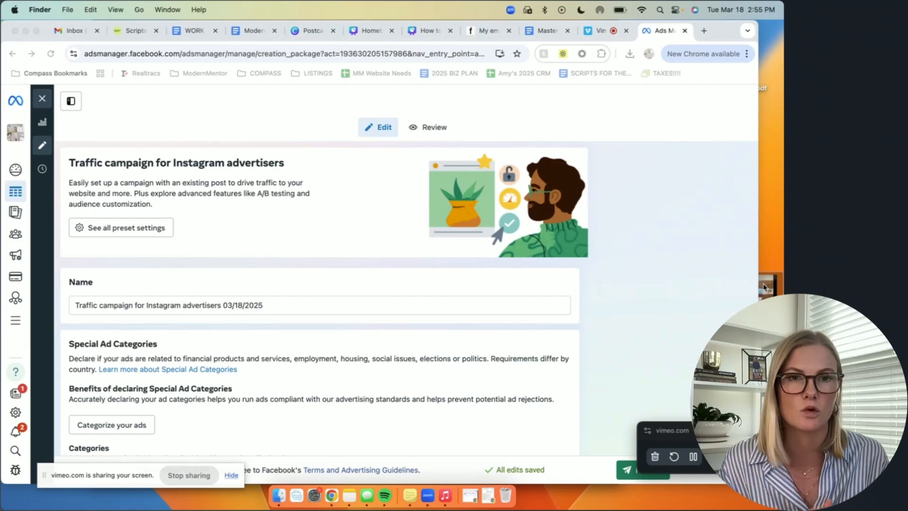
{"action": "key", "text": "space"}
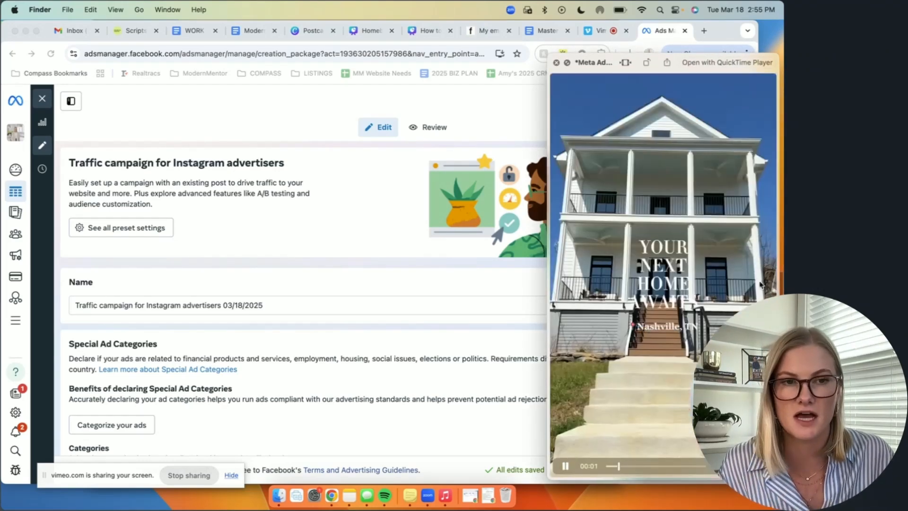
{"action": "key", "text": "space"}
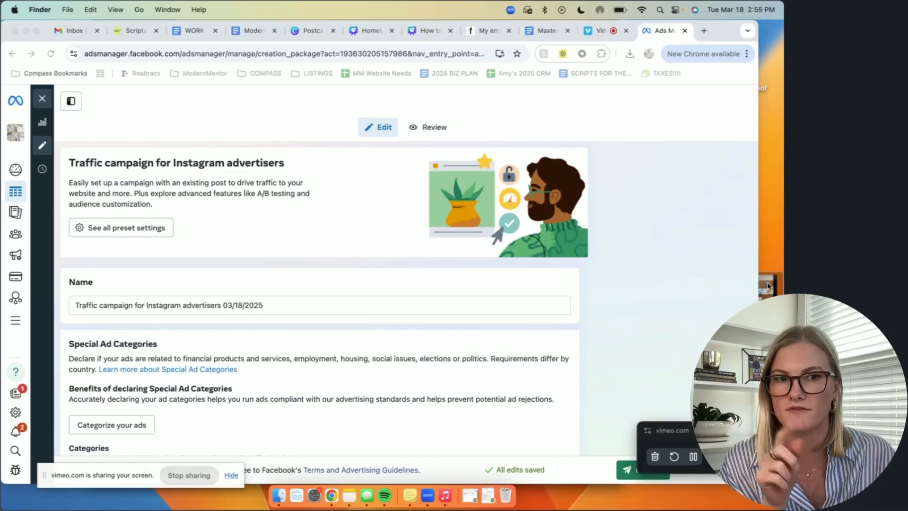
{"action": "left_click", "coordinate": [666, 312]}
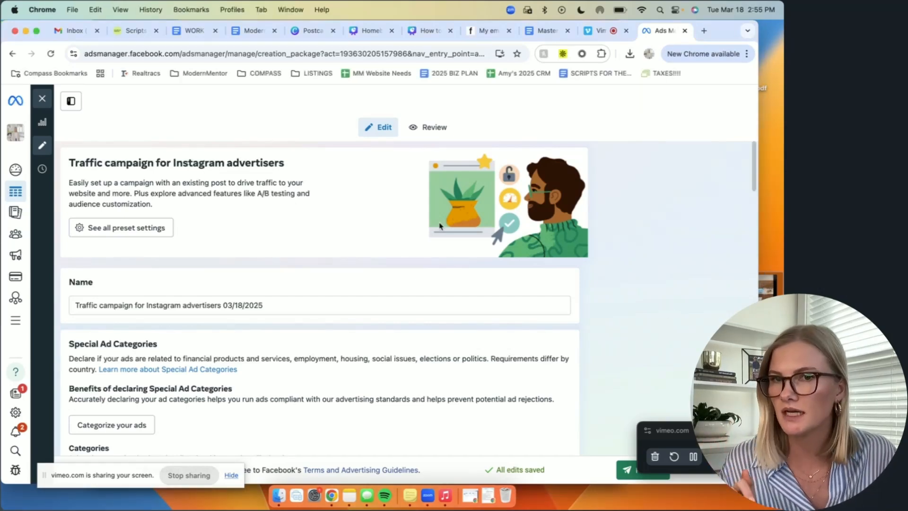
Step: Rename the campaign as "Test Campaign"
{"action": "scroll", "coordinate": [314, 227], "scroll_direction": "down", "scroll_amount": 2}
{"action": "scroll", "coordinate": [314, 227], "scroll_direction": "down", "scroll_amount": 2}
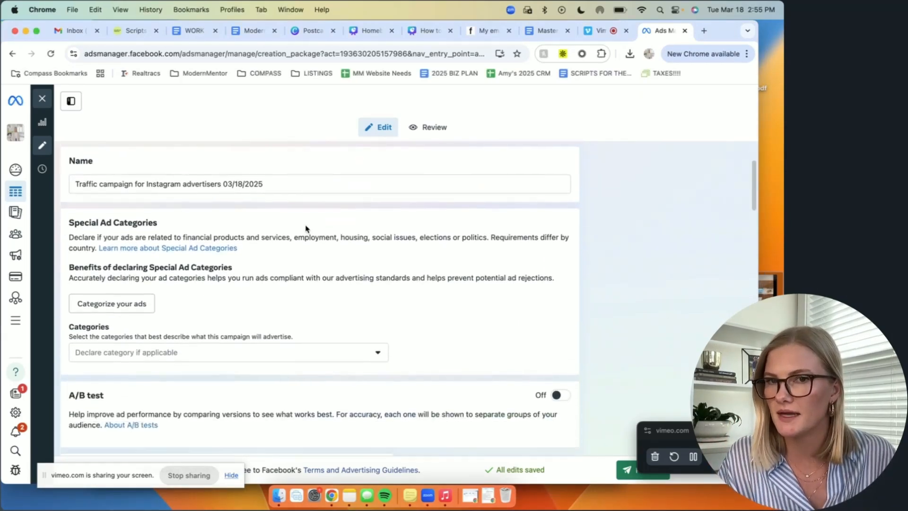
{"action": "triple_click", "coordinate": [270, 184]}
{"action": "type", "text": "Test "}
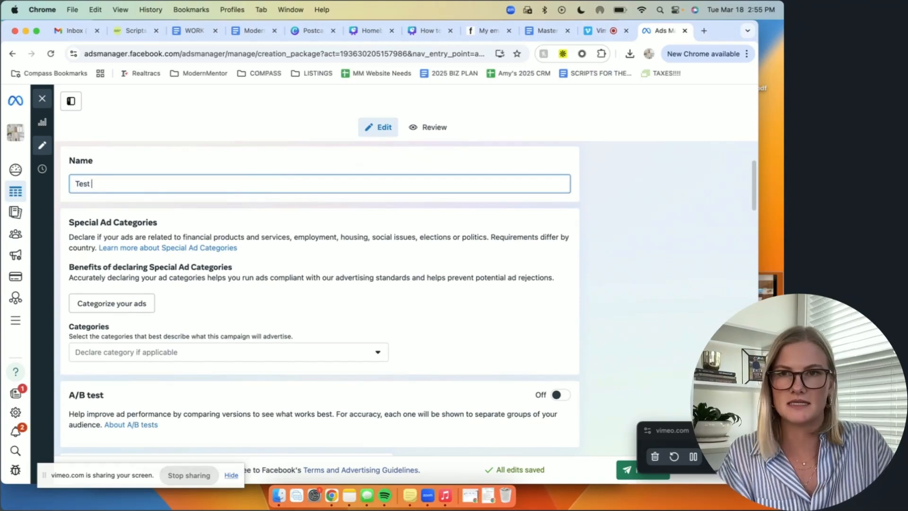
{"action": "type", "text": "Campaign"}
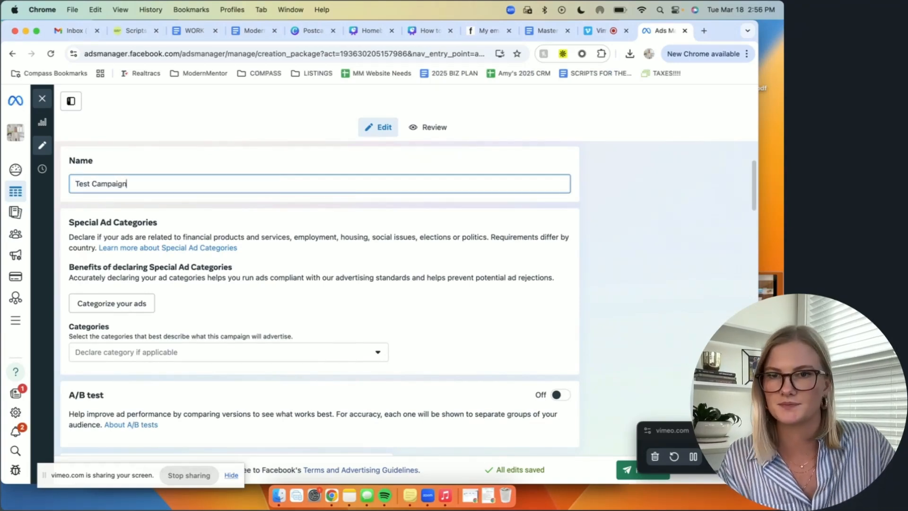
{"action": "left_click", "coordinate": [406, 270]}
Step: Declare Housing as the campaign's special ad category
{"action": "scroll", "coordinate": [405, 270], "scroll_direction": "down", "scroll_amount": 2}
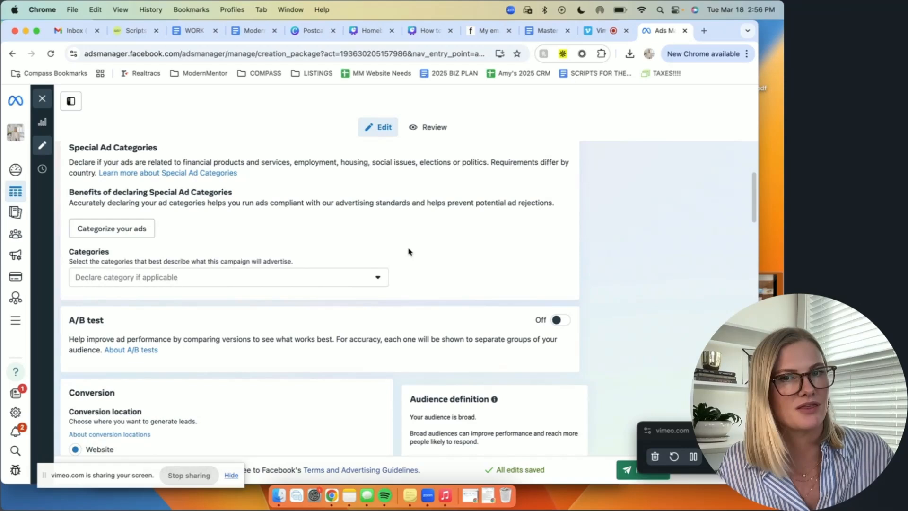
{"action": "left_click", "coordinate": [374, 279]}
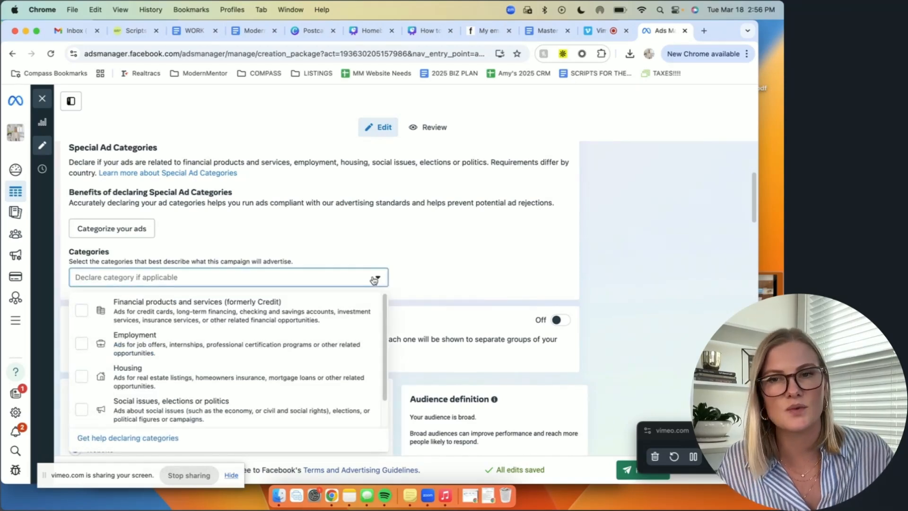
{"action": "left_click", "coordinate": [82, 377]}
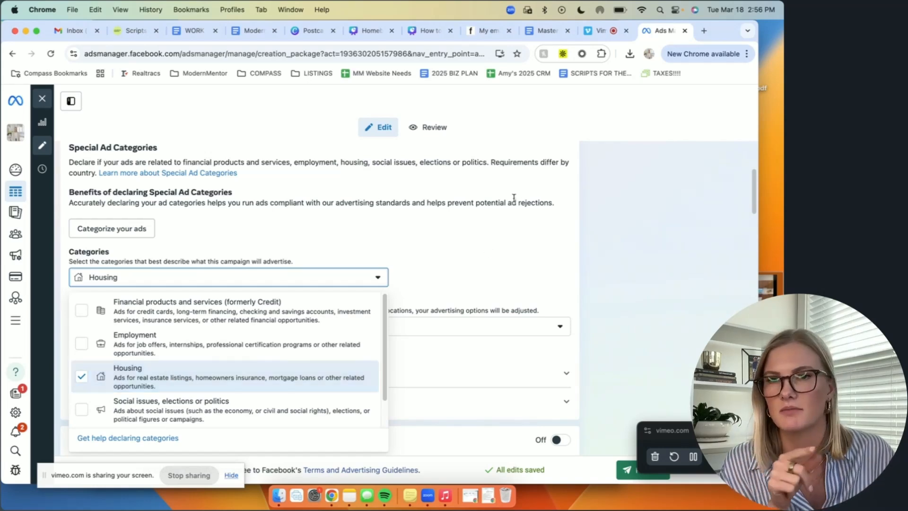
{"action": "left_click", "coordinate": [522, 235]}
Step: Set the campaign's daily budget to $10.00
{"action": "scroll", "coordinate": [506, 233], "scroll_direction": "down", "scroll_amount": 1}
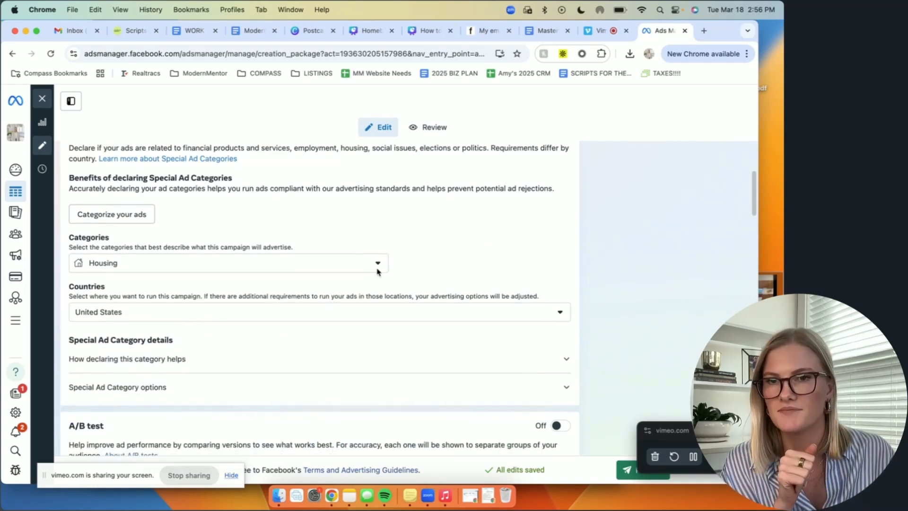
{"action": "scroll", "coordinate": [158, 309], "scroll_direction": "down", "scroll_amount": 2}
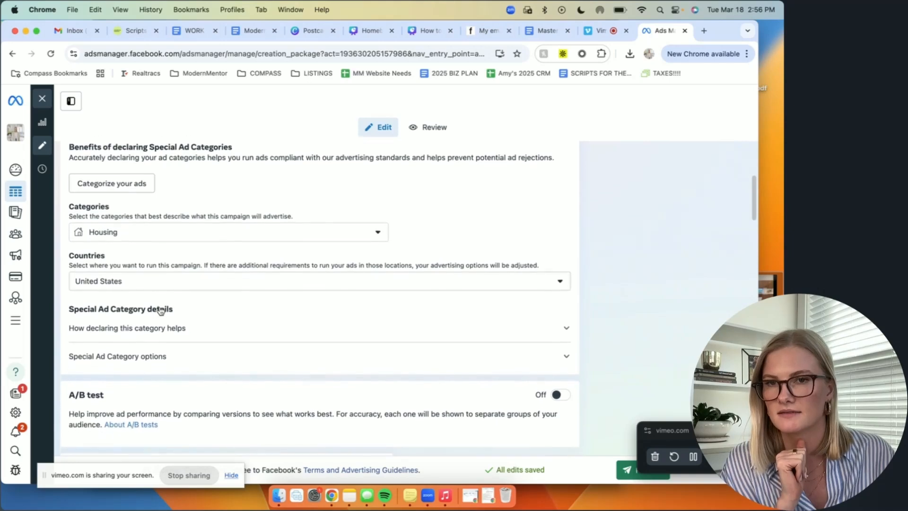
{"action": "scroll", "coordinate": [167, 318], "scroll_direction": "down", "scroll_amount": 1}
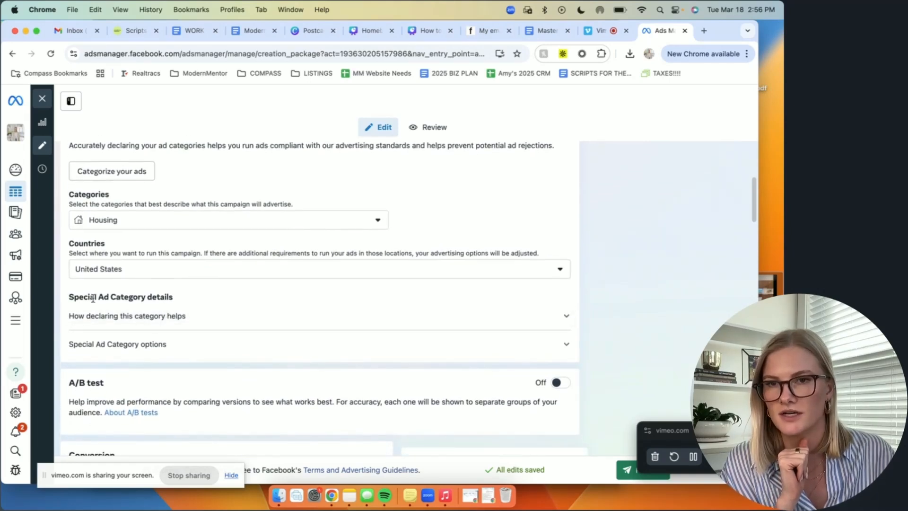
{"action": "scroll", "coordinate": [275, 286], "scroll_direction": "down", "scroll_amount": 5}
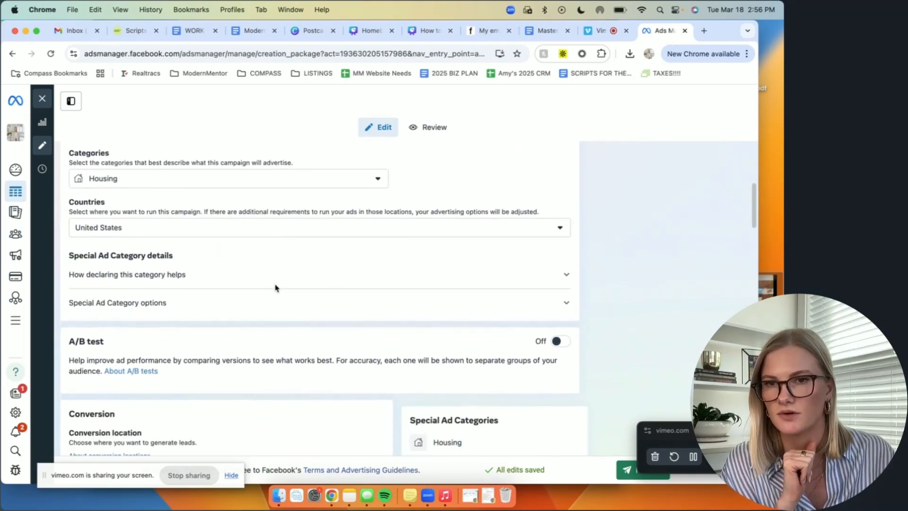
{"action": "scroll", "coordinate": [274, 286], "scroll_direction": "down", "scroll_amount": 2}
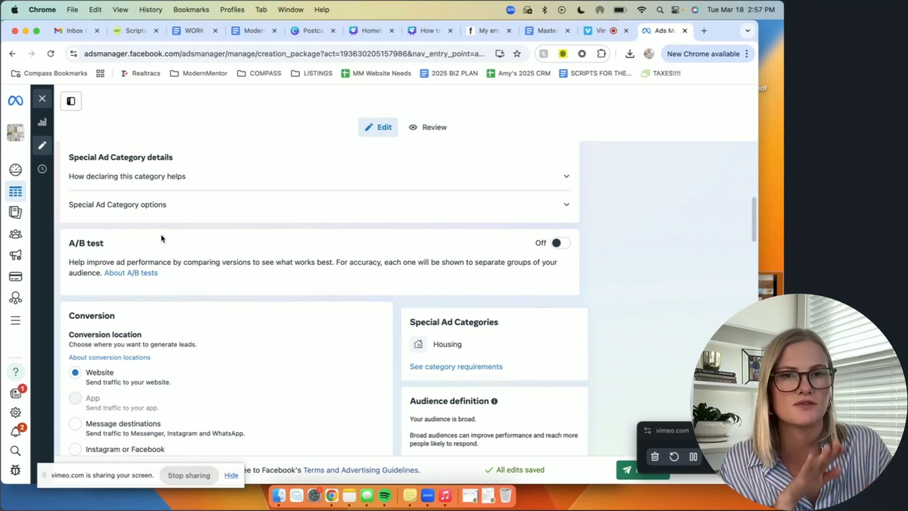
{"action": "scroll", "coordinate": [160, 238], "scroll_direction": "down", "scroll_amount": 4}
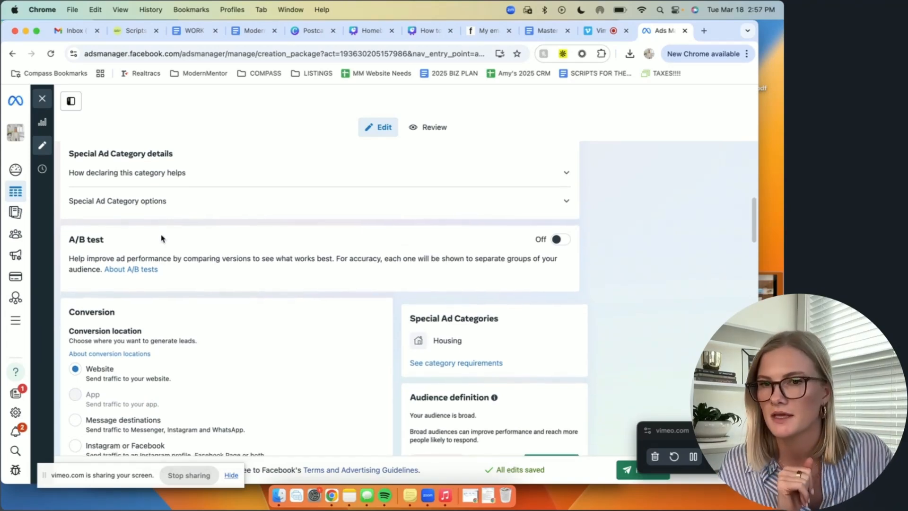
{"action": "scroll", "coordinate": [160, 237], "scroll_direction": "down", "scroll_amount": 2}
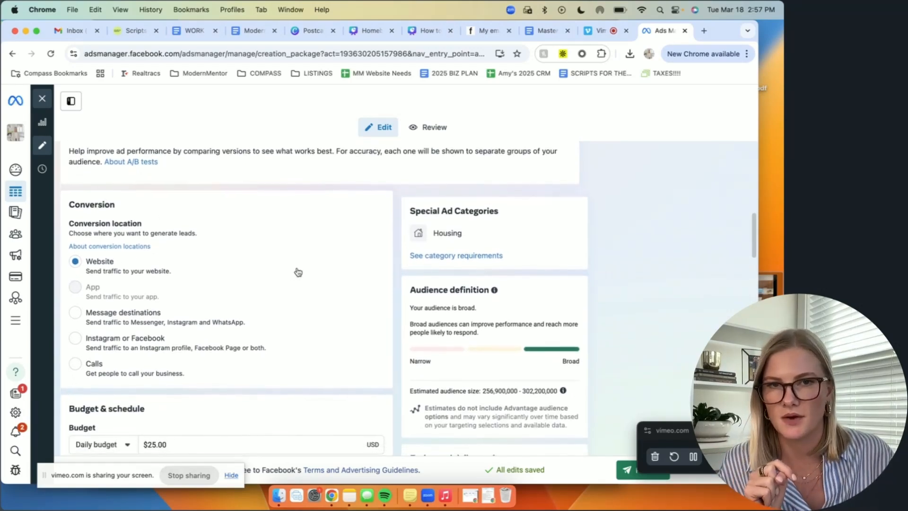
{"action": "scroll", "coordinate": [298, 273], "scroll_direction": "down", "scroll_amount": 5}
{"action": "scroll", "coordinate": [298, 272], "scroll_direction": "down", "scroll_amount": 7}
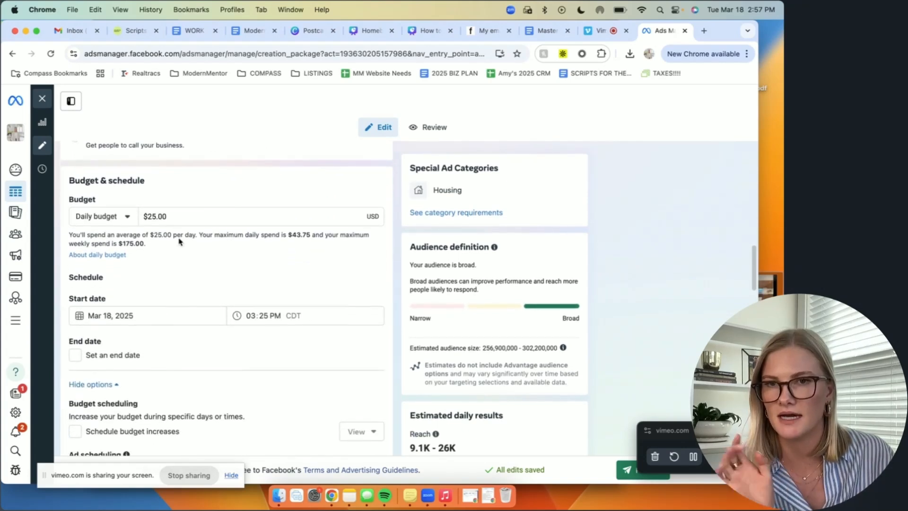
{"action": "triple_click", "coordinate": [169, 216]}
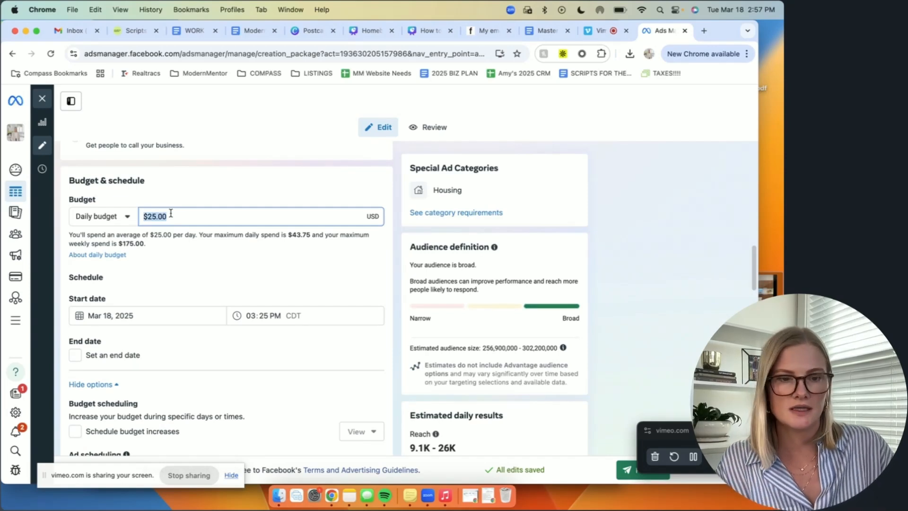
{"action": "type", "text": "10"}
{"action": "left_click", "coordinate": [235, 265]}
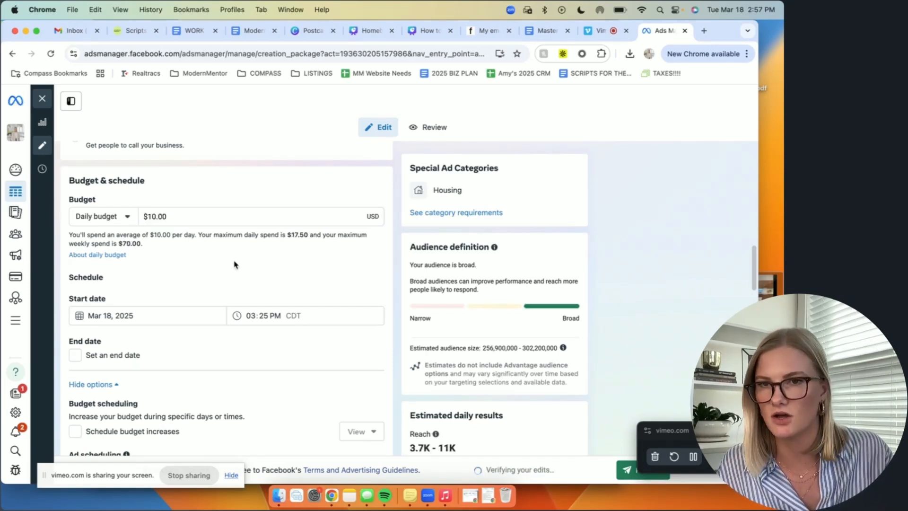
Step: Give the ad set's schedule an end date of March 25, 2025
{"action": "left_click", "coordinate": [76, 355]}
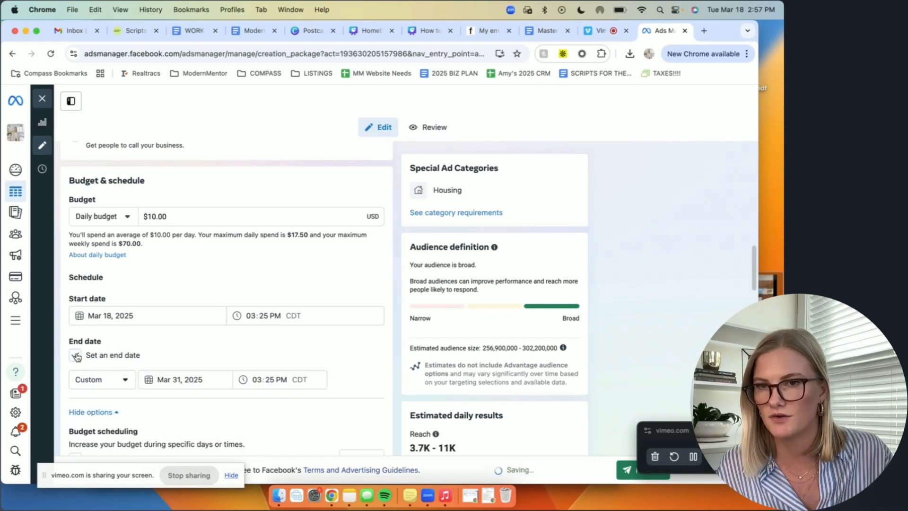
{"action": "scroll", "coordinate": [158, 333], "scroll_direction": "down", "scroll_amount": 2}
{"action": "left_click", "coordinate": [178, 331]}
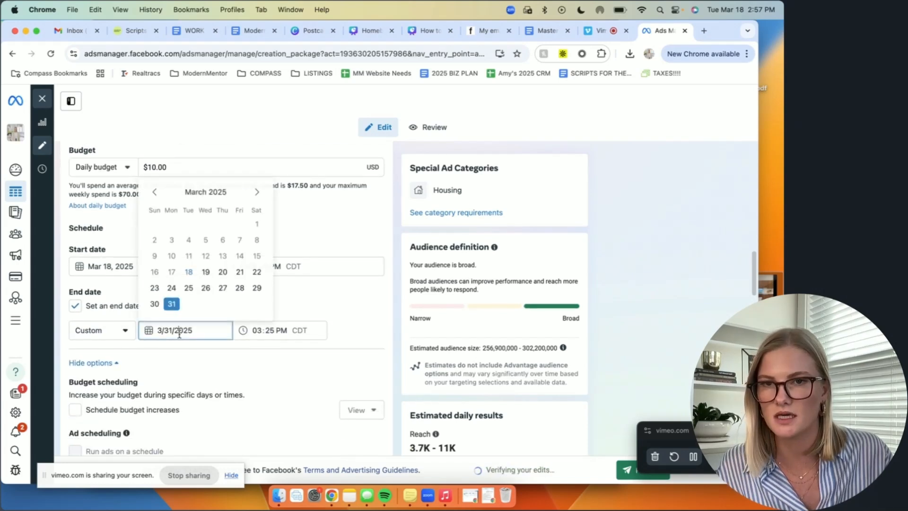
{"action": "left_click", "coordinate": [295, 280]}
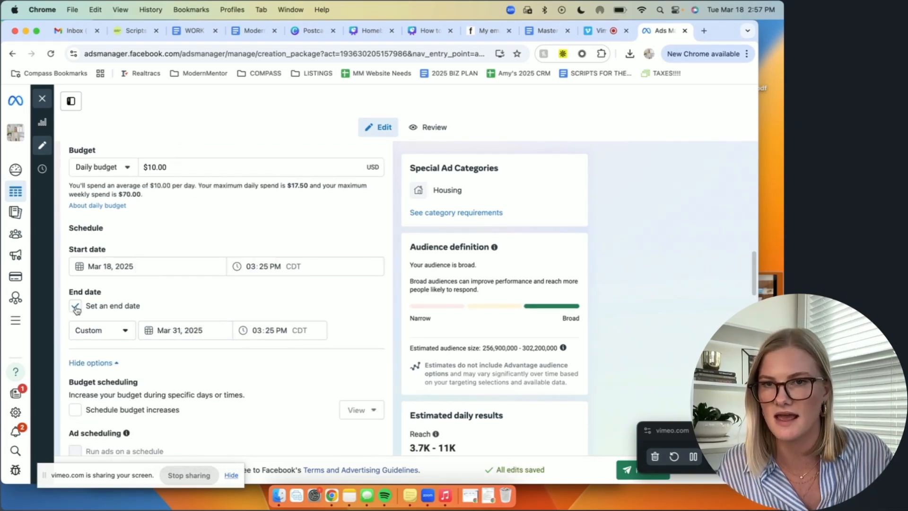
{"action": "left_click", "coordinate": [198, 329]}
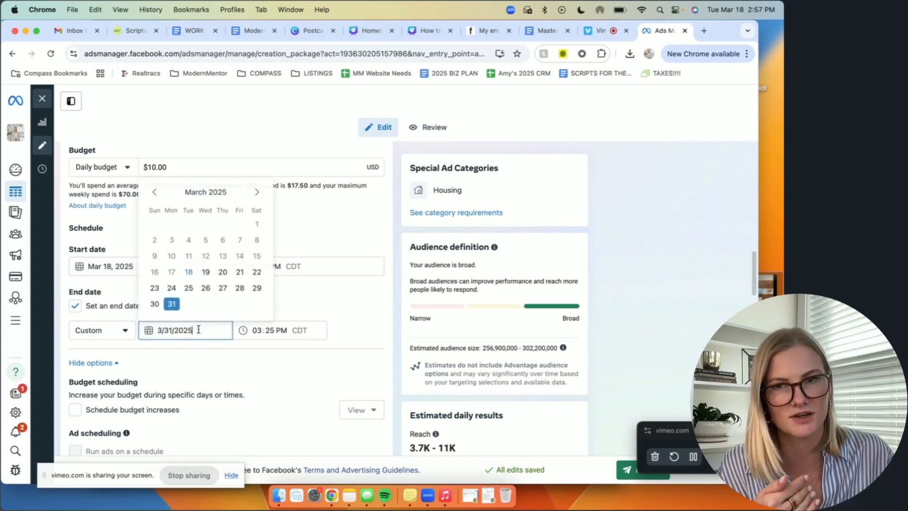
{"action": "left_click", "coordinate": [188, 288]}
{"action": "scroll", "coordinate": [373, 336], "scroll_direction": "down", "scroll_amount": 1}
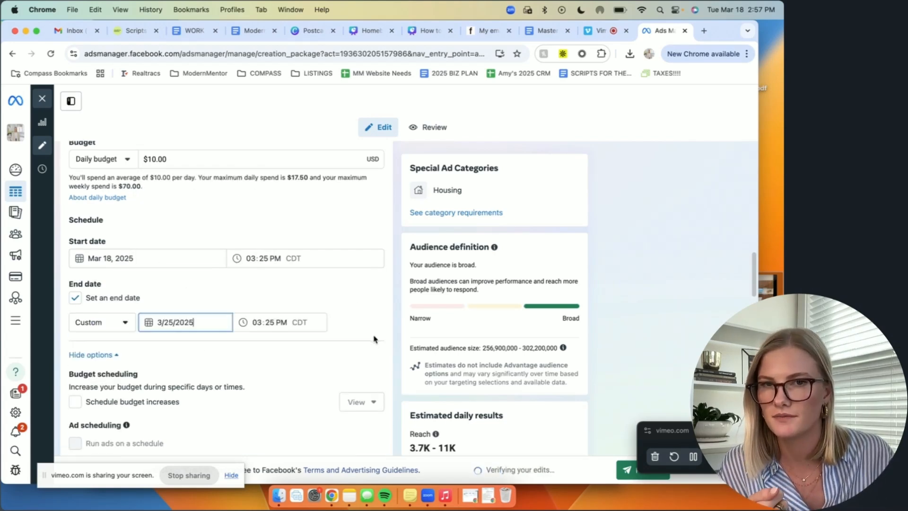
{"action": "left_click", "coordinate": [368, 349]}
{"action": "scroll", "coordinate": [335, 321], "scroll_direction": "down", "scroll_amount": 1}
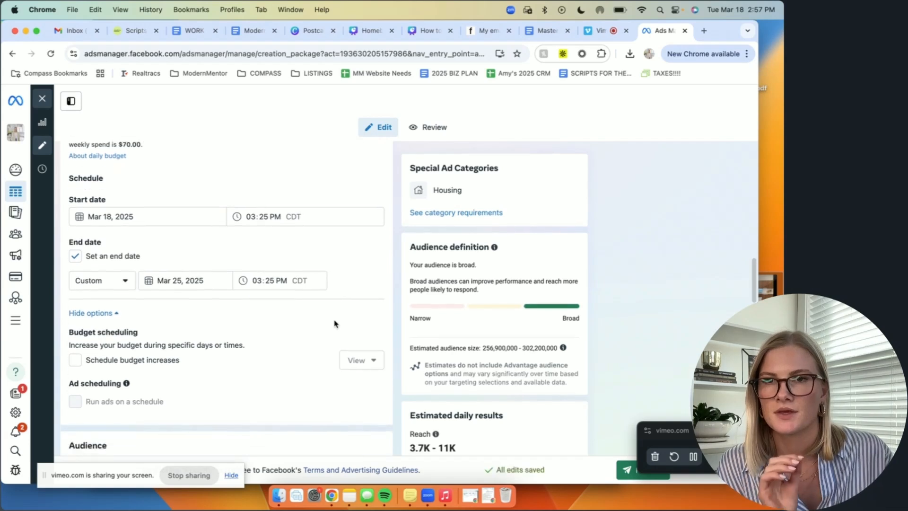
Step: Examine the ad set's budget, schedule, budget and ad scheduling options, and audience settings
{"action": "scroll", "coordinate": [337, 322], "scroll_direction": "up", "scroll_amount": 5}
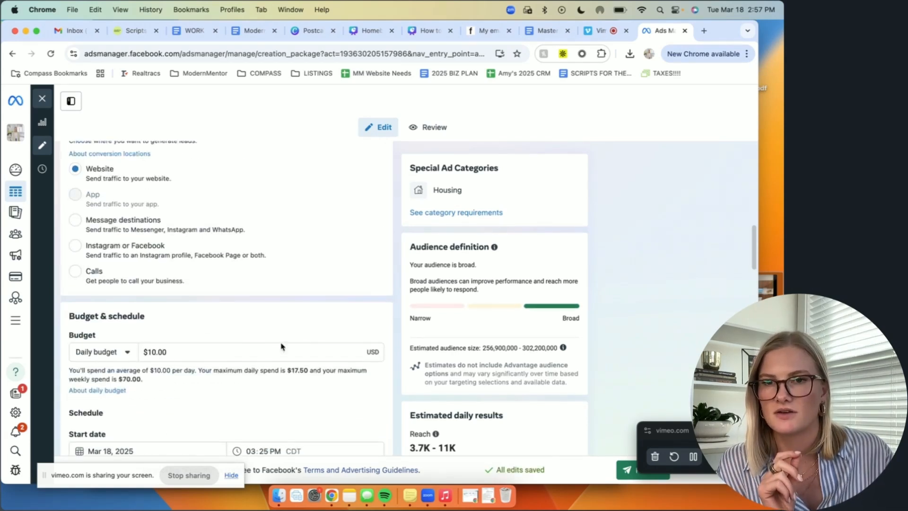
{"action": "scroll", "coordinate": [283, 348], "scroll_direction": "down", "scroll_amount": 5}
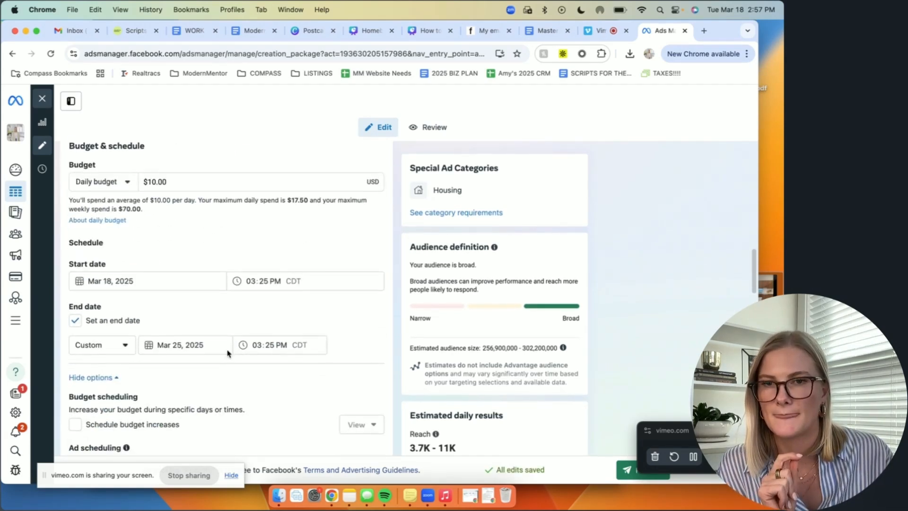
{"action": "scroll", "coordinate": [227, 353], "scroll_direction": "down", "scroll_amount": 1}
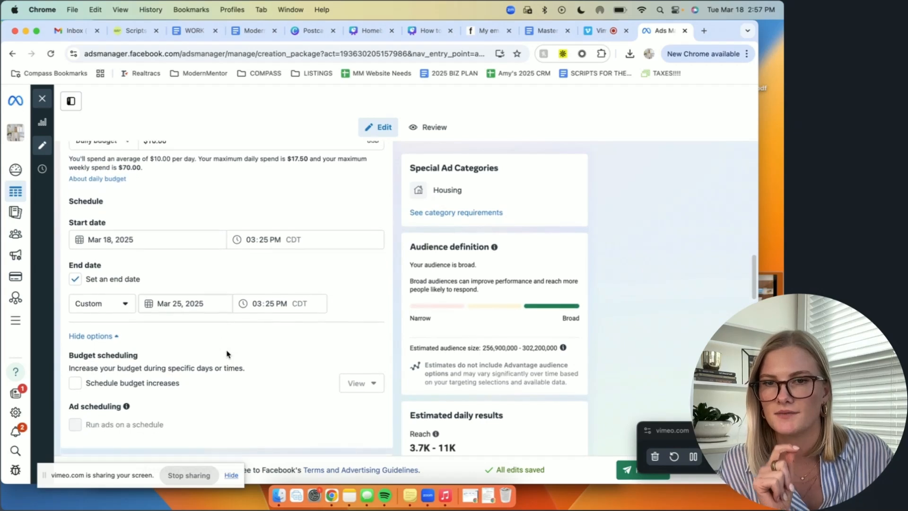
{"action": "scroll", "coordinate": [228, 353], "scroll_direction": "down", "scroll_amount": 2}
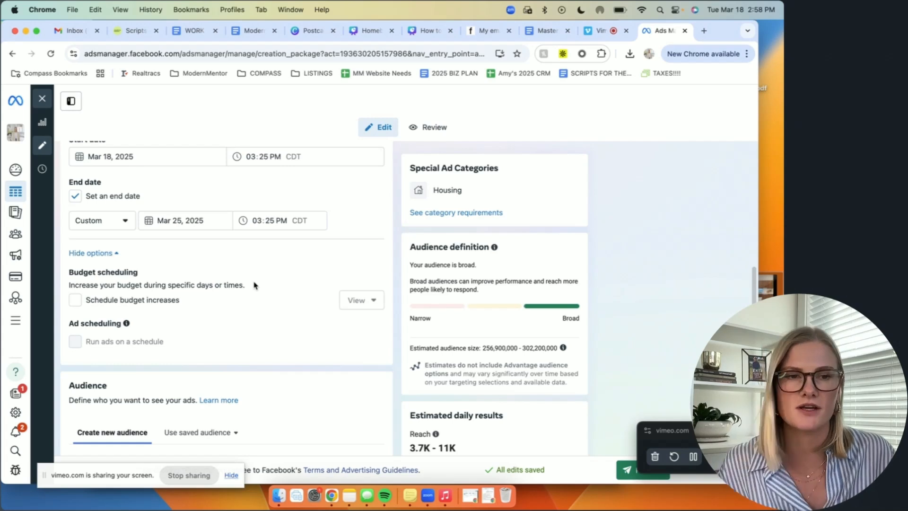
{"action": "scroll", "coordinate": [254, 286], "scroll_direction": "down", "scroll_amount": 1}
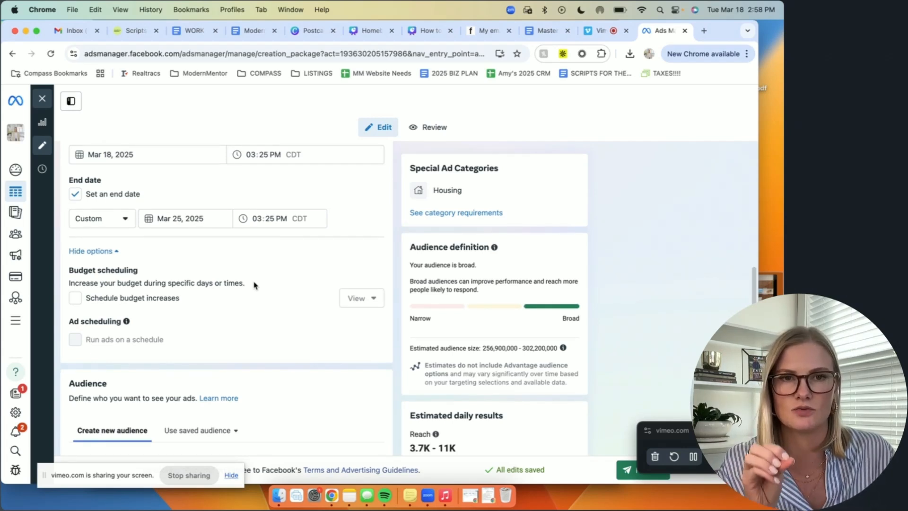
{"action": "scroll", "coordinate": [254, 285], "scroll_direction": "down", "scroll_amount": 2}
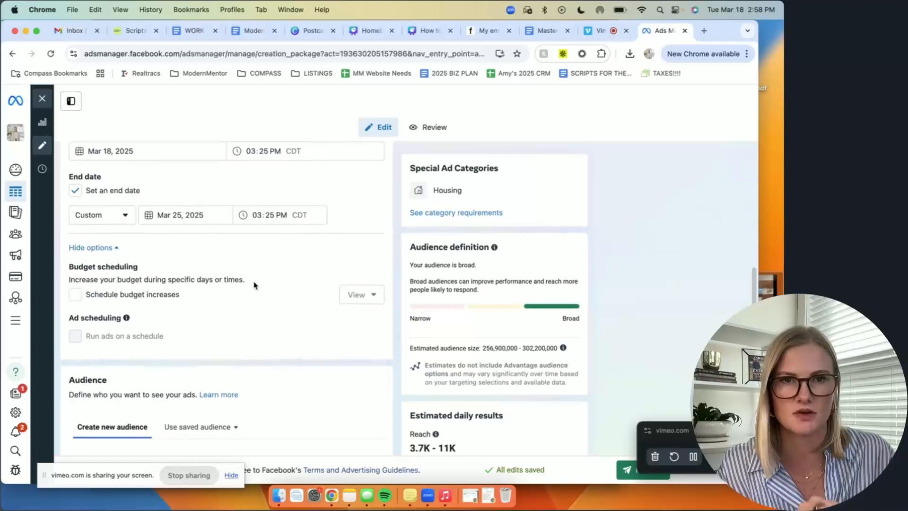
{"action": "scroll", "coordinate": [254, 285], "scroll_direction": "down", "scroll_amount": 5}
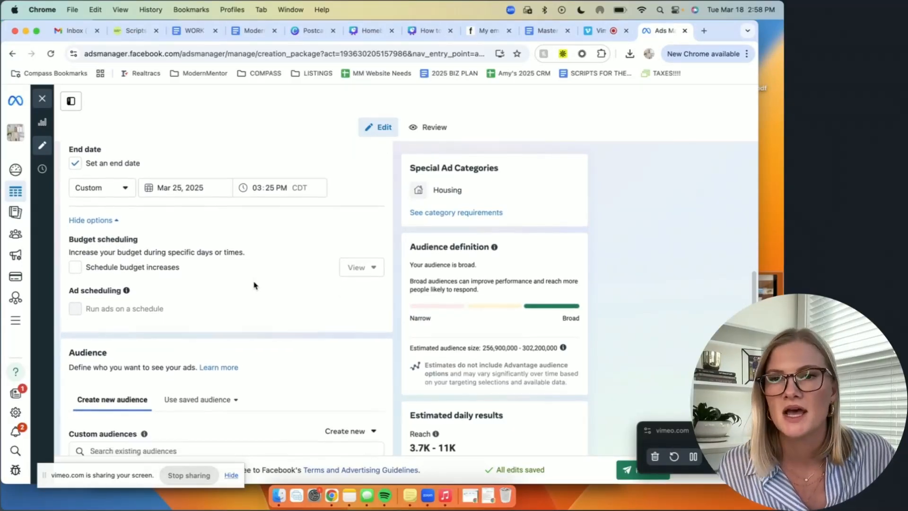
{"action": "scroll", "coordinate": [254, 285], "scroll_direction": "down", "scroll_amount": 5}
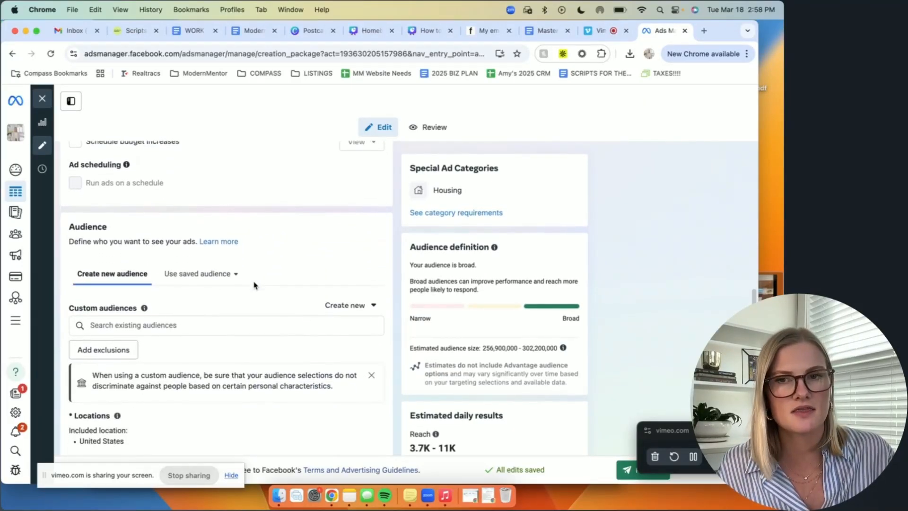
{"action": "scroll", "coordinate": [254, 285], "scroll_direction": "up", "scroll_amount": 2}
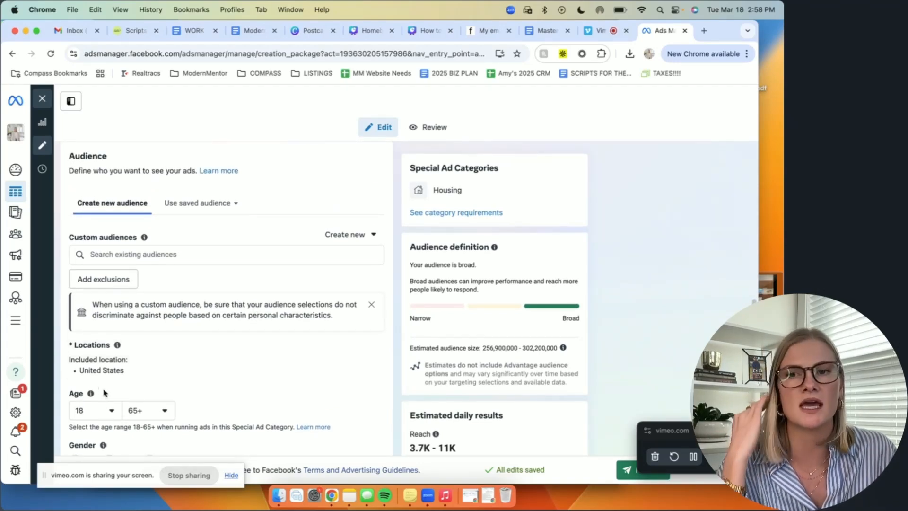
{"action": "scroll", "coordinate": [95, 423], "scroll_direction": "down", "scroll_amount": 3}
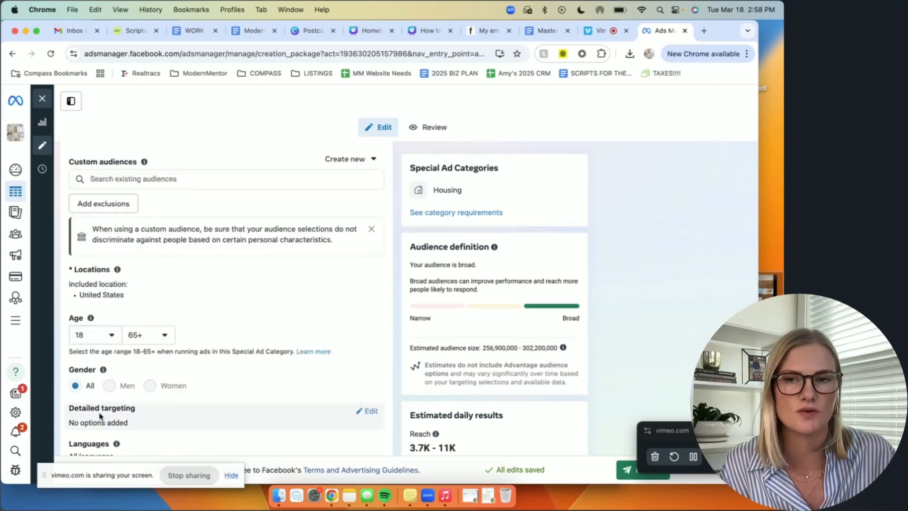
Step: Check the minimum age choices, gender options and existing custom audiences available for the audience
{"action": "left_click", "coordinate": [94, 335]}
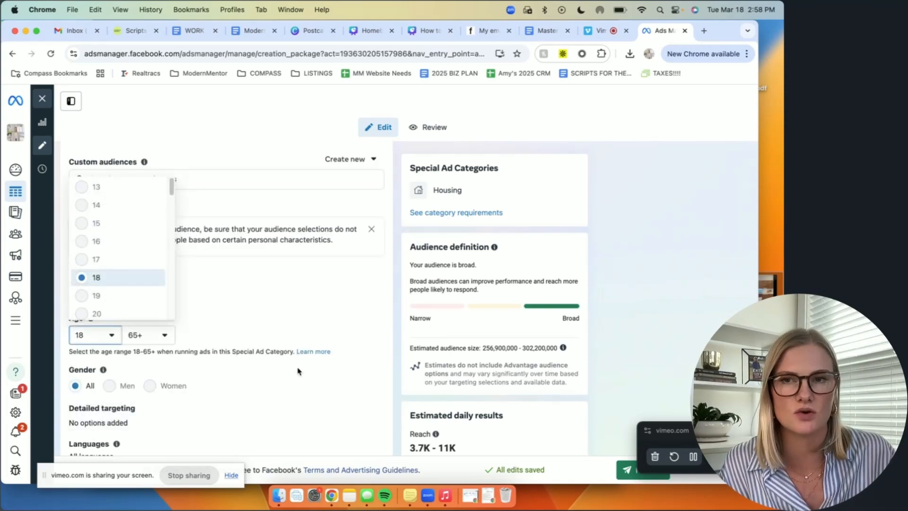
{"action": "left_click", "coordinate": [134, 282]}
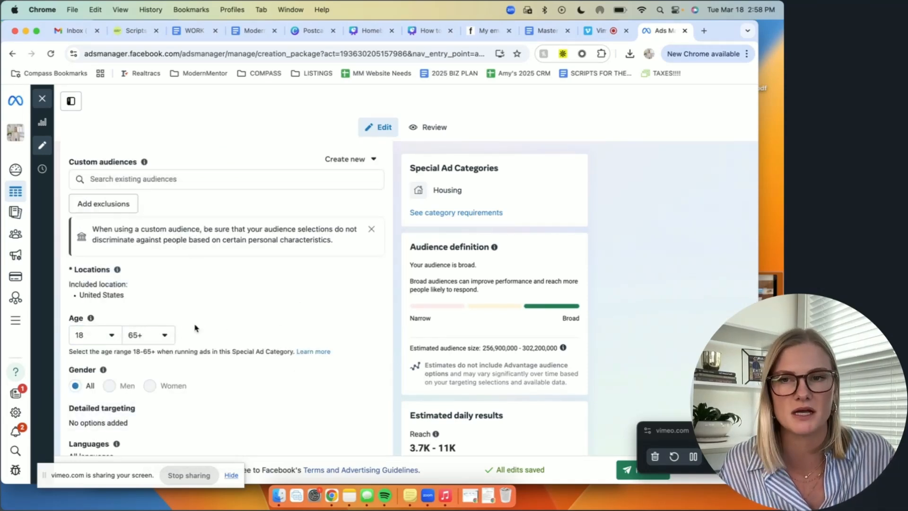
{"action": "scroll", "coordinate": [195, 327], "scroll_direction": "down", "scroll_amount": 1}
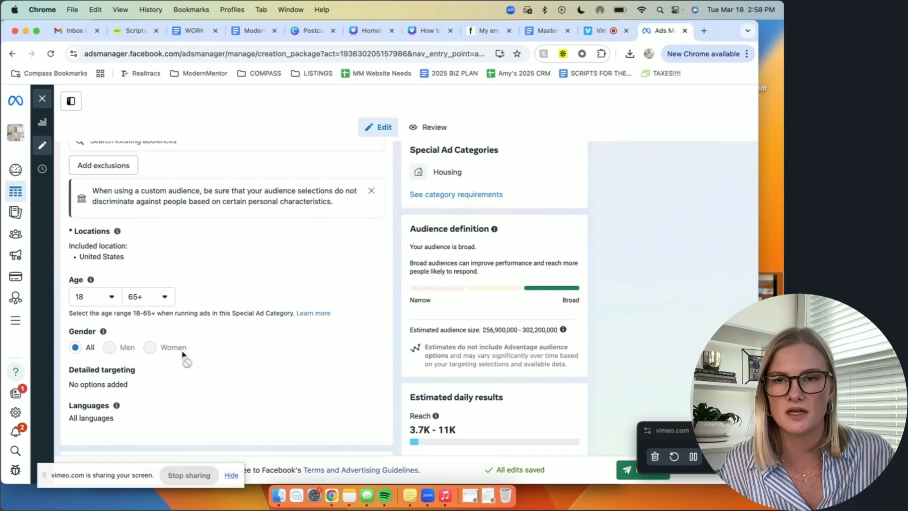
{"action": "scroll", "coordinate": [274, 282], "scroll_direction": "up", "scroll_amount": 2}
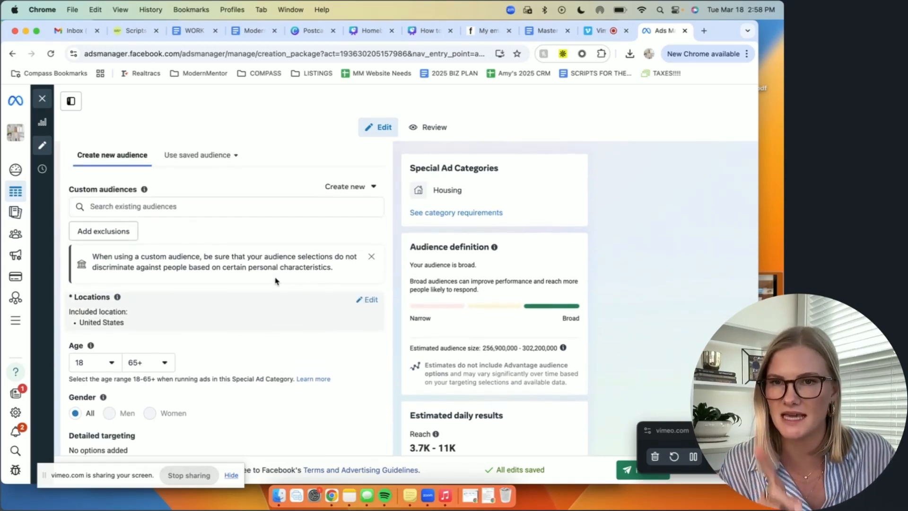
{"action": "left_click", "coordinate": [252, 209]}
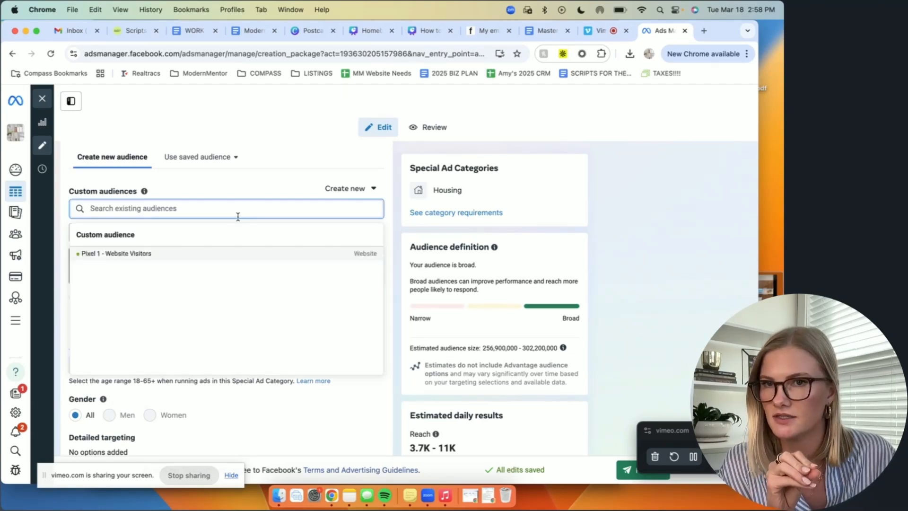
Step: Edit the audience locations to target Nashville, Tennessee instead of the whole United States
{"action": "scroll", "coordinate": [204, 308], "scroll_direction": "down", "scroll_amount": 1}
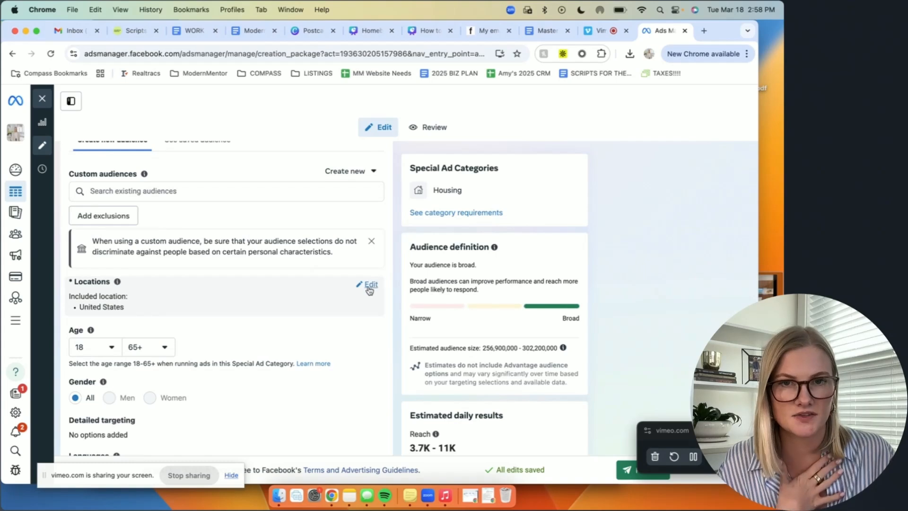
{"action": "left_click", "coordinate": [371, 286]}
{"action": "scroll", "coordinate": [188, 326], "scroll_direction": "down", "scroll_amount": 2}
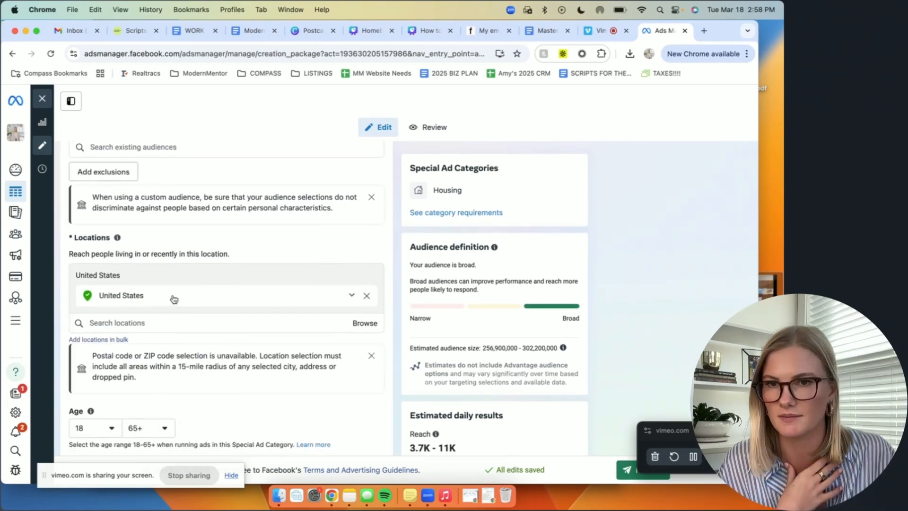
{"action": "left_click", "coordinate": [138, 326]}
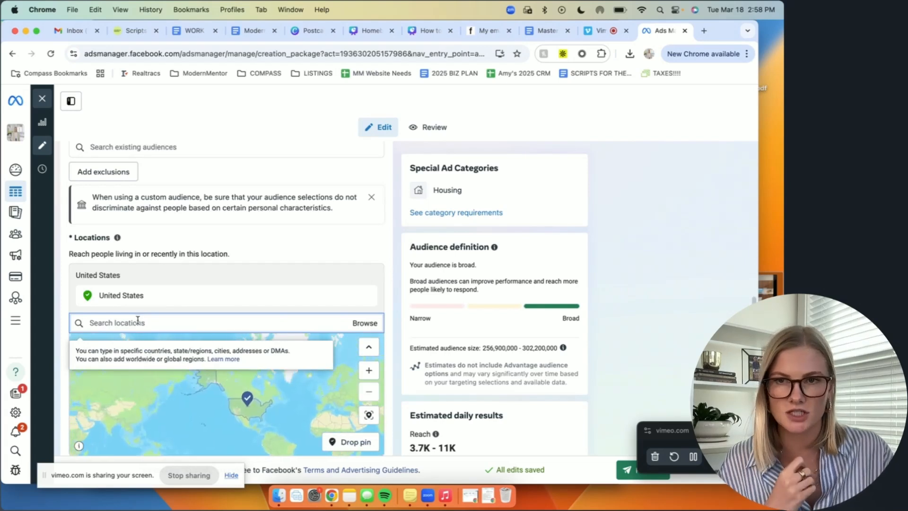
{"action": "scroll", "coordinate": [256, 265], "scroll_direction": "down", "scroll_amount": 2}
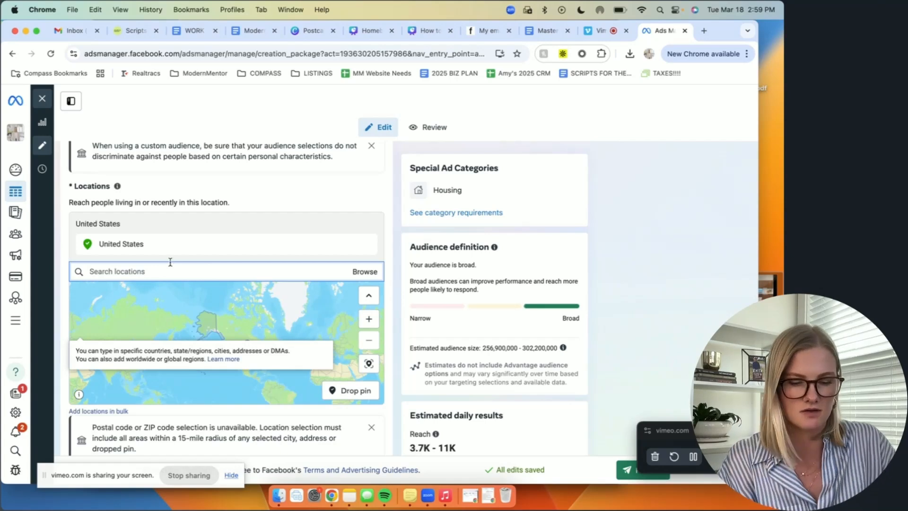
{"action": "type", "text": "nash"}
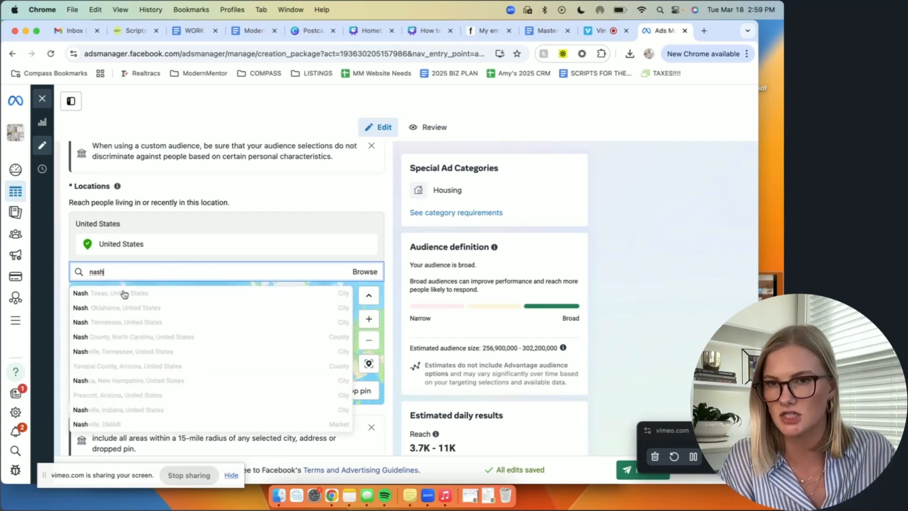
{"action": "left_click", "coordinate": [119, 353]}
Step: Add Franklin, Tennessee to the audience's targeted locations
{"action": "type", "text": "f"}
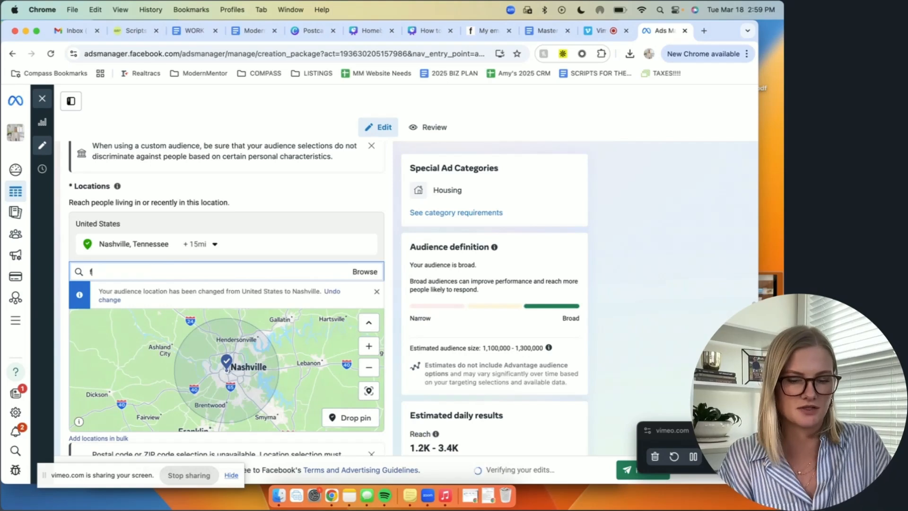
{"action": "type", "text": "rankl"}
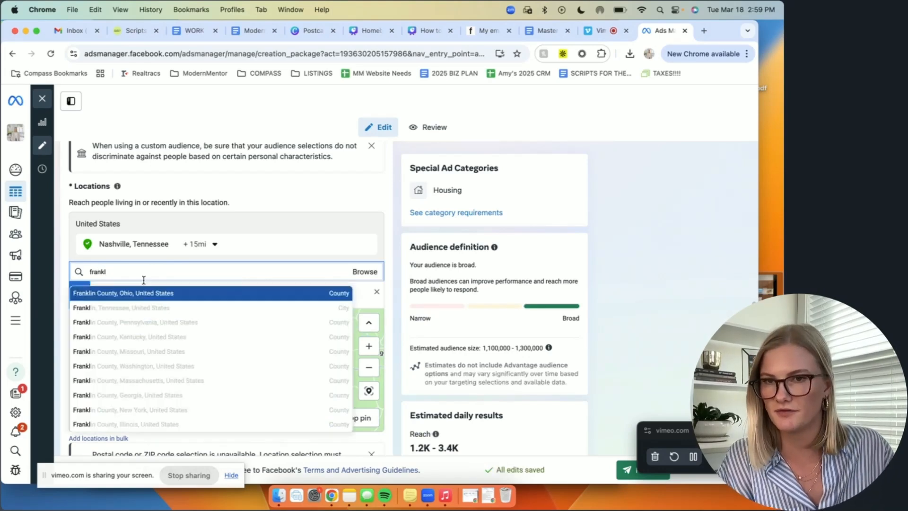
{"action": "left_click", "coordinate": [125, 311]}
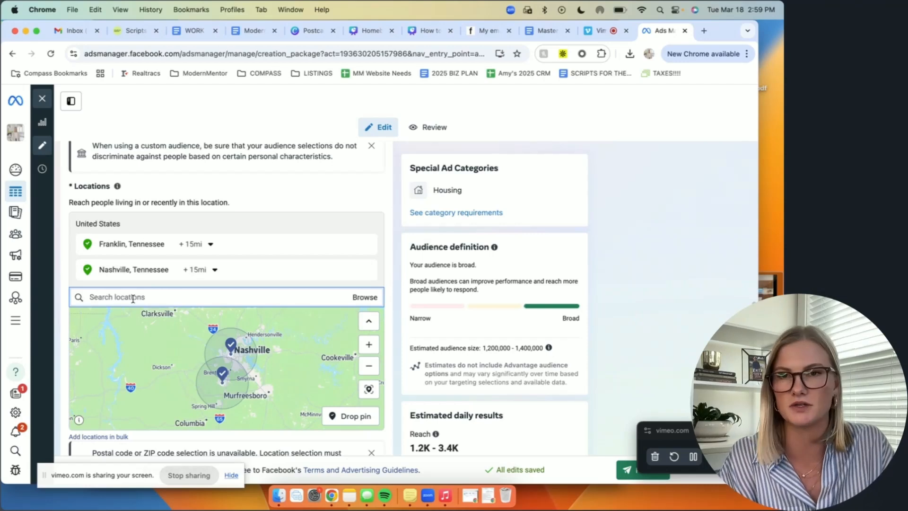
Step: Add the cities of Austin, Texas and Los Angeles, California to the targeted locations
{"action": "type", "text": "austin"}
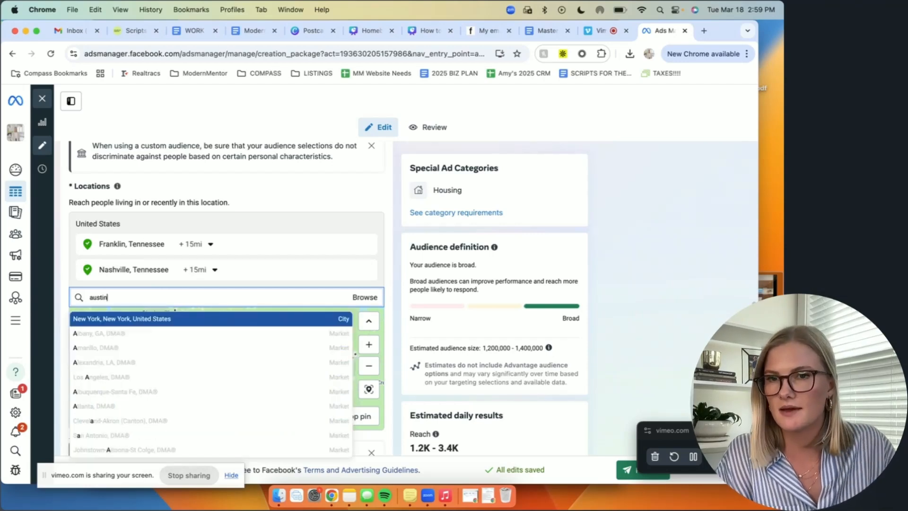
{"action": "left_click", "coordinate": [125, 333]}
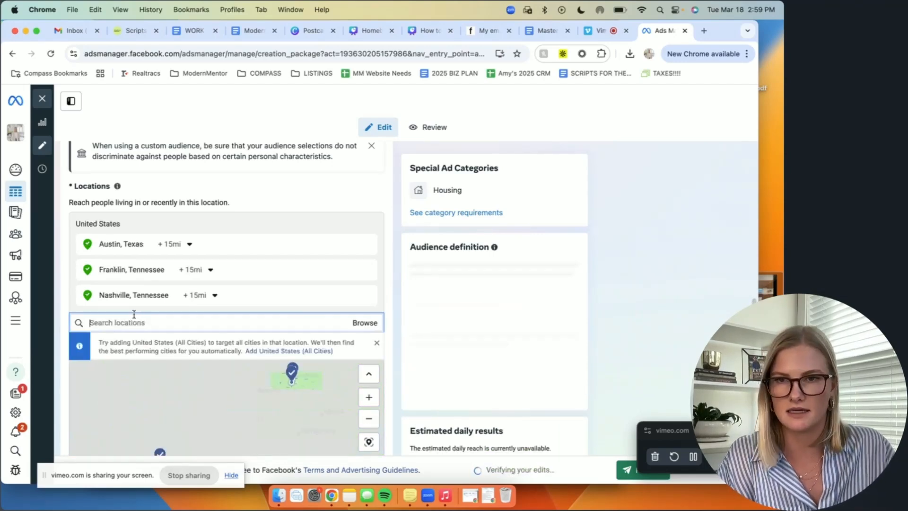
{"action": "type", "text": "los ange"}
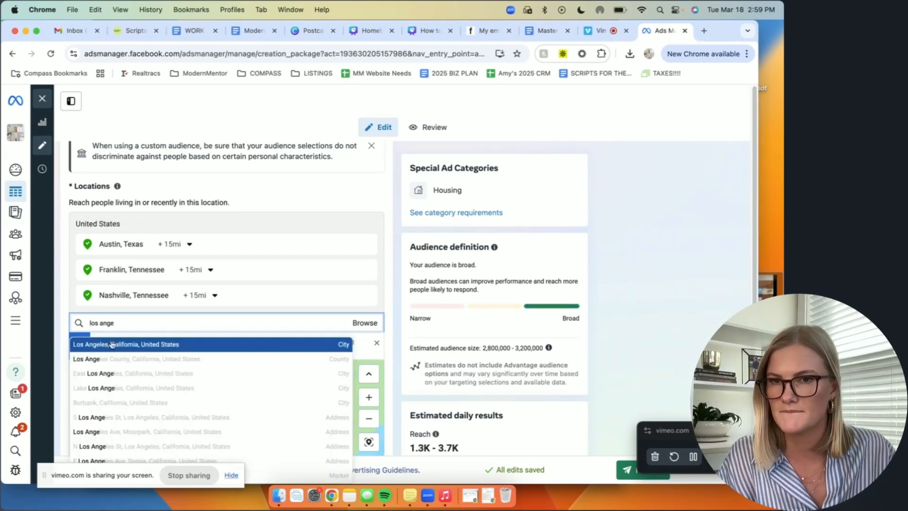
{"action": "left_click", "coordinate": [112, 343]}
Step: Add the city of Chicago, Illinois to the audience's targeted locations
{"action": "scroll", "coordinate": [198, 321], "scroll_direction": "down", "scroll_amount": 1}
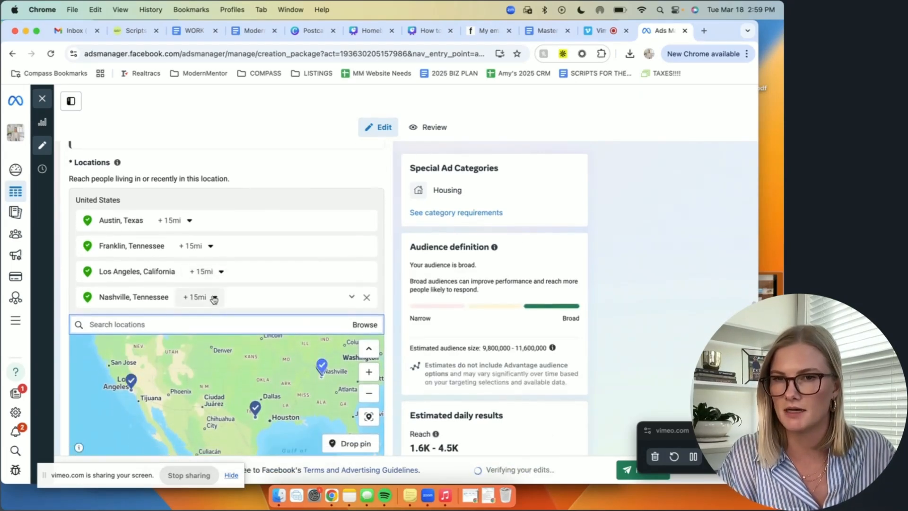
{"action": "type", "text": "chicao"}
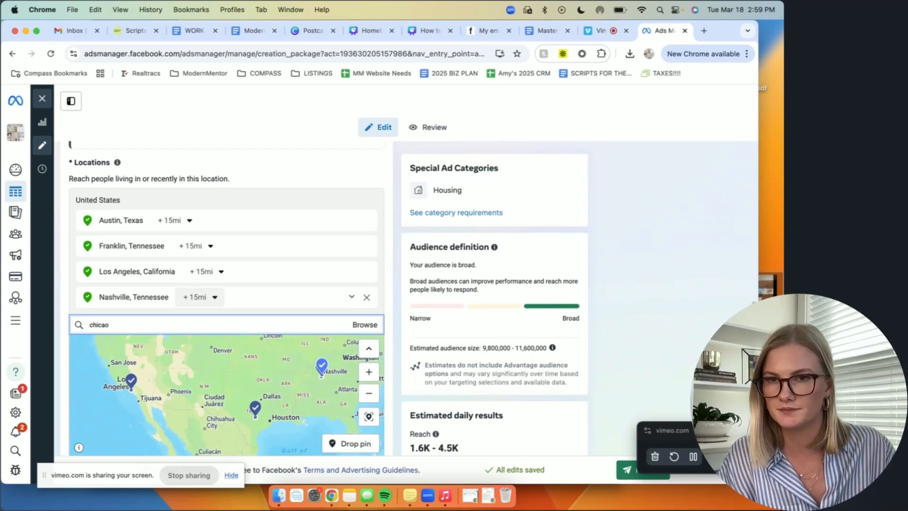
{"action": "key", "text": "BackSpace"}
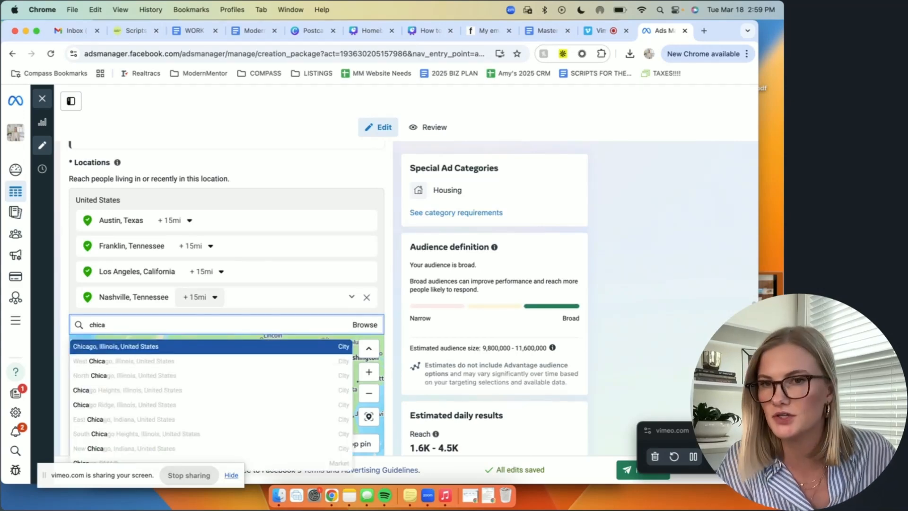
{"action": "left_click", "coordinate": [143, 346]}
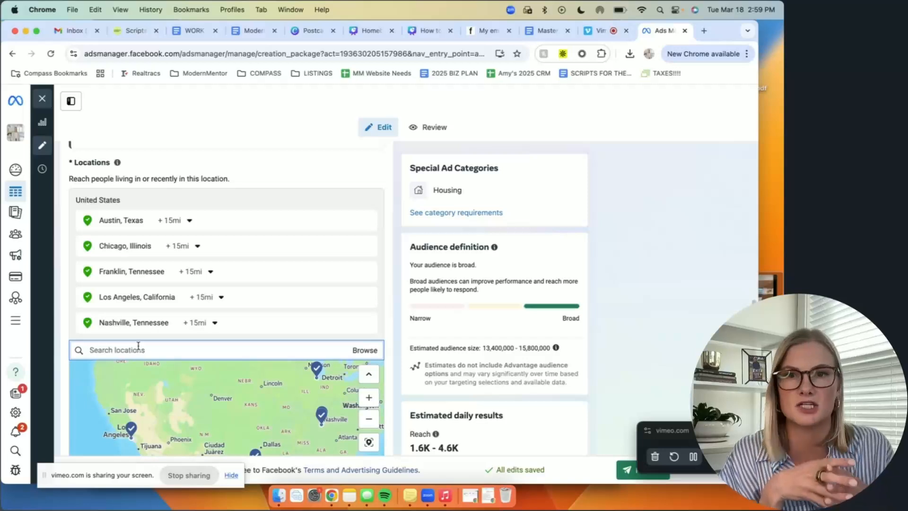
Step: Try a 34-mile radius around Austin, Texas and set it back to 15 miles
{"action": "left_click", "coordinate": [190, 220]}
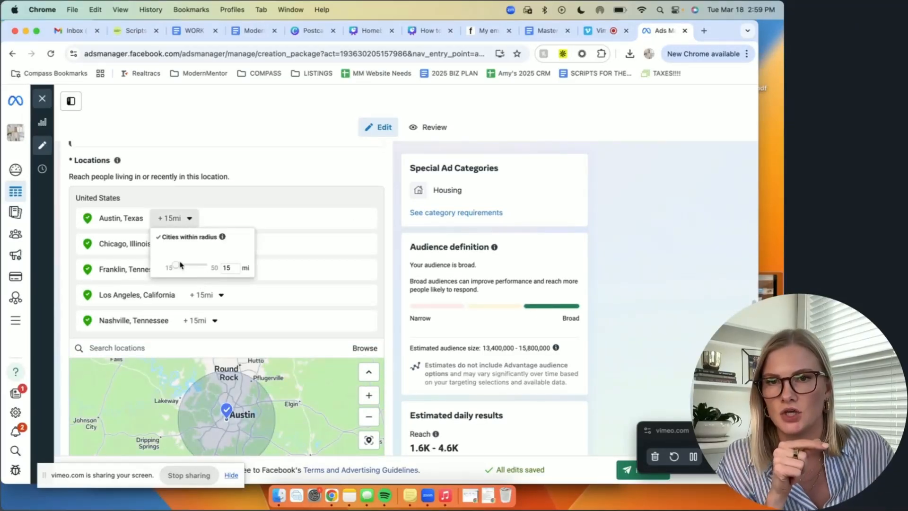
{"action": "left_click_drag", "start_coordinate": [177, 267], "coordinate": [198, 268]}
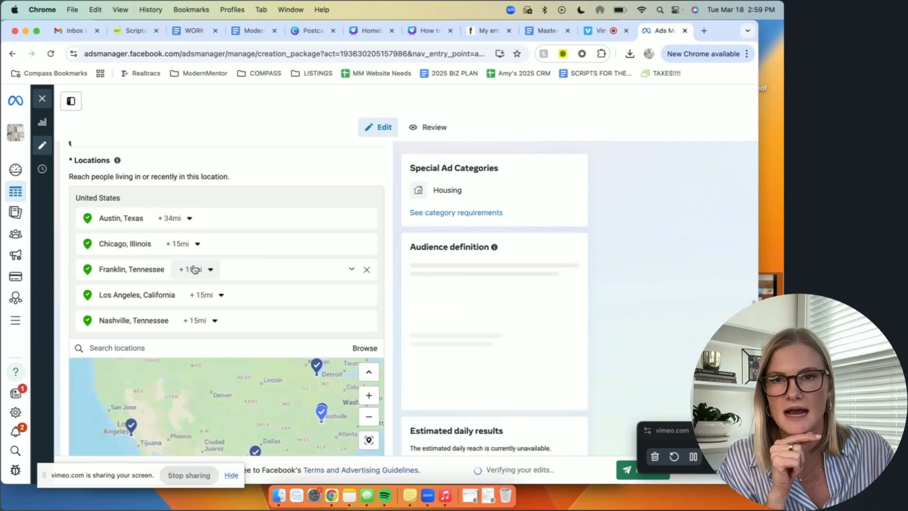
{"action": "left_click", "coordinate": [190, 220]}
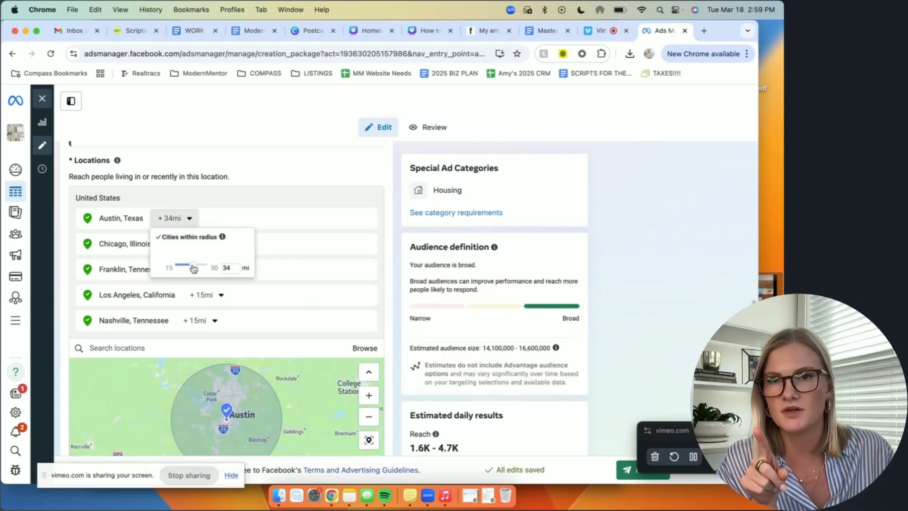
{"action": "left_click_drag", "start_coordinate": [189, 266], "coordinate": [176, 268]}
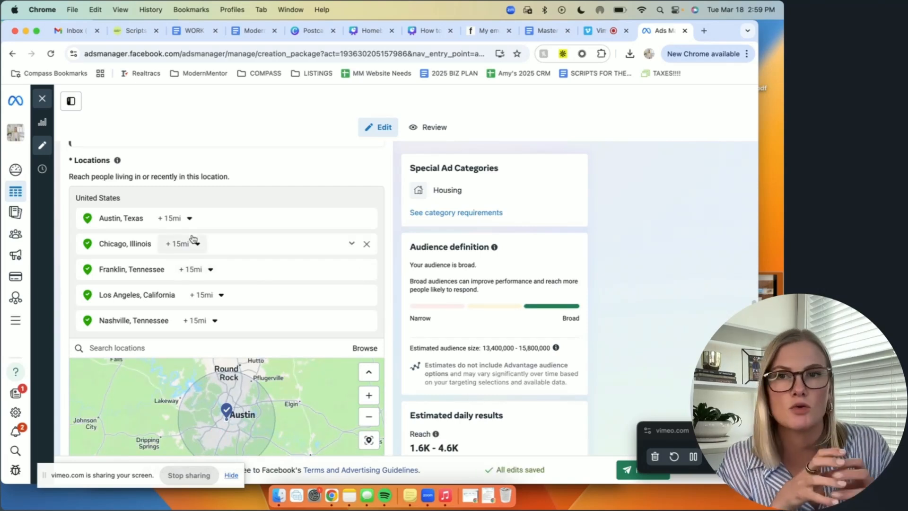
{"action": "left_click", "coordinate": [188, 218]}
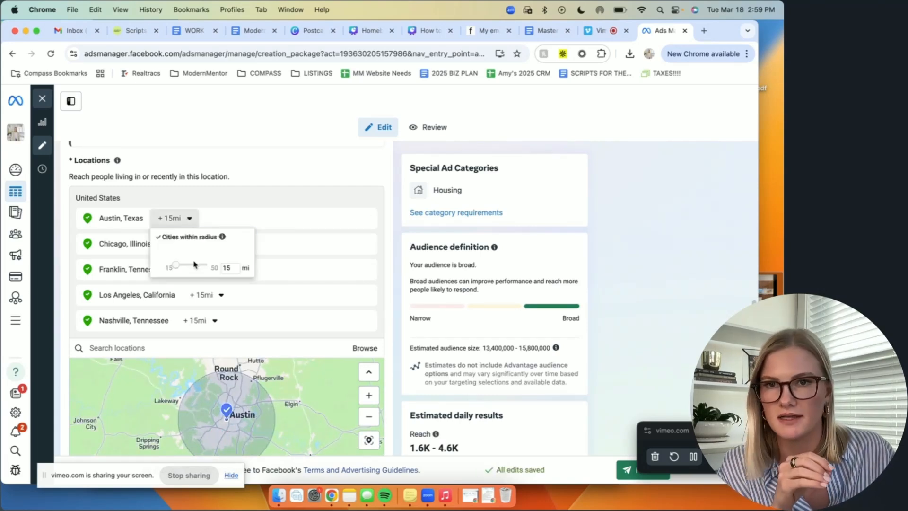
{"action": "mouse_move", "coordinate": [175, 266]}
{"action": "left_mouse_down"}
{"action": "mouse_move", "coordinate": [209, 266]}
{"action": "mouse_move", "coordinate": [171, 266]}
{"action": "left_mouse_up"}
{"action": "left_click", "coordinate": [183, 218]}
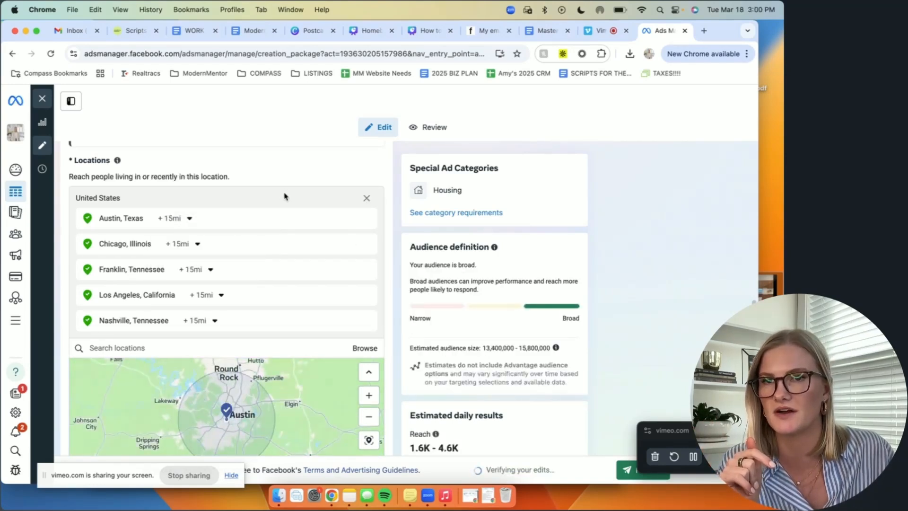
Step: Edit the audience's detailed targeting to include people interested in Zillow (real estate)
{"action": "scroll", "coordinate": [319, 265], "scroll_direction": "down", "scroll_amount": 2}
{"action": "scroll", "coordinate": [317, 263], "scroll_direction": "up", "scroll_amount": 1}
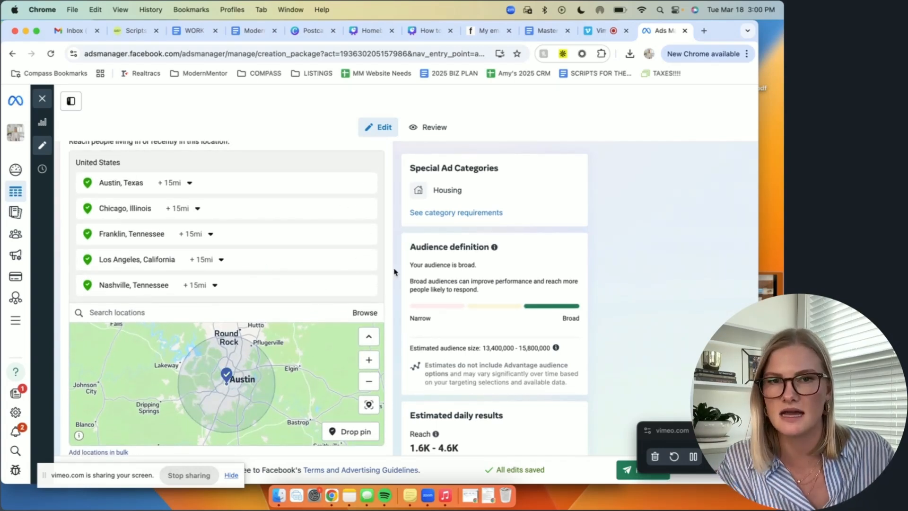
{"action": "scroll", "coordinate": [394, 270], "scroll_direction": "down", "scroll_amount": 2}
{"action": "scroll", "coordinate": [394, 272], "scroll_direction": "down", "scroll_amount": 8}
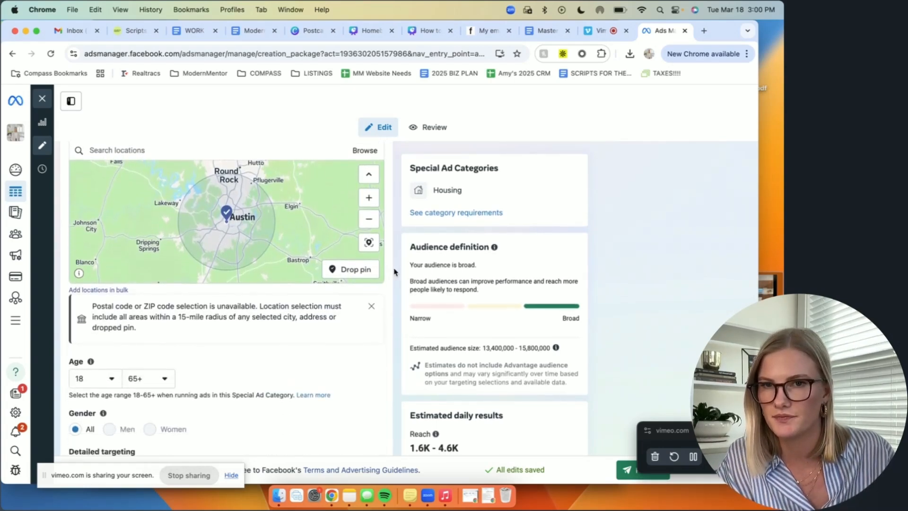
{"action": "scroll", "coordinate": [392, 273], "scroll_direction": "down", "scroll_amount": 1}
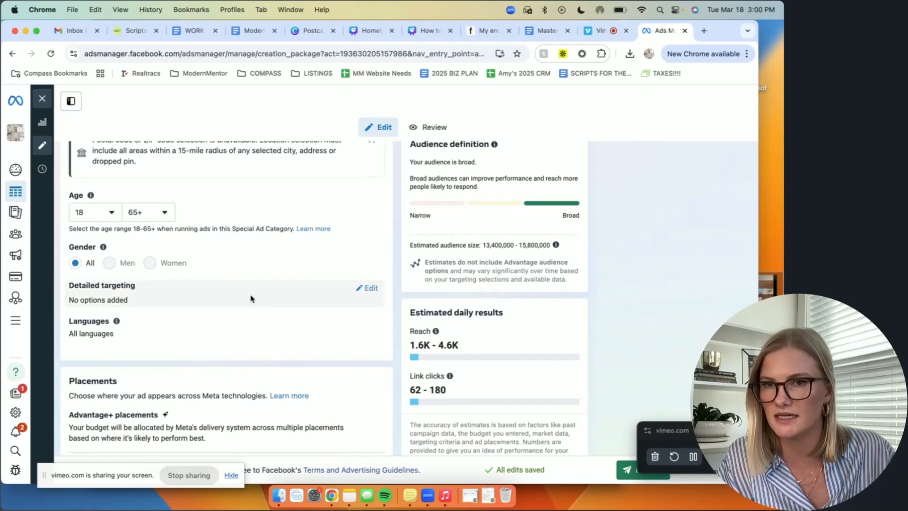
{"action": "scroll", "coordinate": [251, 298], "scroll_direction": "down", "scroll_amount": 4}
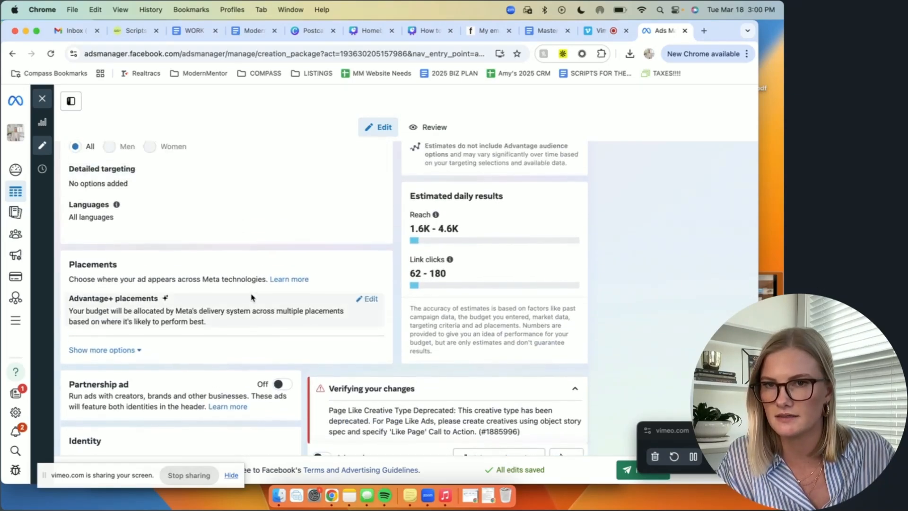
{"action": "scroll", "coordinate": [251, 298], "scroll_direction": "up", "scroll_amount": 3}
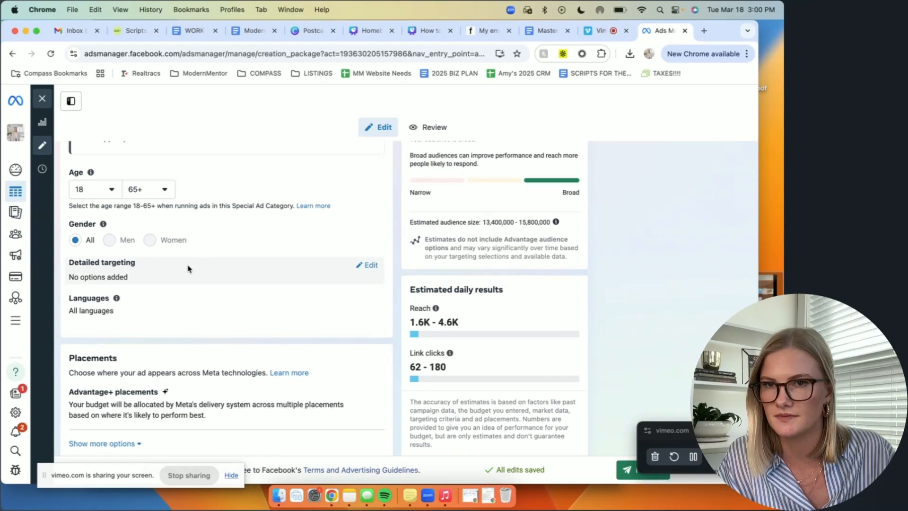
{"action": "left_click", "coordinate": [369, 265]}
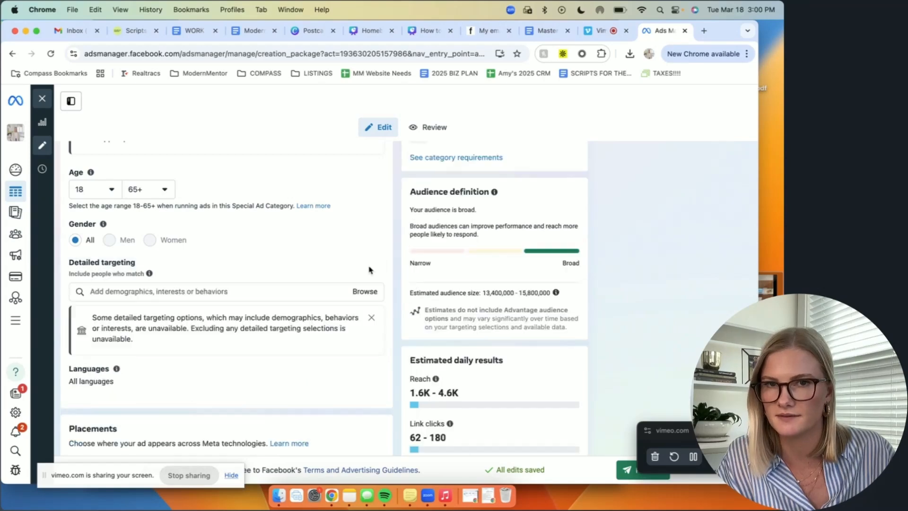
{"action": "left_click", "coordinate": [266, 293]}
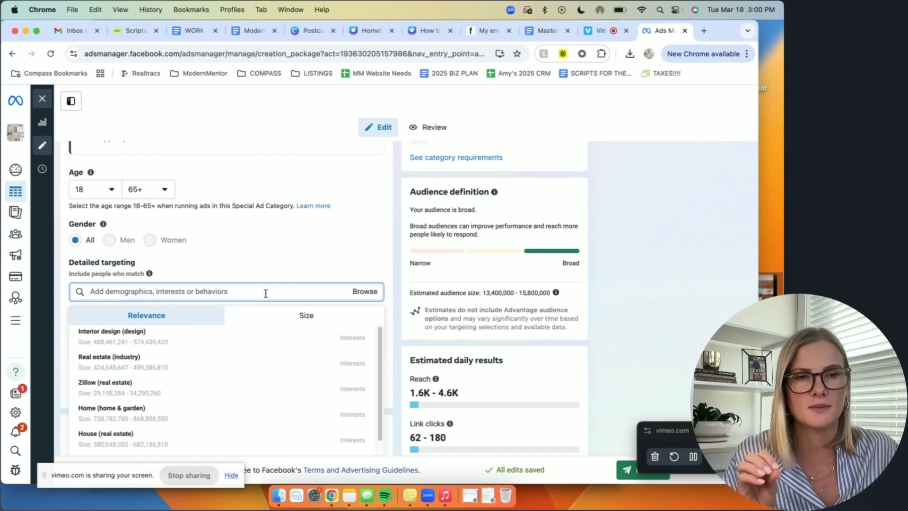
{"action": "left_click", "coordinate": [111, 390]}
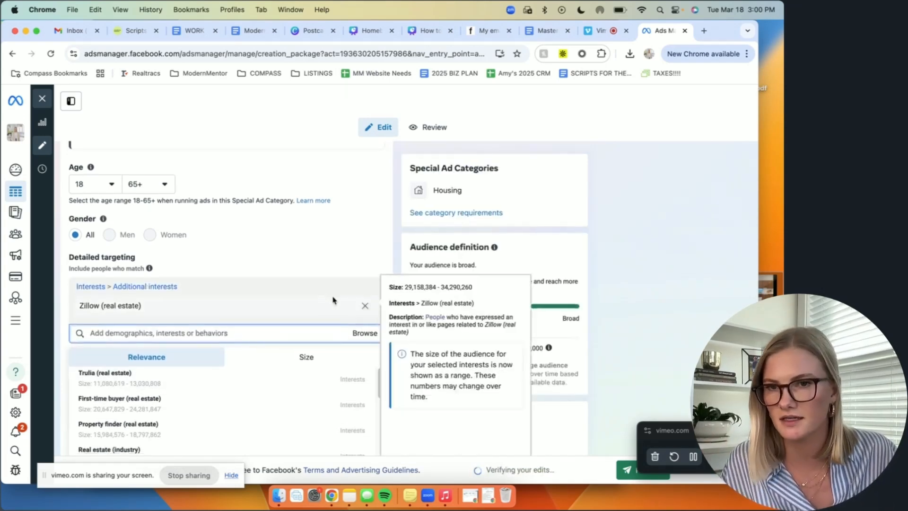
Step: Add the interests Luxury vehicle (vehicles) and Wealth management (banking) to the detailed targeting
{"action": "scroll", "coordinate": [320, 296], "scroll_direction": "down", "scroll_amount": 3}
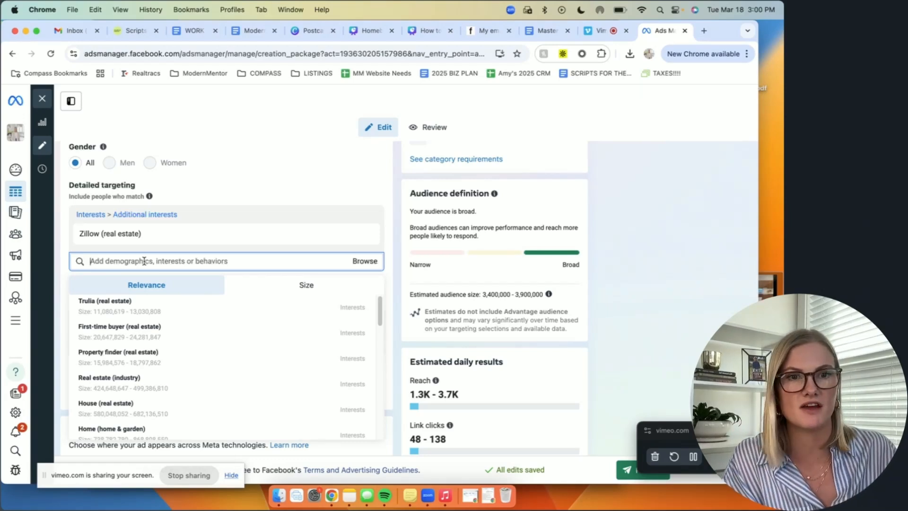
{"action": "type", "text": "luxur"}
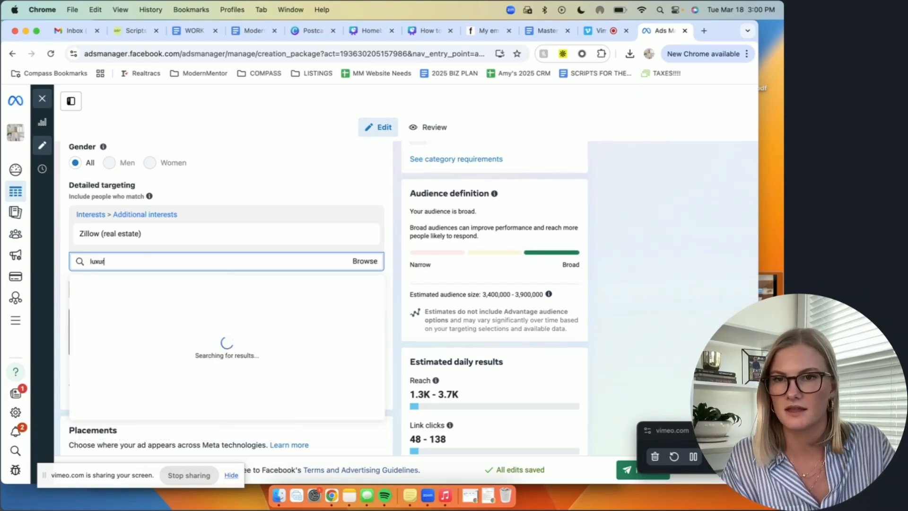
{"action": "type", "text": "y"}
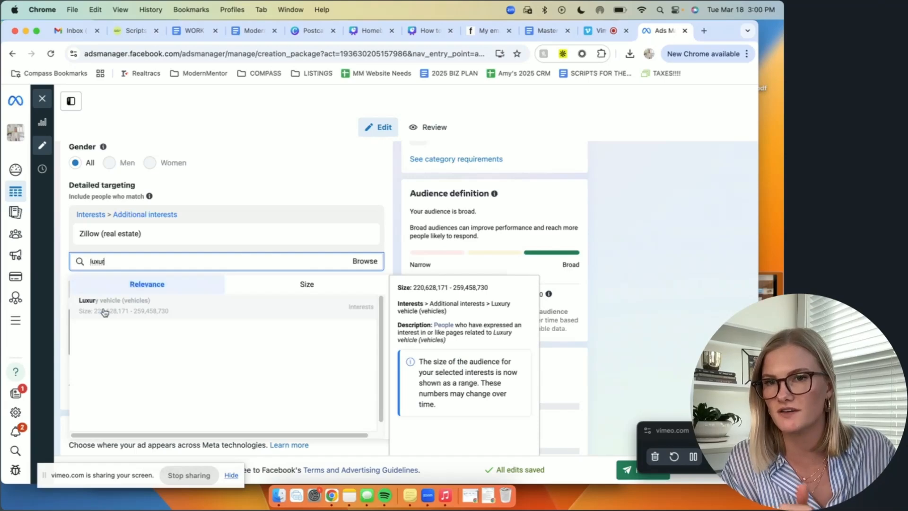
{"action": "left_click", "coordinate": [103, 306]}
{"action": "type", "text": "wealth"}
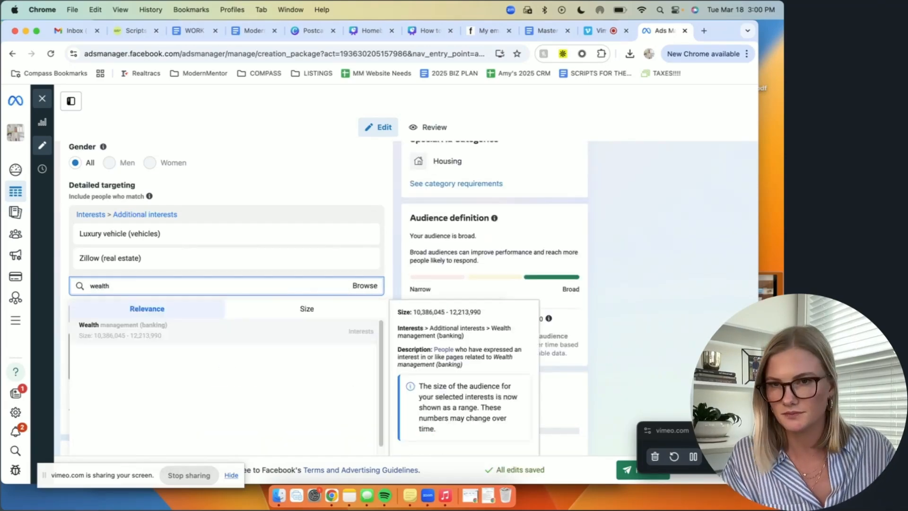
{"action": "left_click", "coordinate": [149, 327]}
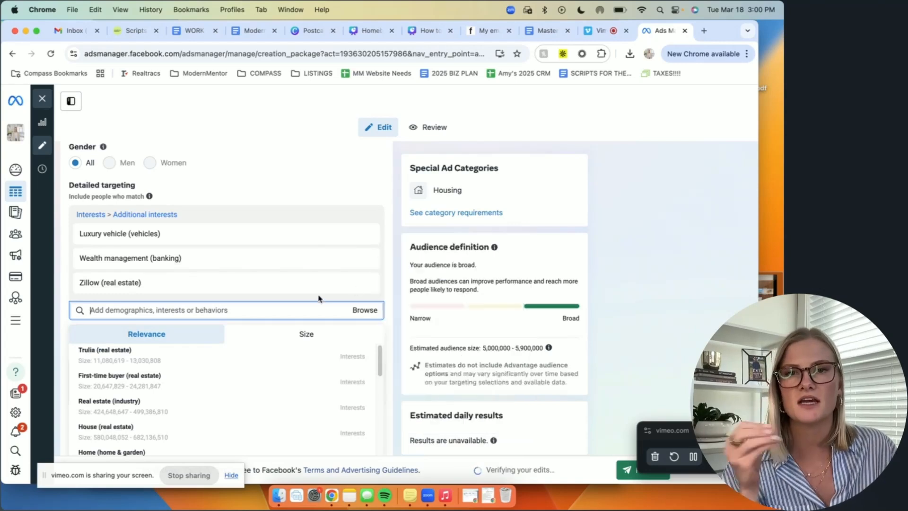
{"action": "left_click", "coordinate": [395, 199]}
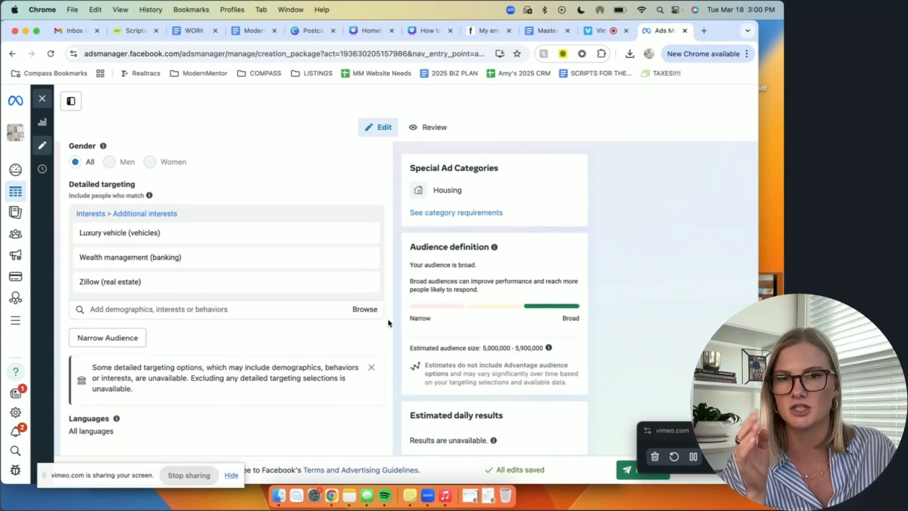
Step: Add the suggested interests Financial plan (investing) and Investment strategy (investing) to the detailed targeting
{"action": "scroll", "coordinate": [293, 283], "scroll_direction": "down", "scroll_amount": 3}
{"action": "left_click", "coordinate": [251, 252]}
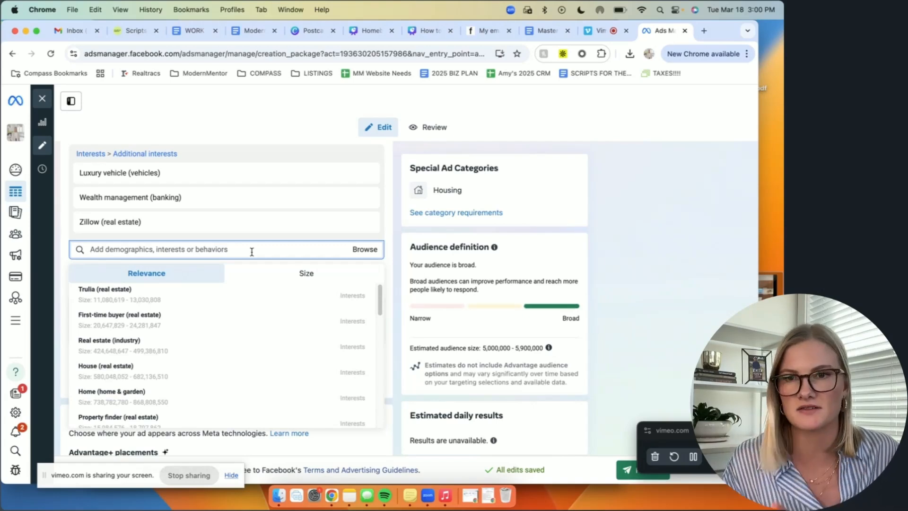
{"action": "mouse_move", "coordinate": [98, 326]}
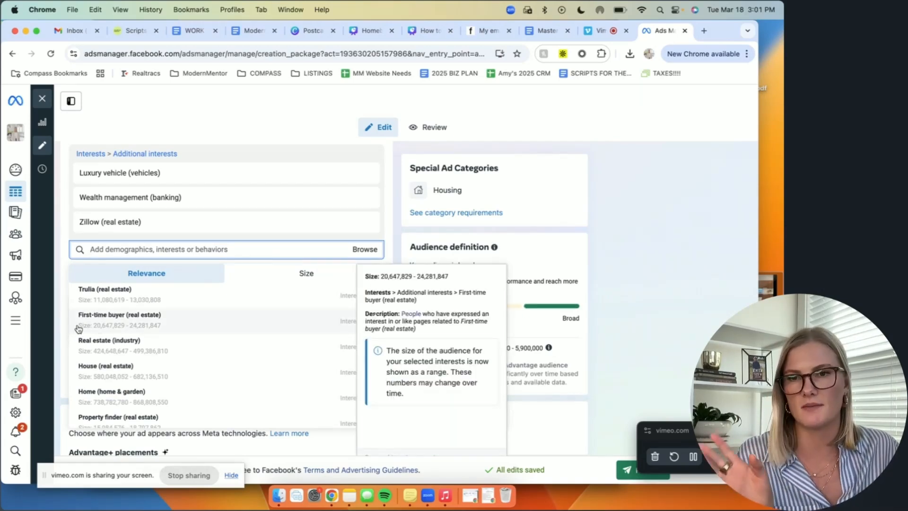
{"action": "scroll", "coordinate": [277, 348], "scroll_direction": "down", "scroll_amount": 1}
{"action": "scroll", "coordinate": [276, 348], "scroll_direction": "down", "scroll_amount": 2}
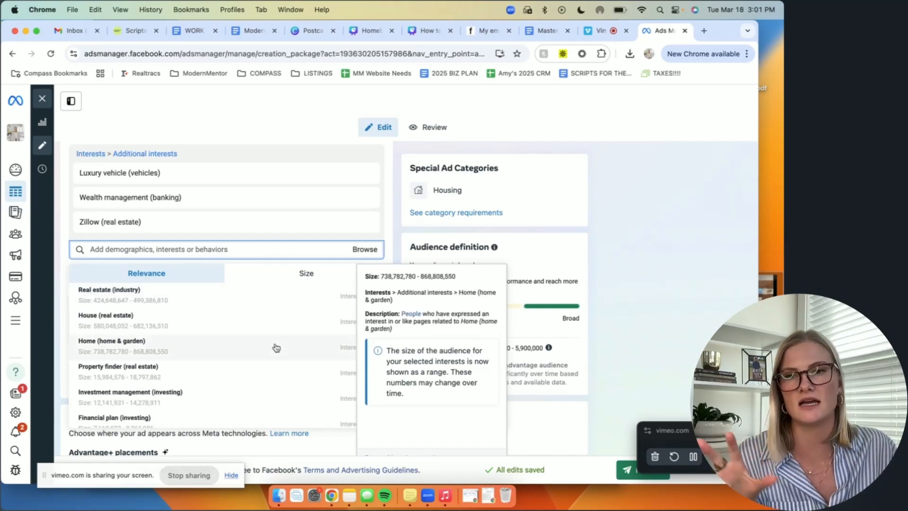
{"action": "scroll", "coordinate": [219, 368], "scroll_direction": "down", "scroll_amount": 1}
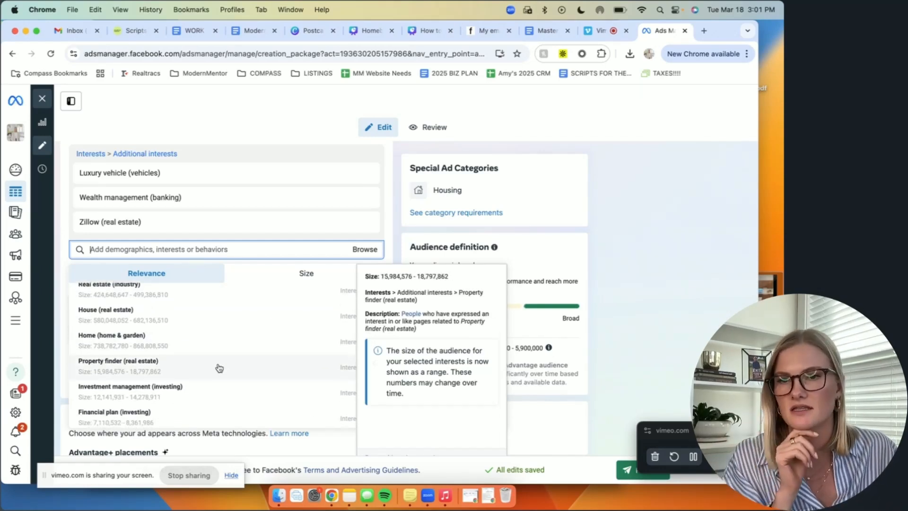
{"action": "scroll", "coordinate": [218, 366], "scroll_direction": "down", "scroll_amount": 2}
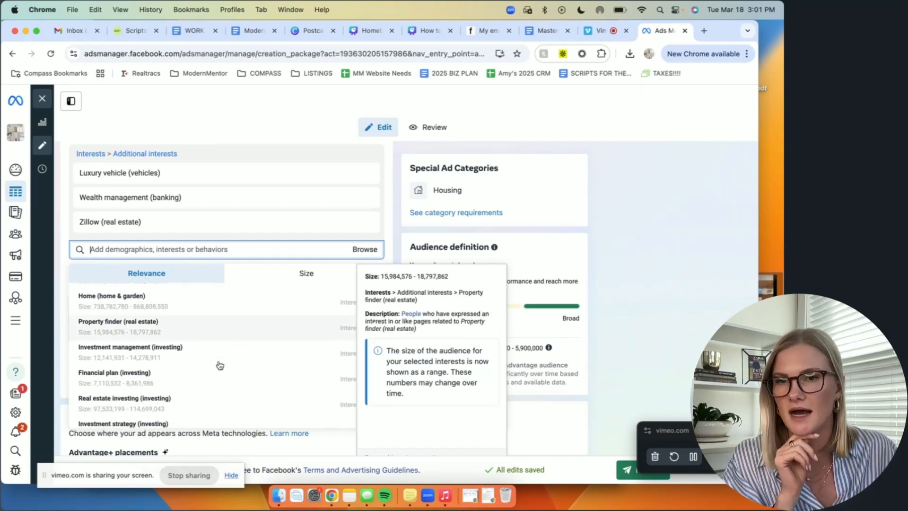
{"action": "left_click", "coordinate": [169, 376]}
{"action": "left_click", "coordinate": [179, 429]}
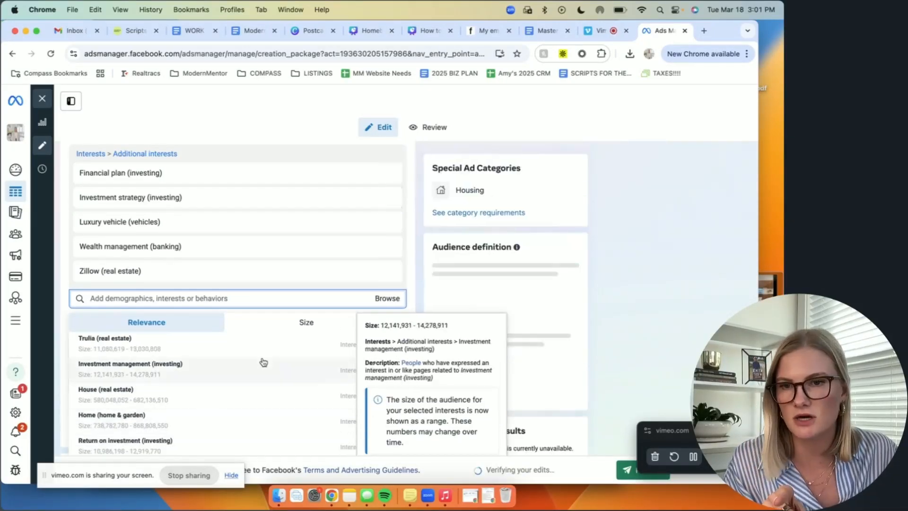
Step: Look through the suggested interests and the full browsable interest list for further detailed targeting options
{"action": "scroll", "coordinate": [284, 367], "scroll_direction": "down", "scroll_amount": 5}
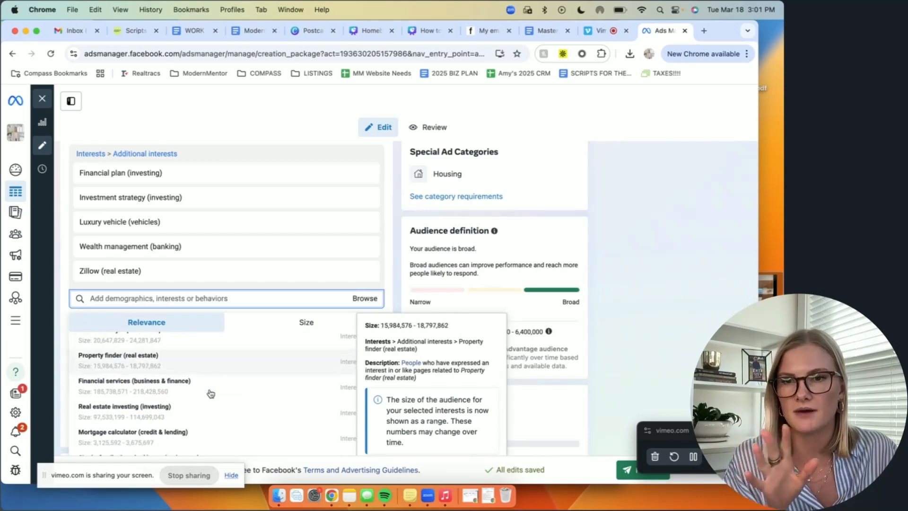
{"action": "scroll", "coordinate": [211, 393], "scroll_direction": "down", "scroll_amount": 5}
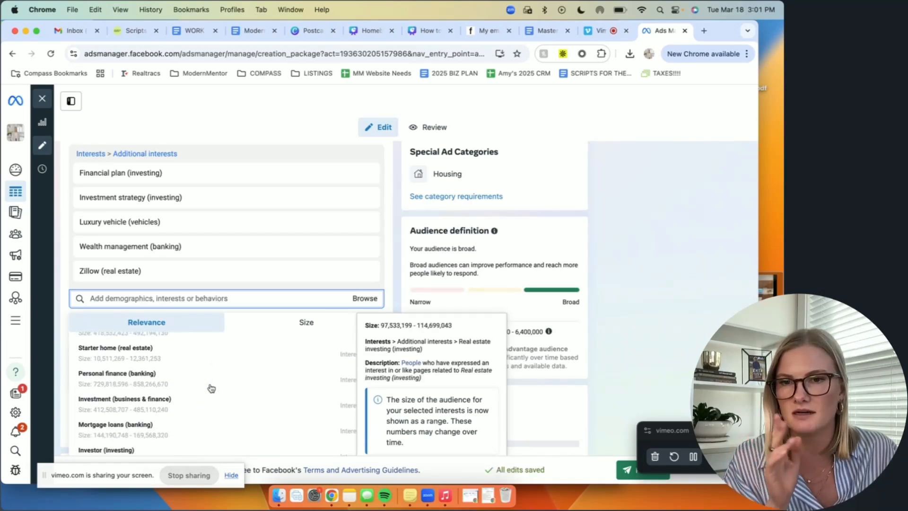
{"action": "scroll", "coordinate": [211, 387], "scroll_direction": "up", "scroll_amount": 1}
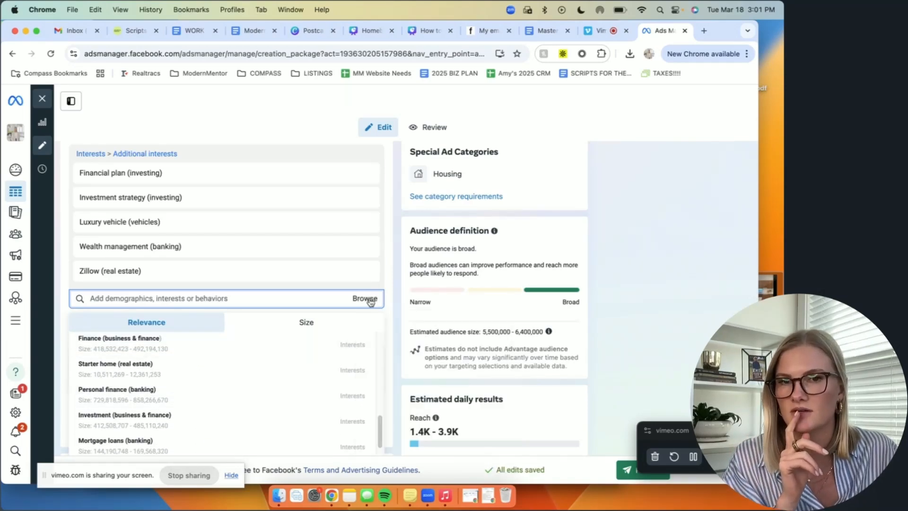
{"action": "left_click", "coordinate": [370, 300]}
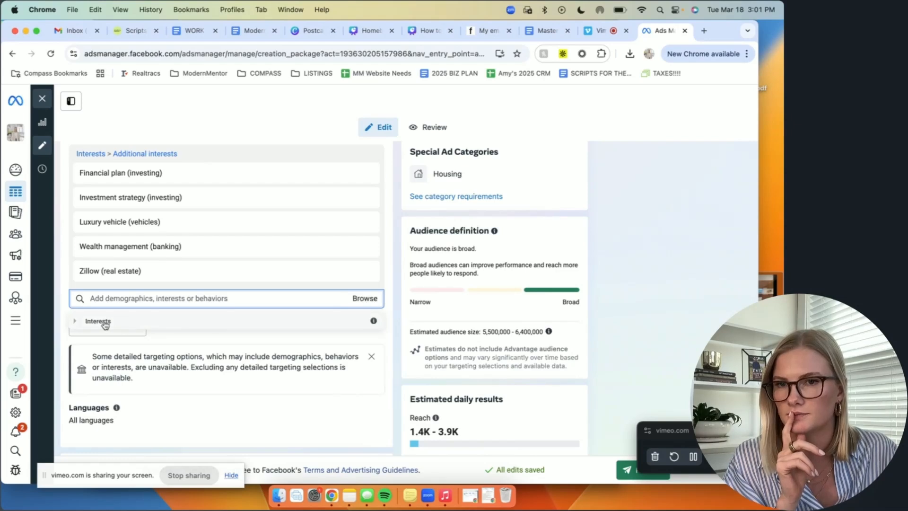
{"action": "left_click", "coordinate": [97, 321]}
{"action": "scroll", "coordinate": [203, 372], "scroll_direction": "down", "scroll_amount": 10}
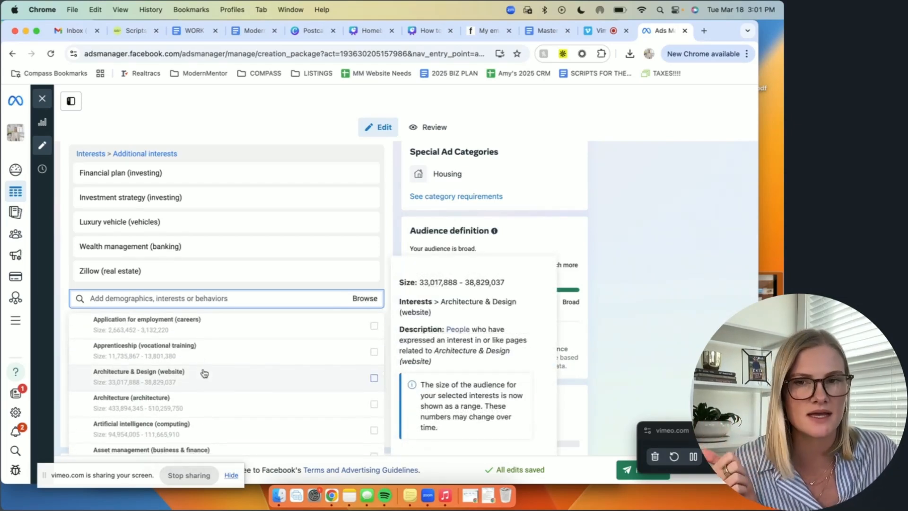
{"action": "scroll", "coordinate": [204, 374], "scroll_direction": "down", "scroll_amount": 5}
{"action": "scroll", "coordinate": [205, 374], "scroll_direction": "down", "scroll_amount": 4}
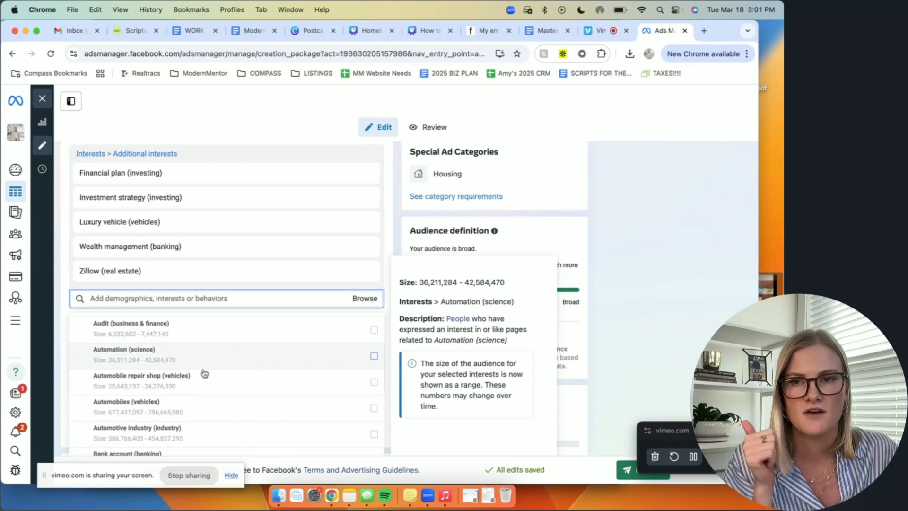
{"action": "scroll", "coordinate": [205, 374], "scroll_direction": "down", "scroll_amount": 1}
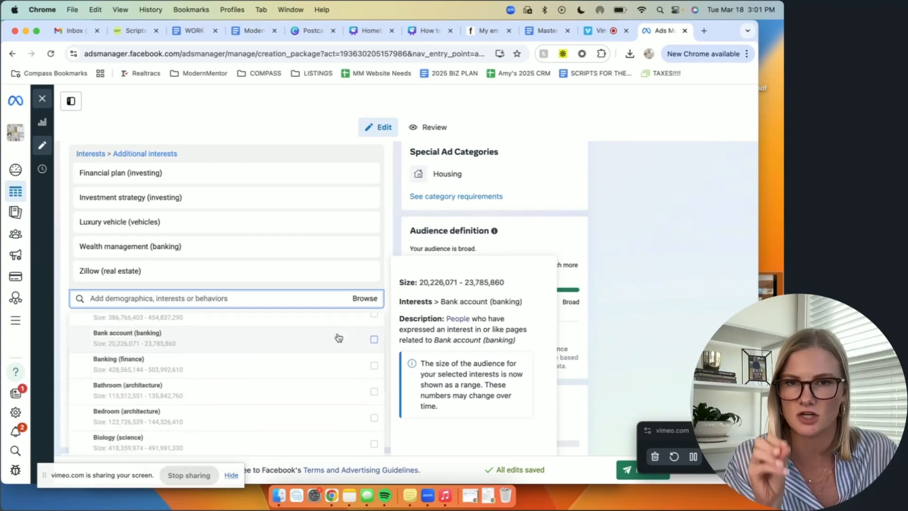
{"action": "left_click", "coordinate": [389, 233]}
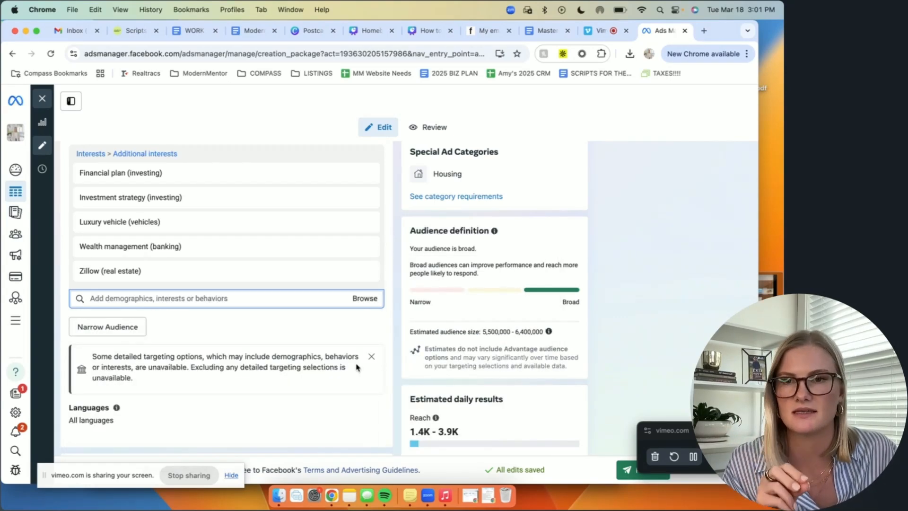
Step: Try manual placements, look through the available platforms and placements, and switch back to Advantage+ placements
{"action": "scroll", "coordinate": [284, 356], "scroll_direction": "down", "scroll_amount": 1}
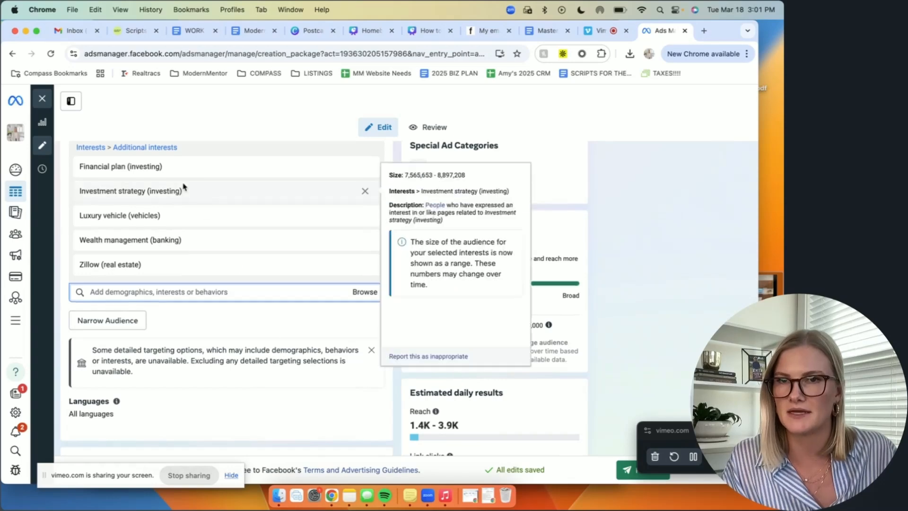
{"action": "scroll", "coordinate": [299, 360], "scroll_direction": "down", "scroll_amount": 10}
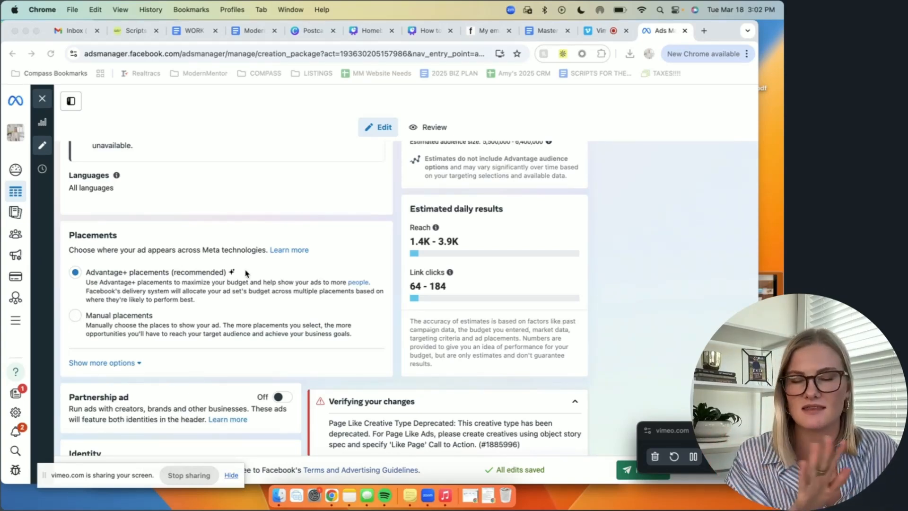
{"action": "left_click", "coordinate": [75, 318]}
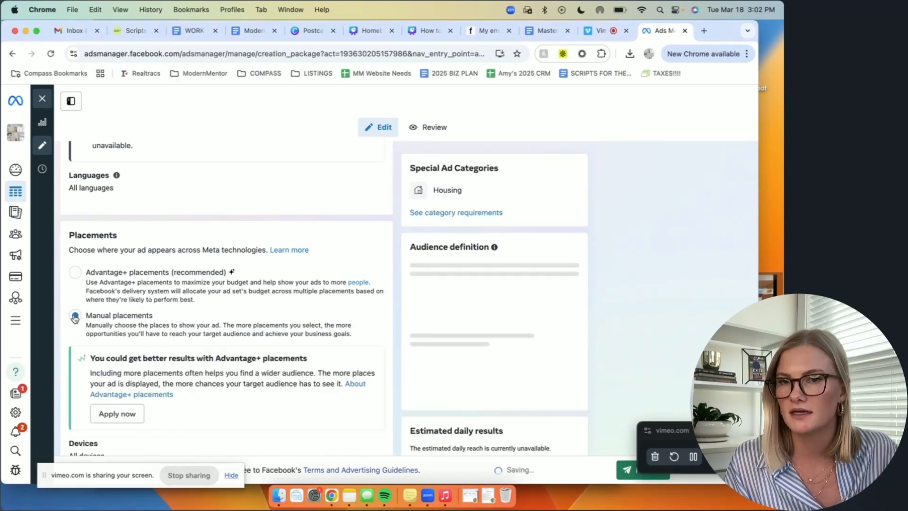
{"action": "scroll", "coordinate": [350, 298], "scroll_direction": "down", "scroll_amount": 5}
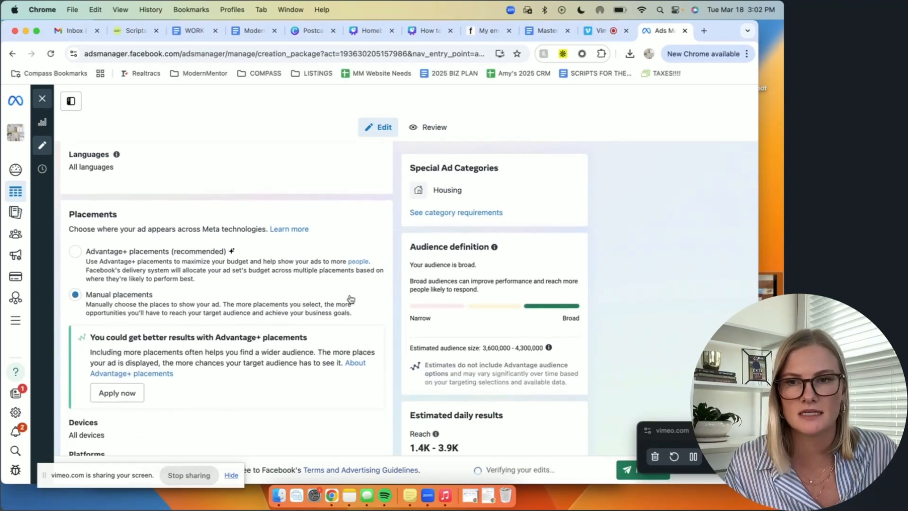
{"action": "scroll", "coordinate": [334, 302], "scroll_direction": "down", "scroll_amount": 1}
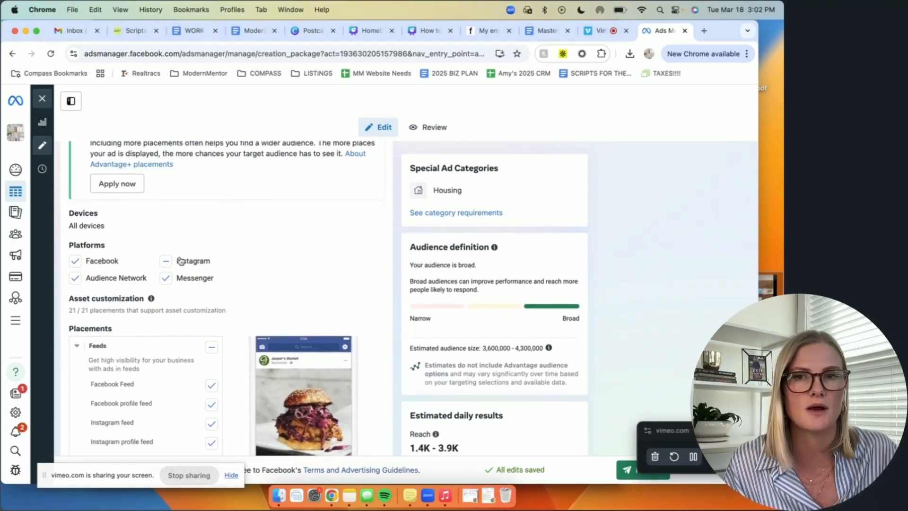
{"action": "scroll", "coordinate": [182, 269], "scroll_direction": "down", "scroll_amount": 4}
{"action": "scroll", "coordinate": [173, 297], "scroll_direction": "down", "scroll_amount": 5}
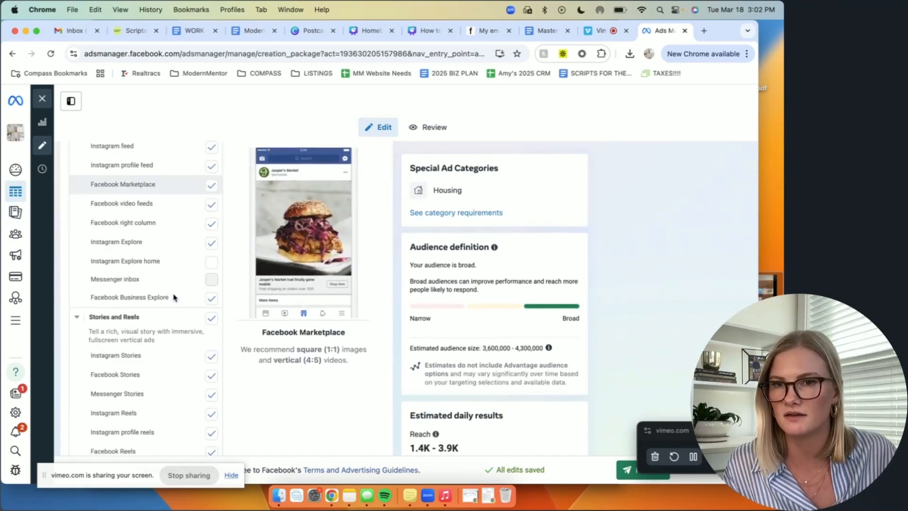
{"action": "scroll", "coordinate": [172, 296], "scroll_direction": "down", "scroll_amount": 1}
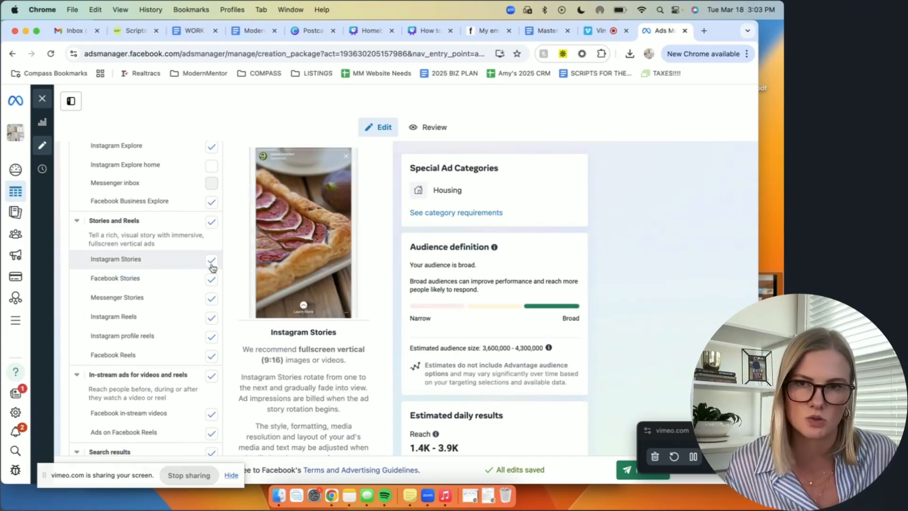
{"action": "scroll", "coordinate": [193, 310], "scroll_direction": "down", "scroll_amount": 8}
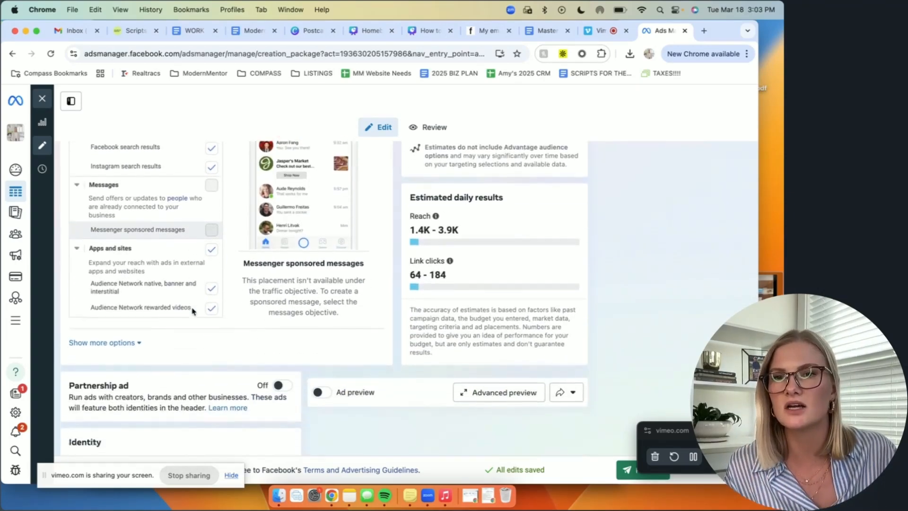
{"action": "scroll", "coordinate": [193, 311], "scroll_direction": "down", "scroll_amount": 1}
{"action": "scroll", "coordinate": [186, 263], "scroll_direction": "up", "scroll_amount": 1}
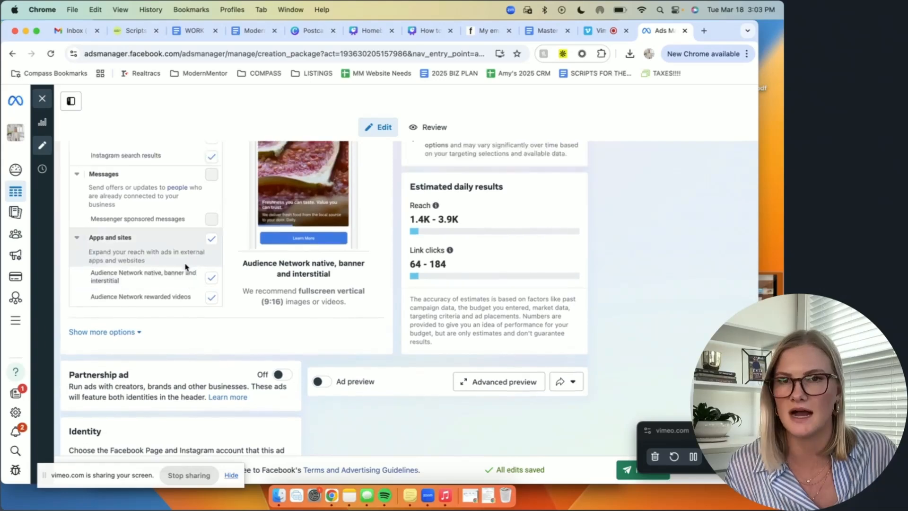
{"action": "scroll", "coordinate": [186, 265], "scroll_direction": "up", "scroll_amount": 4}
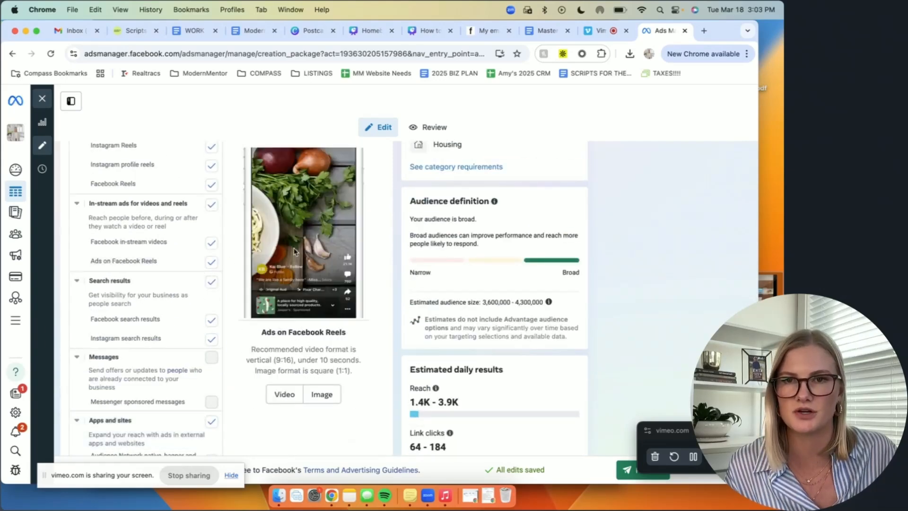
{"action": "scroll", "coordinate": [177, 294], "scroll_direction": "up", "scroll_amount": 10}
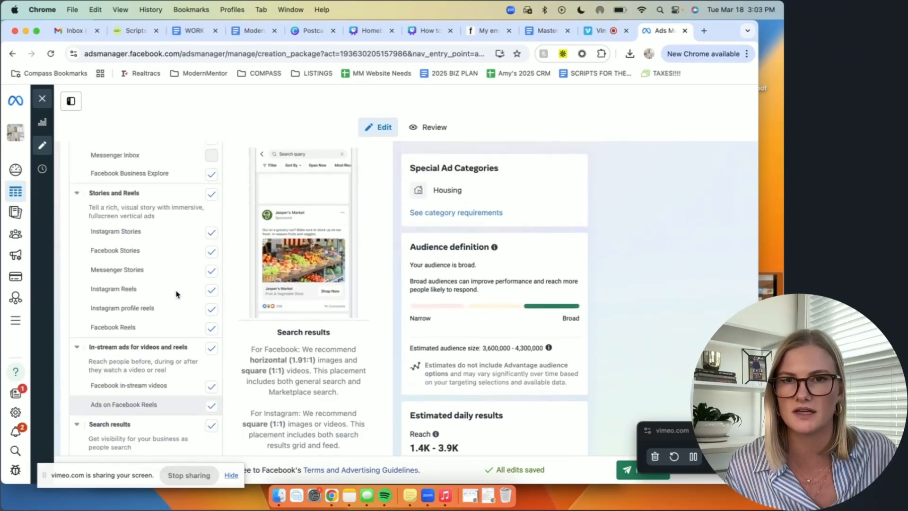
{"action": "scroll", "coordinate": [178, 296], "scroll_direction": "up", "scroll_amount": 5}
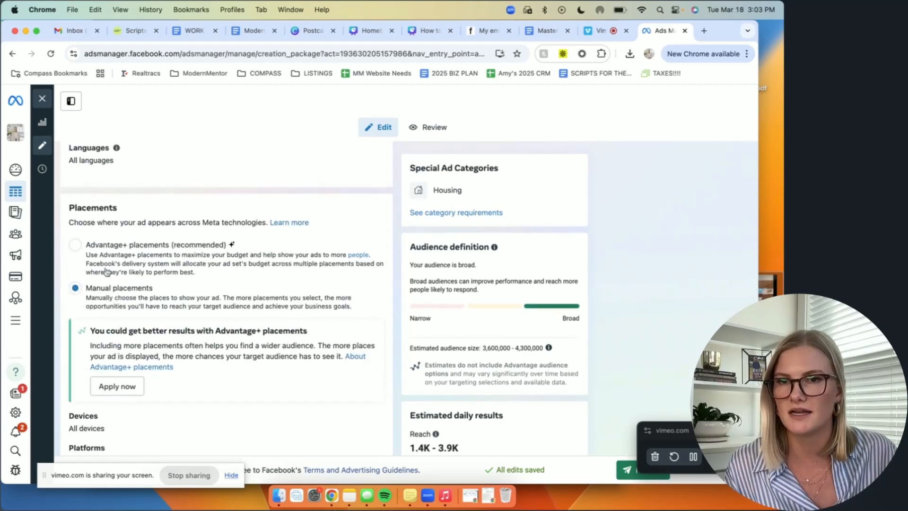
{"action": "left_click", "coordinate": [77, 248]}
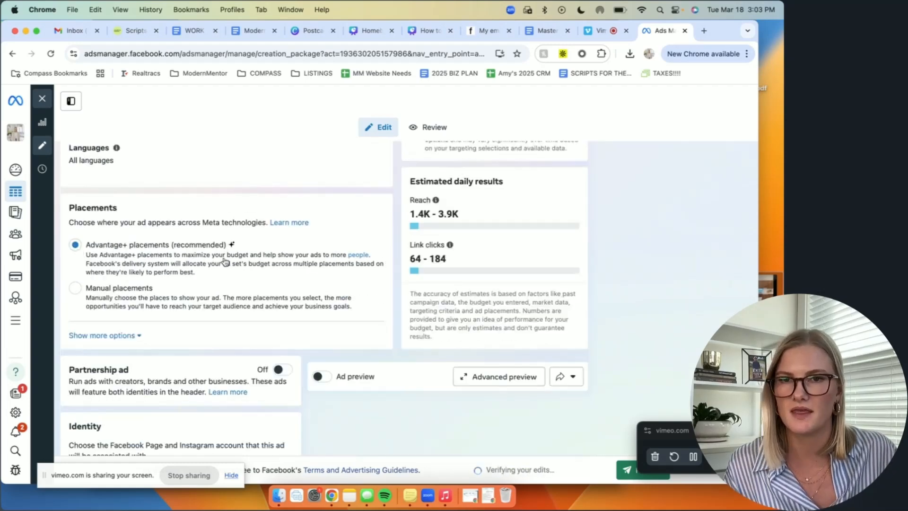
Step: Check which Facebook Pages are available for the ad's identity, keeping the selected real estate agent Page
{"action": "scroll", "coordinate": [165, 286], "scroll_direction": "down", "scroll_amount": 2}
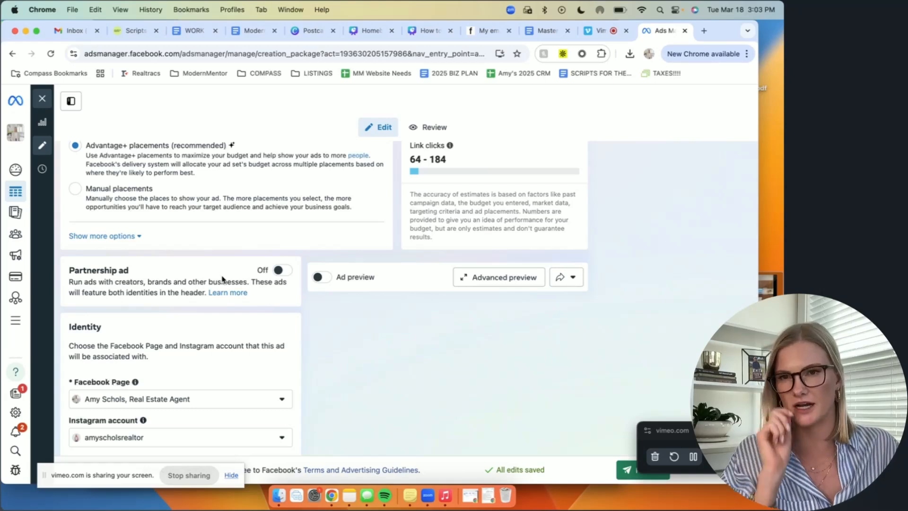
{"action": "scroll", "coordinate": [331, 336], "scroll_direction": "down", "scroll_amount": 3}
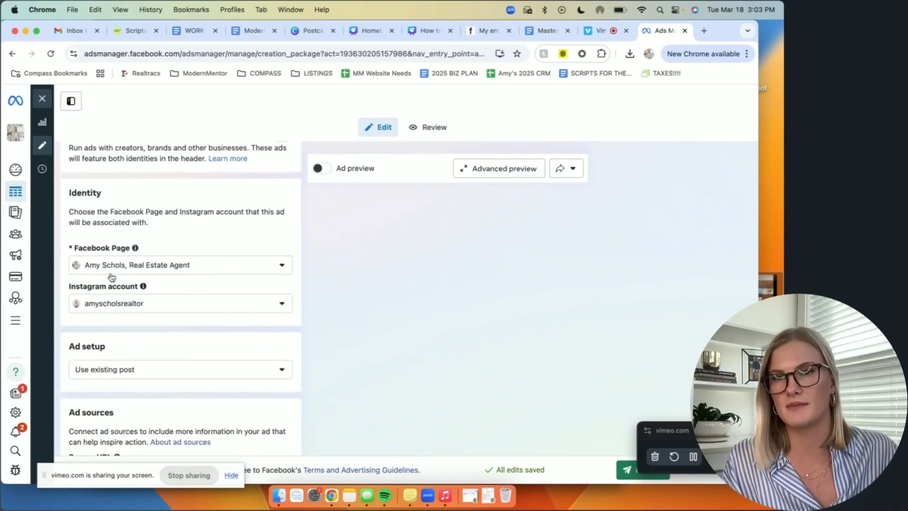
{"action": "left_click", "coordinate": [215, 275]}
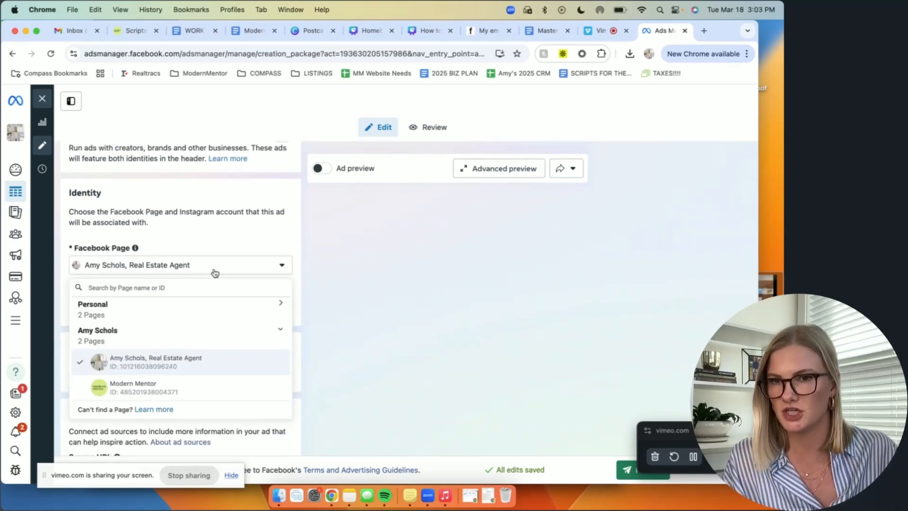
{"action": "left_click", "coordinate": [232, 240]}
Step: Change the ad setup to Create ad instead of using an existing post
{"action": "scroll", "coordinate": [239, 290], "scroll_direction": "down", "scroll_amount": 2}
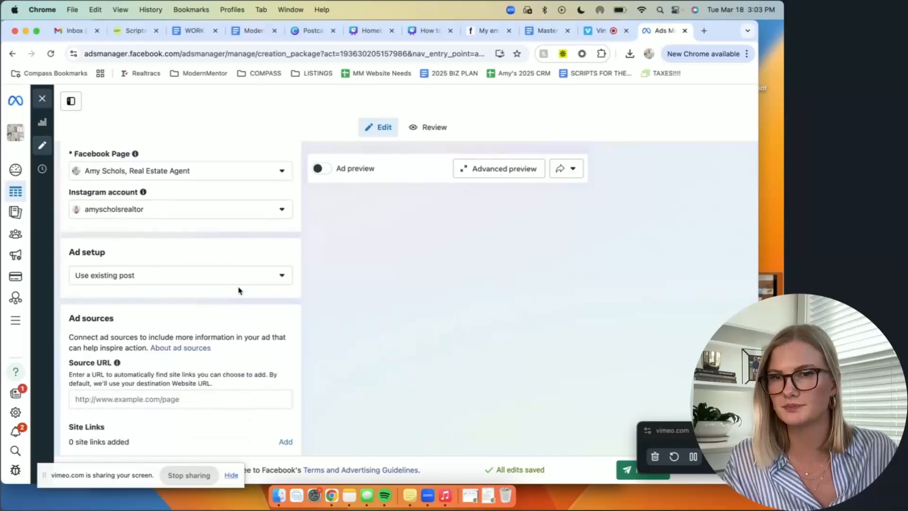
{"action": "left_click", "coordinate": [99, 280]}
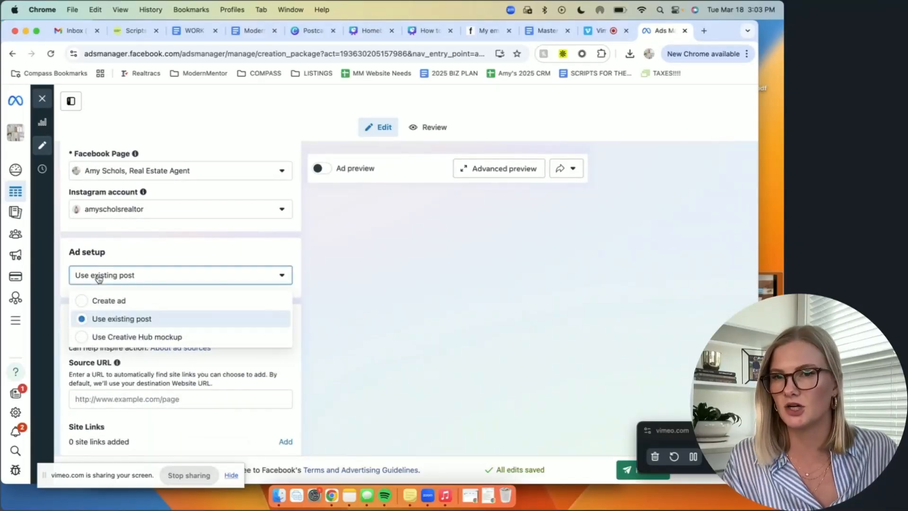
{"action": "left_click", "coordinate": [114, 302]}
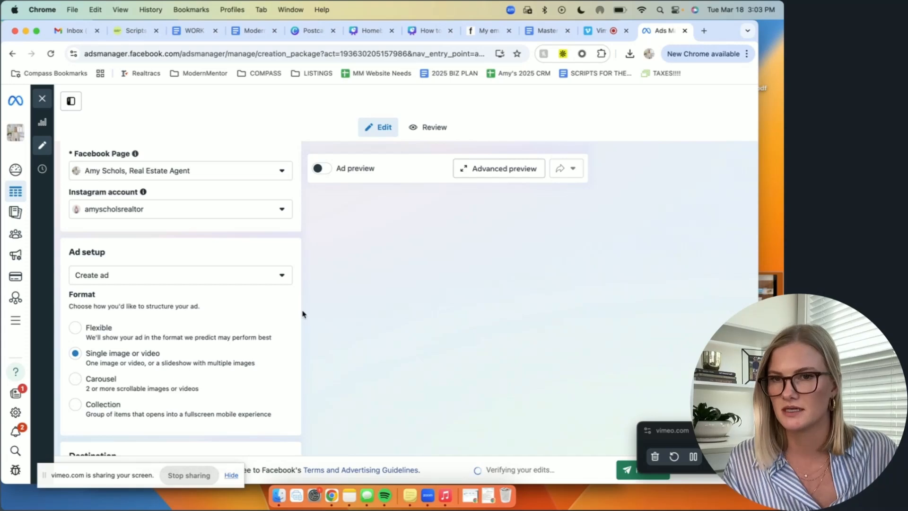
{"action": "scroll", "coordinate": [303, 314], "scroll_direction": "down", "scroll_amount": 3}
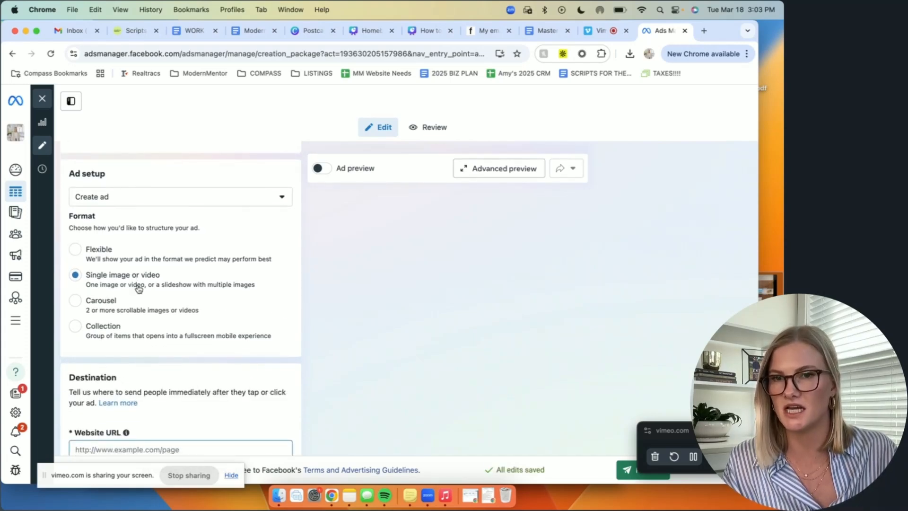
Step: Open the property's Compass listing in a new browser tab, copy its share URL and paste it as the ad's website URL
{"action": "scroll", "coordinate": [179, 284], "scroll_direction": "down", "scroll_amount": 5}
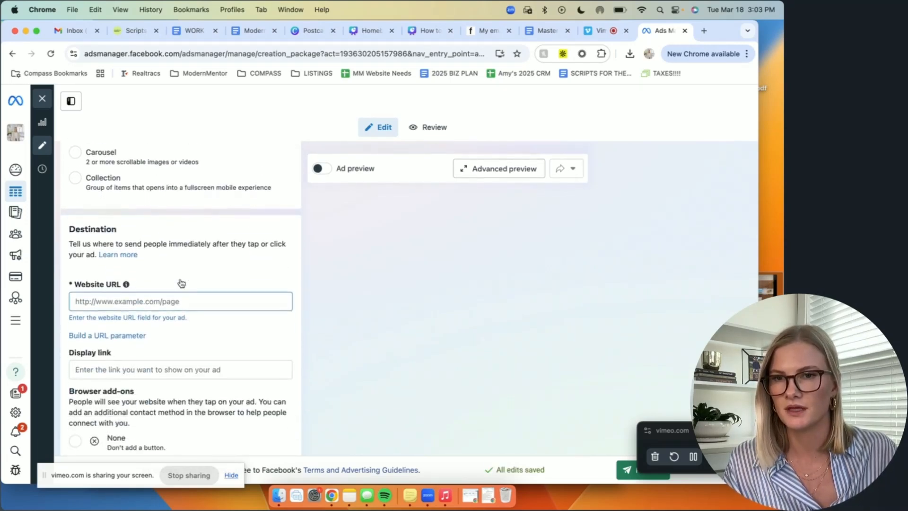
{"action": "scroll", "coordinate": [194, 283], "scroll_direction": "down", "scroll_amount": 1}
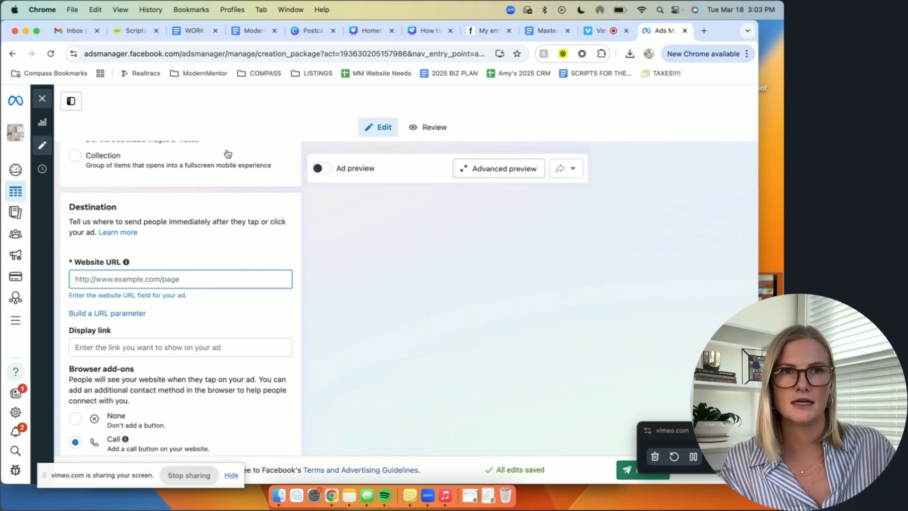
{"action": "left_click", "coordinate": [705, 31]}
{"action": "type", "text": "1010"}
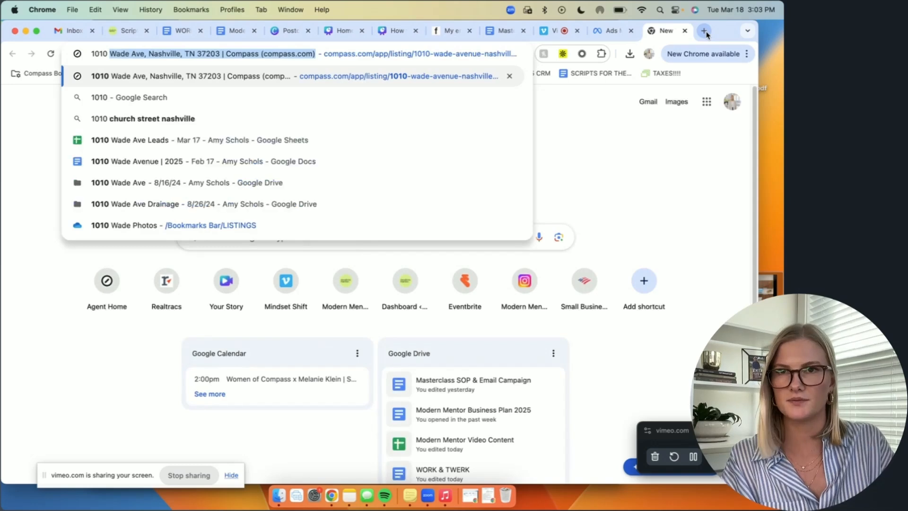
{"action": "key", "text": "Return"}
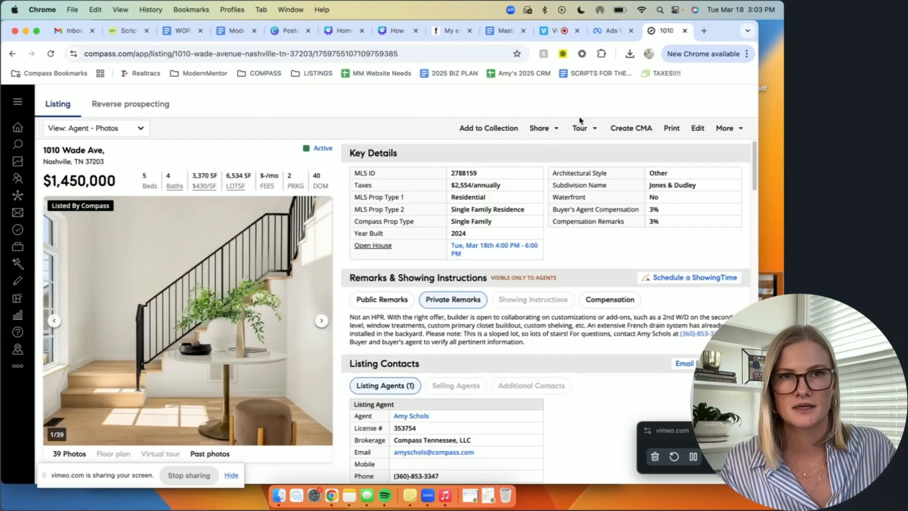
{"action": "left_click", "coordinate": [544, 128]}
{"action": "left_click", "coordinate": [574, 220]}
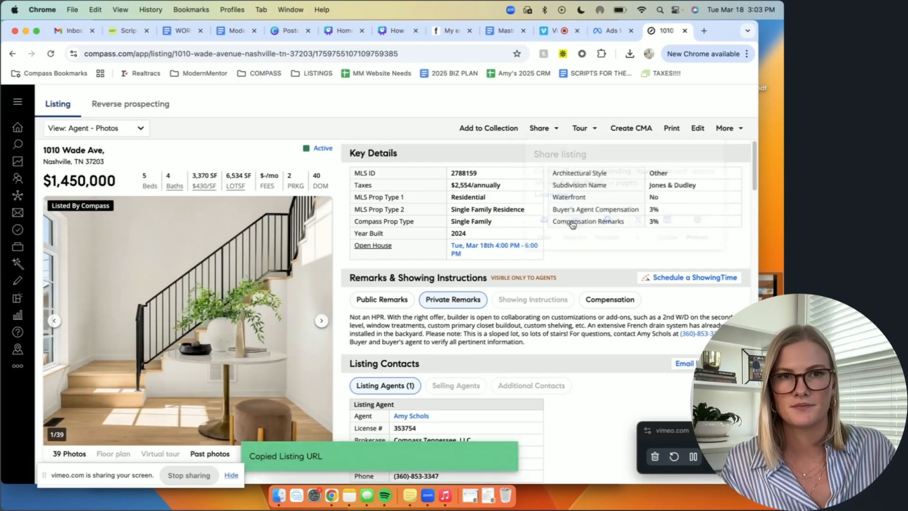
{"action": "left_click", "coordinate": [597, 33]}
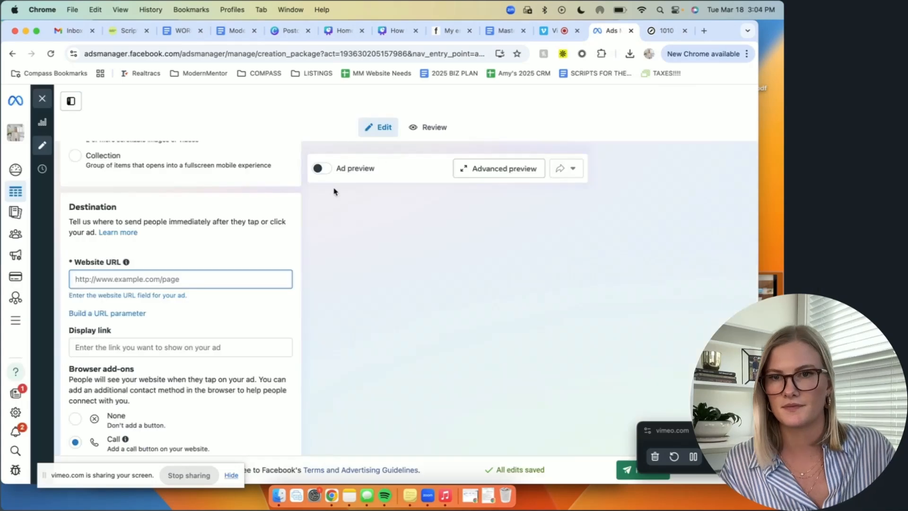
{"action": "key", "text": "cmd+v"}
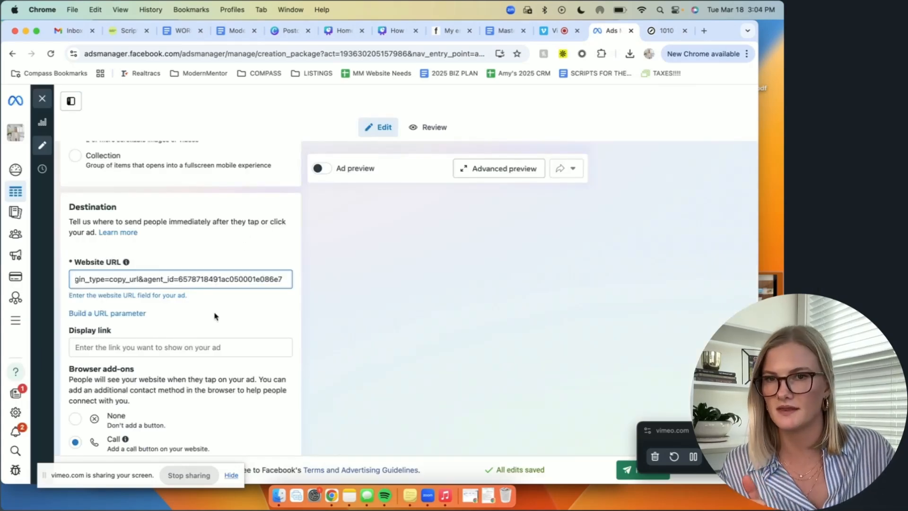
Step: Start setting up the ad creative as a video ad and review its suggested site links, keeping all of them
{"action": "scroll", "coordinate": [223, 305], "scroll_direction": "down", "scroll_amount": 2}
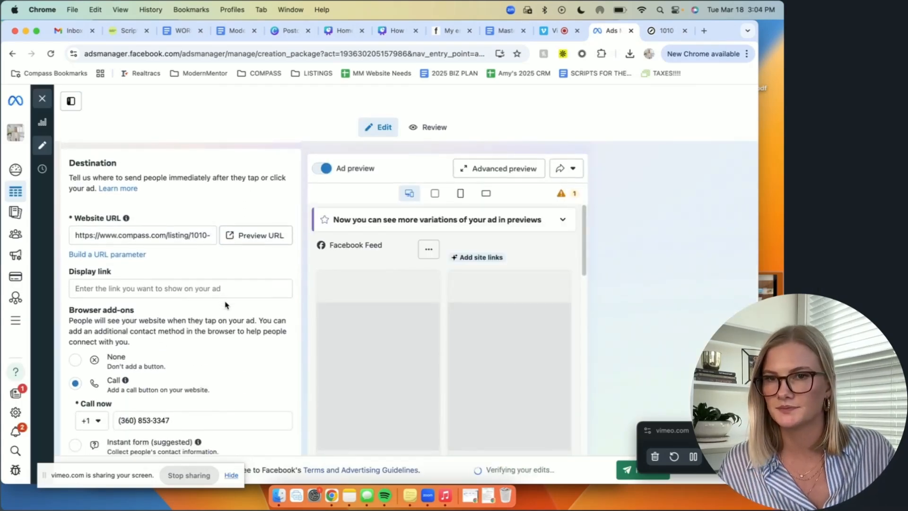
{"action": "scroll", "coordinate": [243, 300], "scroll_direction": "down", "scroll_amount": 3}
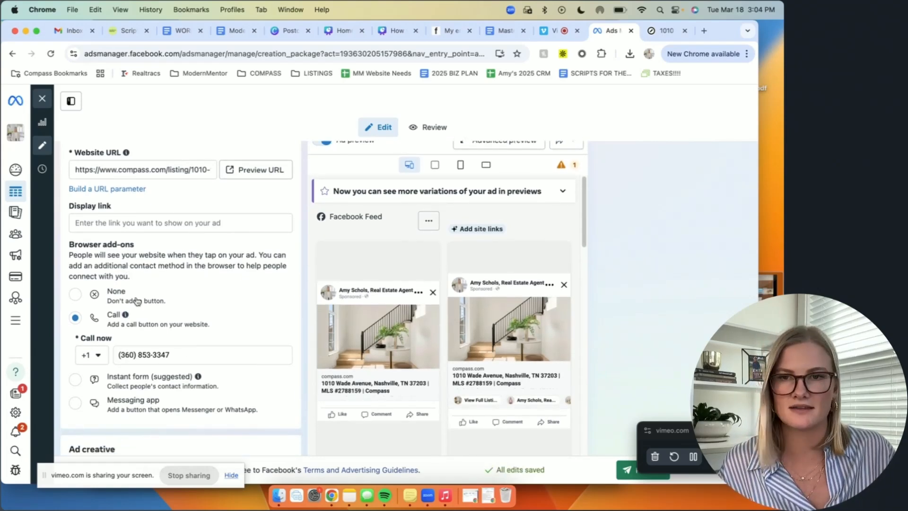
{"action": "scroll", "coordinate": [247, 322], "scroll_direction": "down", "scroll_amount": 2}
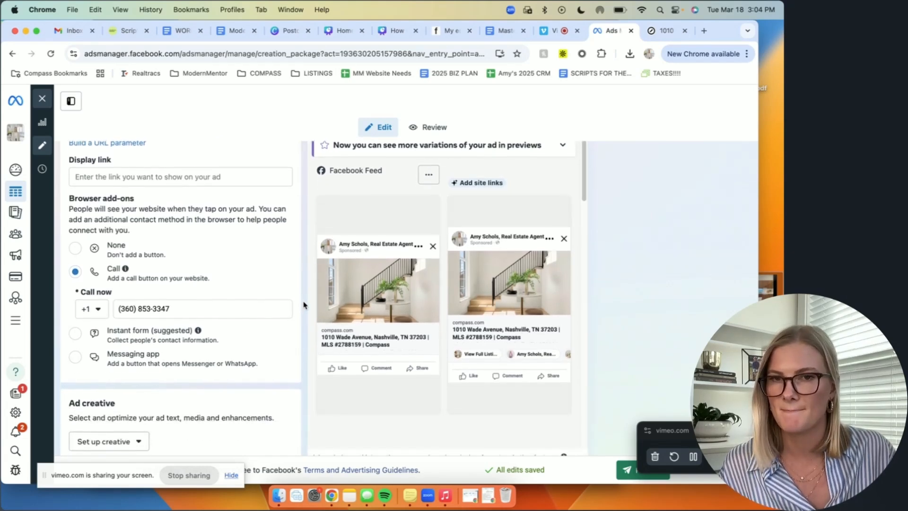
{"action": "scroll", "coordinate": [302, 307], "scroll_direction": "down", "scroll_amount": 1}
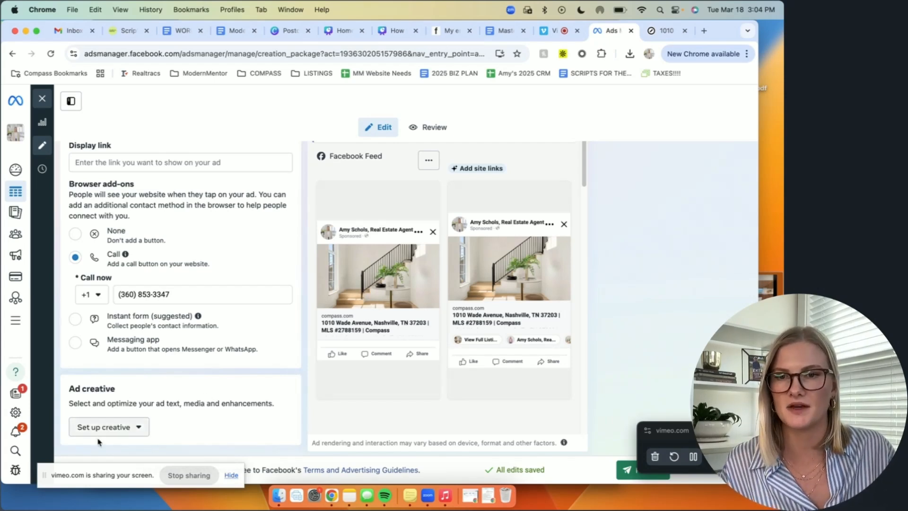
{"action": "left_click", "coordinate": [107, 427]}
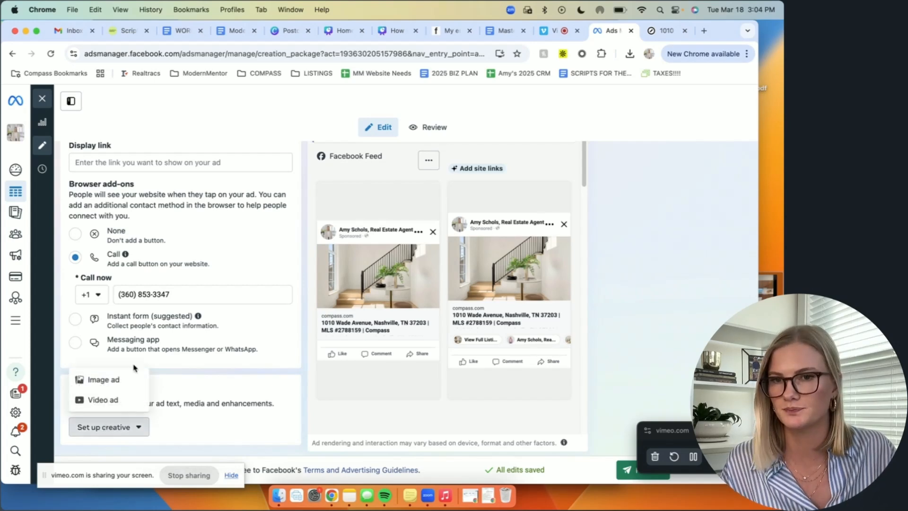
{"action": "left_click", "coordinate": [113, 400]}
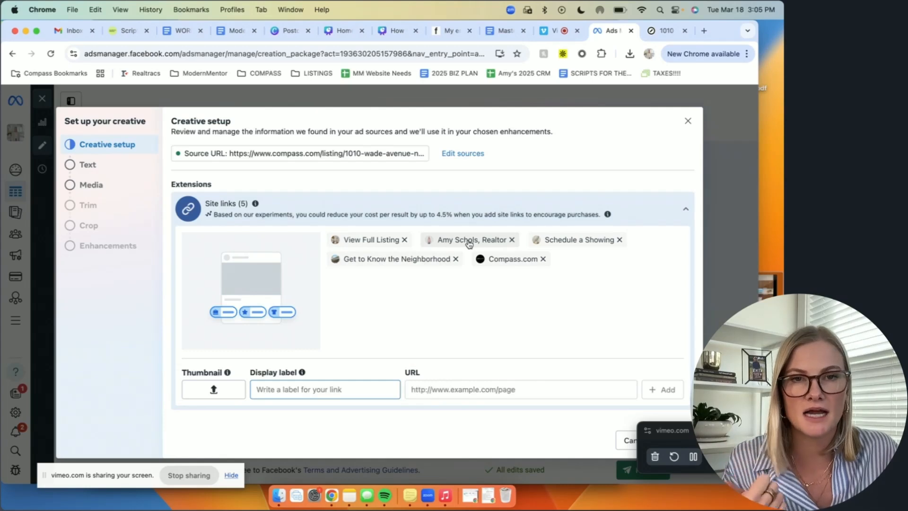
{"action": "mouse_move", "coordinate": [469, 243]}
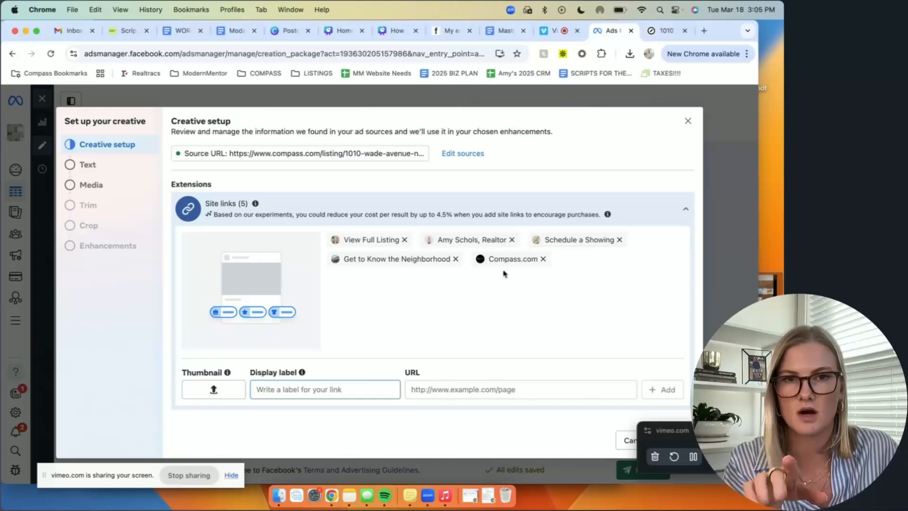
{"action": "left_click", "coordinate": [463, 242]}
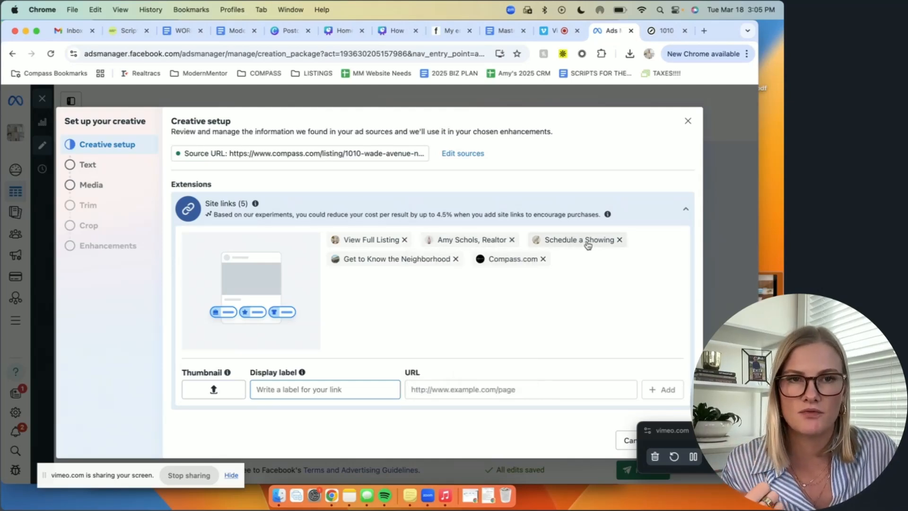
{"action": "mouse_move", "coordinate": [588, 244]}
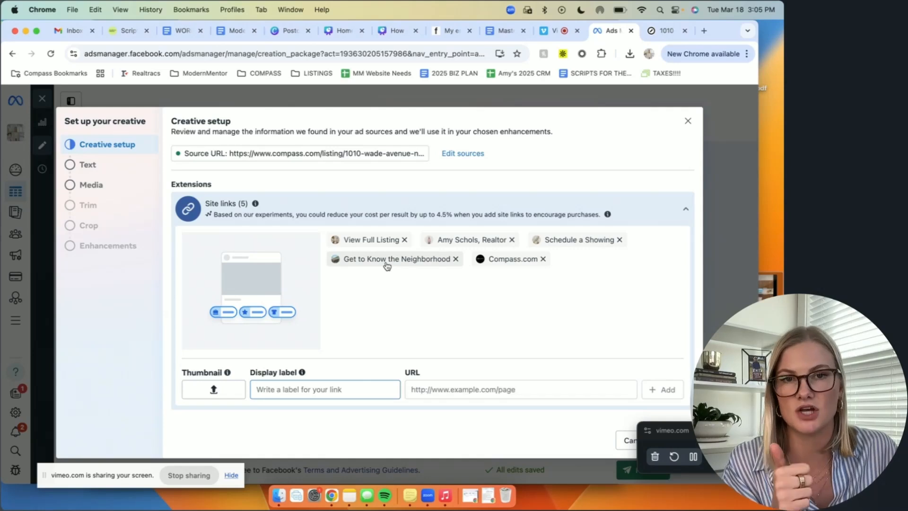
{"action": "mouse_move", "coordinate": [387, 266]}
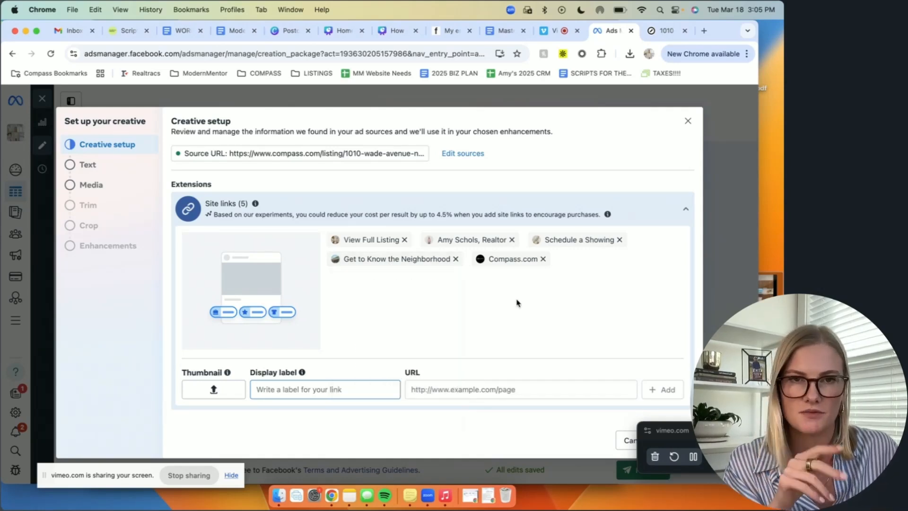
{"action": "mouse_move", "coordinate": [517, 263]}
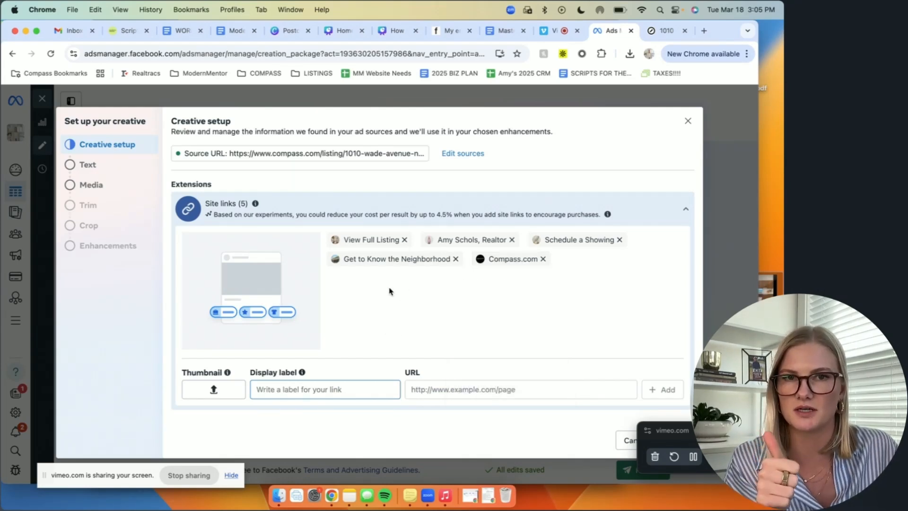
Step: In the creative's text settings, leave the primary text and headline empty and set the call to action to Learn more
{"action": "left_click", "coordinate": [88, 166]}
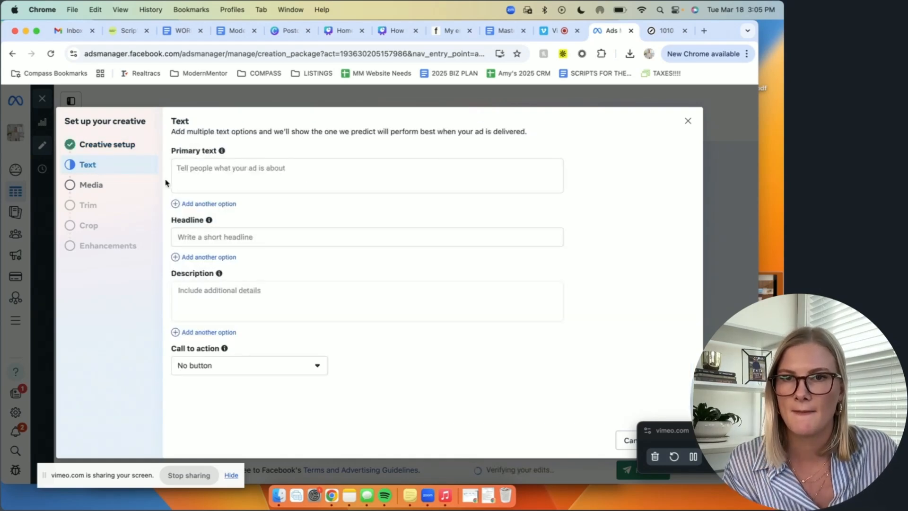
{"action": "left_click", "coordinate": [184, 242]}
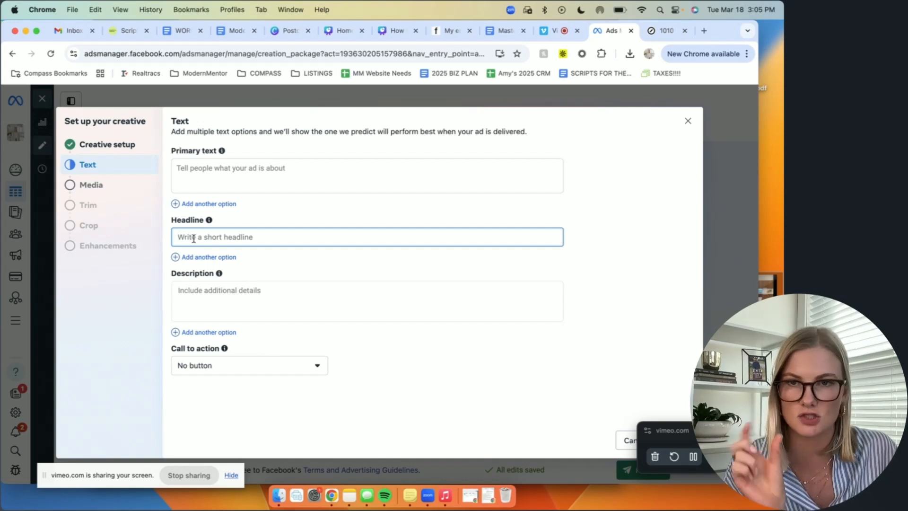
{"action": "left_click", "coordinate": [213, 170]}
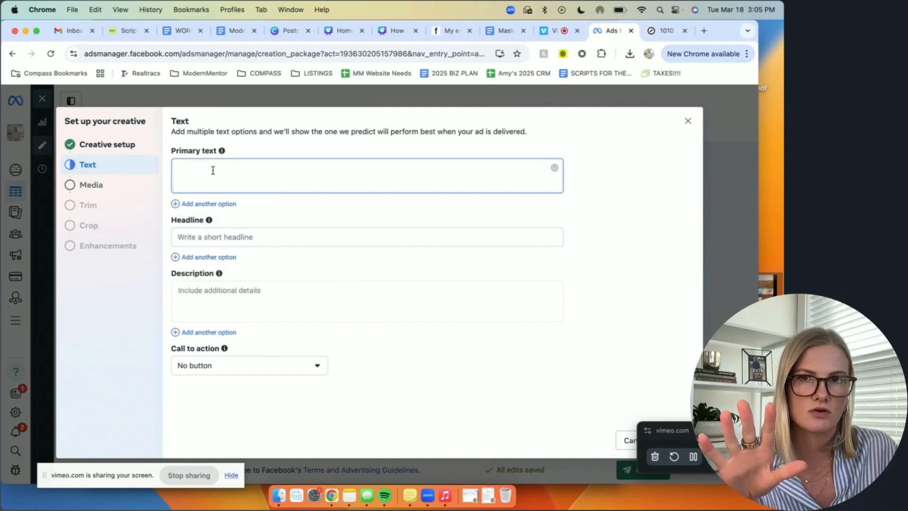
{"action": "left_click", "coordinate": [222, 151]}
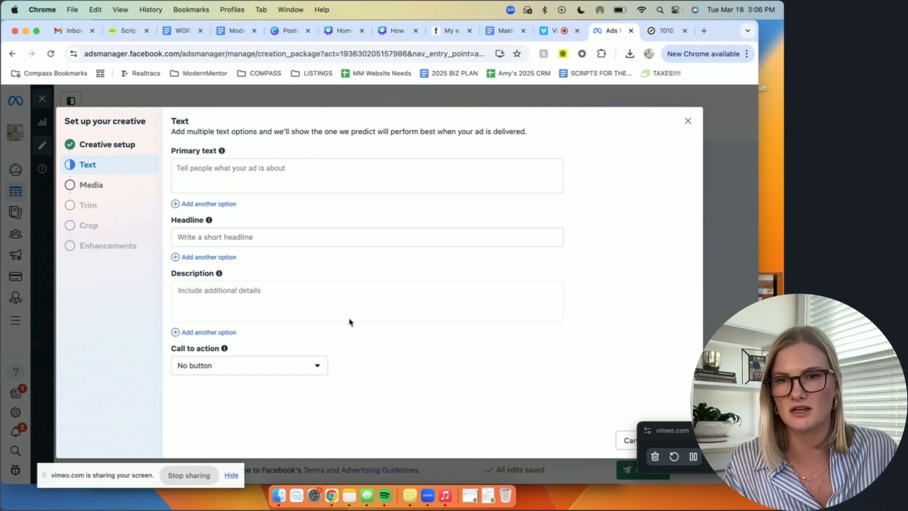
{"action": "left_click", "coordinate": [245, 371]}
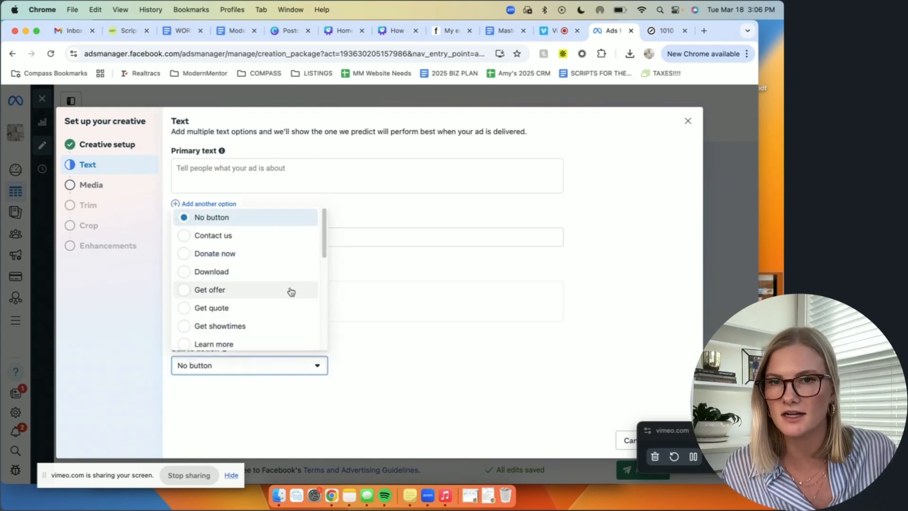
{"action": "scroll", "coordinate": [291, 292], "scroll_direction": "down", "scroll_amount": 5}
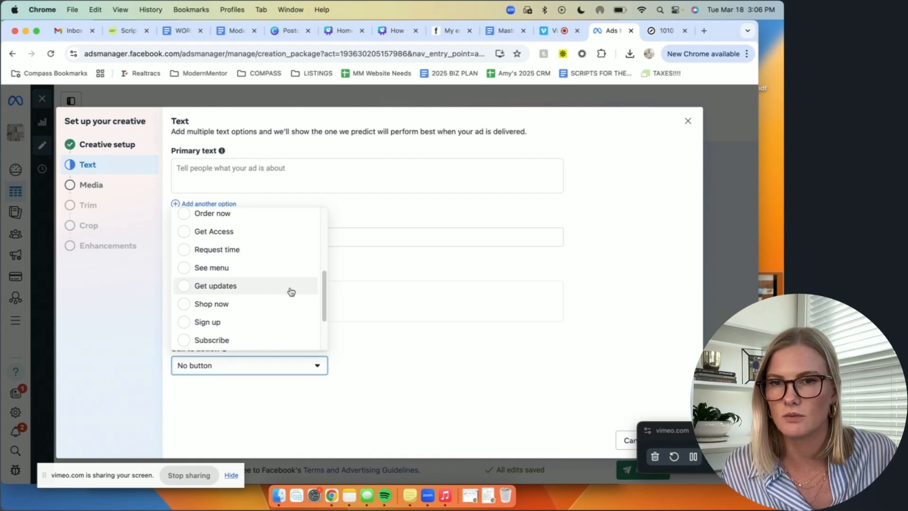
{"action": "scroll", "coordinate": [291, 292], "scroll_direction": "up", "scroll_amount": 5}
{"action": "left_click", "coordinate": [280, 339]}
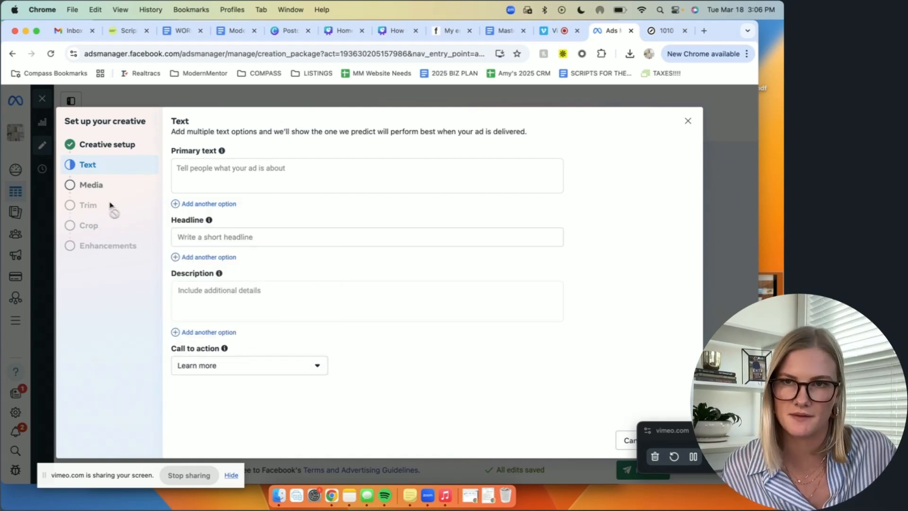
Step: Upload the video *Meta Ad Creative.mov as the ad's media and keep its full length without trimming
{"action": "left_click", "coordinate": [99, 190]}
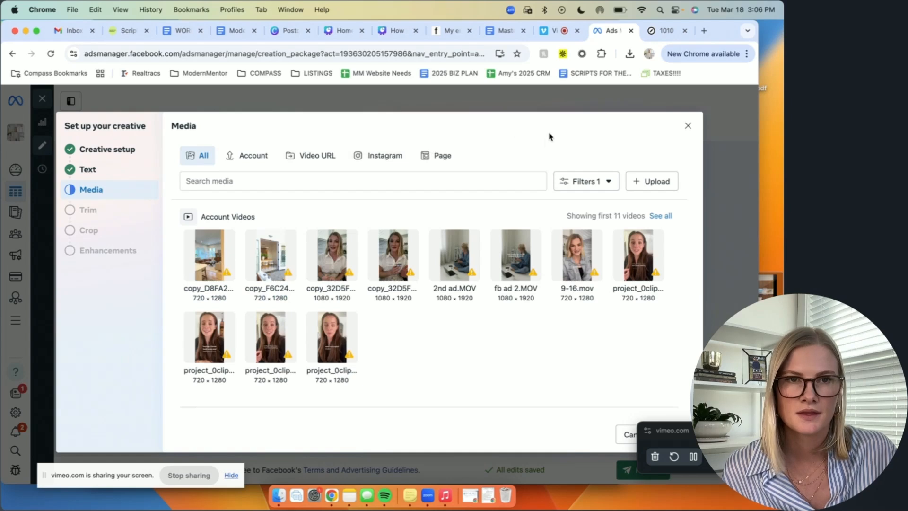
{"action": "left_click", "coordinate": [658, 182]}
{"action": "left_click", "coordinate": [641, 468]}
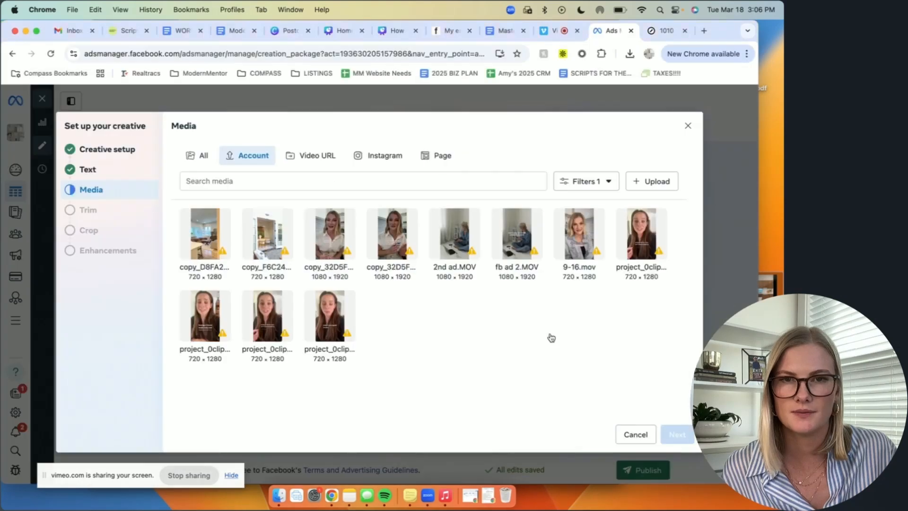
{"action": "left_click", "coordinate": [201, 255]}
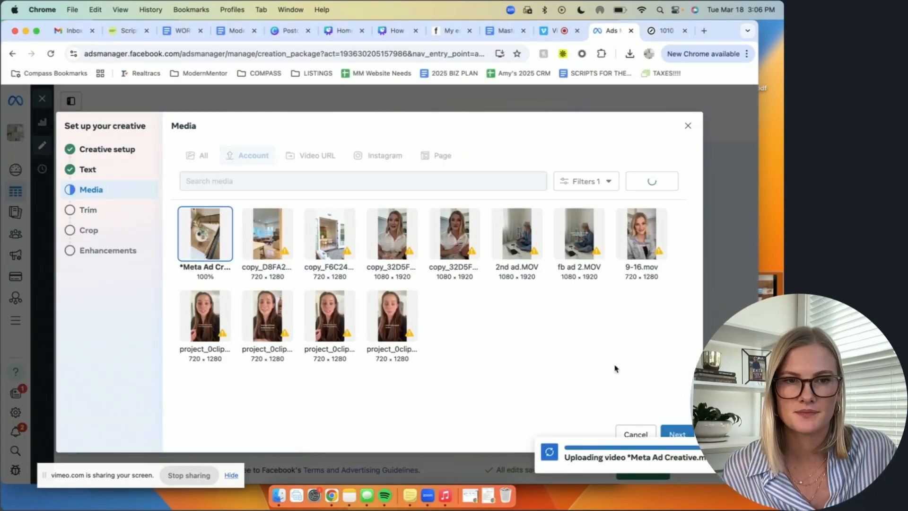
{"action": "left_click", "coordinate": [679, 432]}
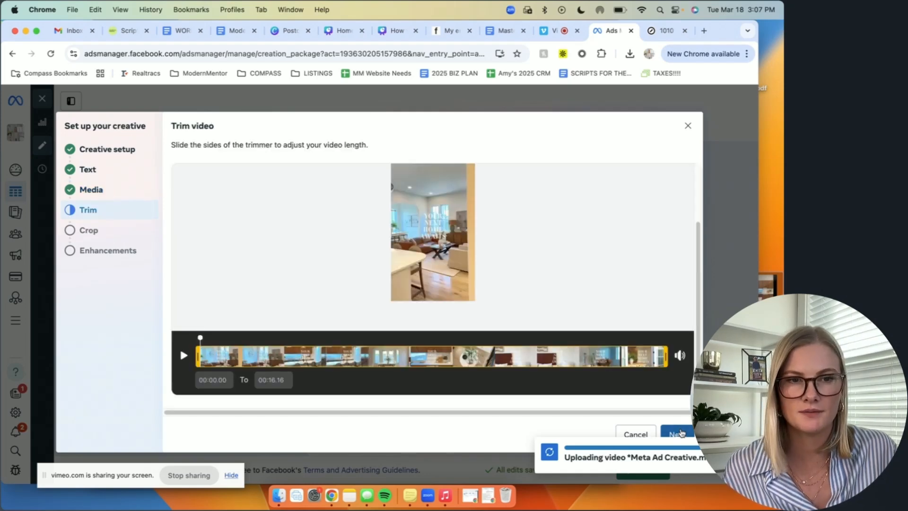
{"action": "left_click", "coordinate": [680, 432]}
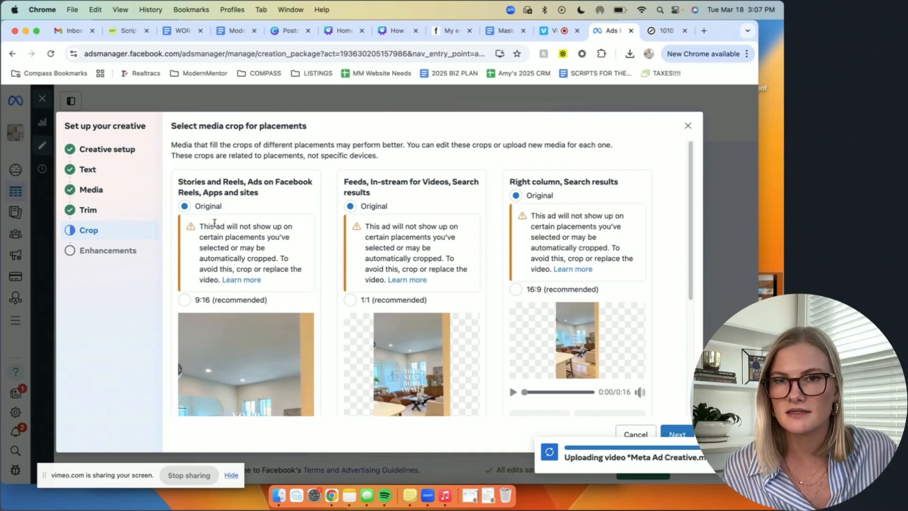
Step: Keep the original crop for Stories and Reels, and set the Feeds crop to 1:1 and the Right column crop to 16:9
{"action": "scroll", "coordinate": [303, 279], "scroll_direction": "down", "scroll_amount": 3}
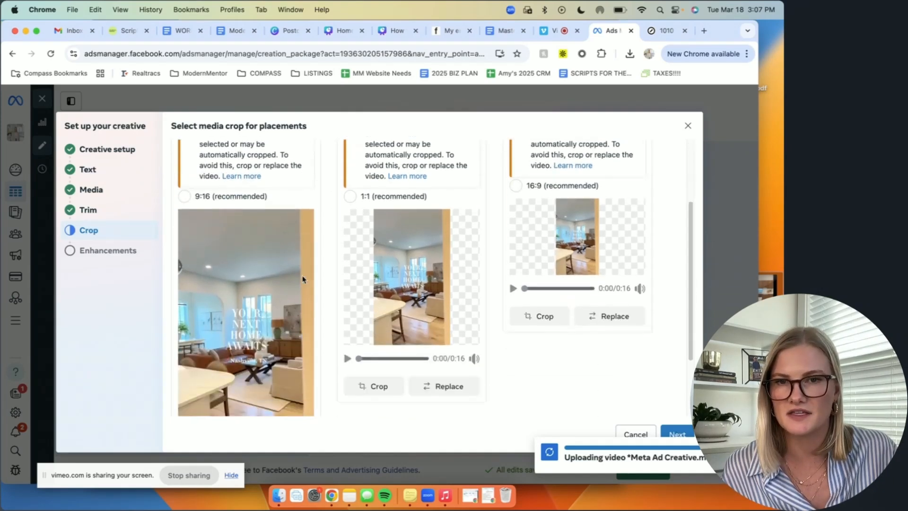
{"action": "scroll", "coordinate": [303, 279], "scroll_direction": "up", "scroll_amount": 3}
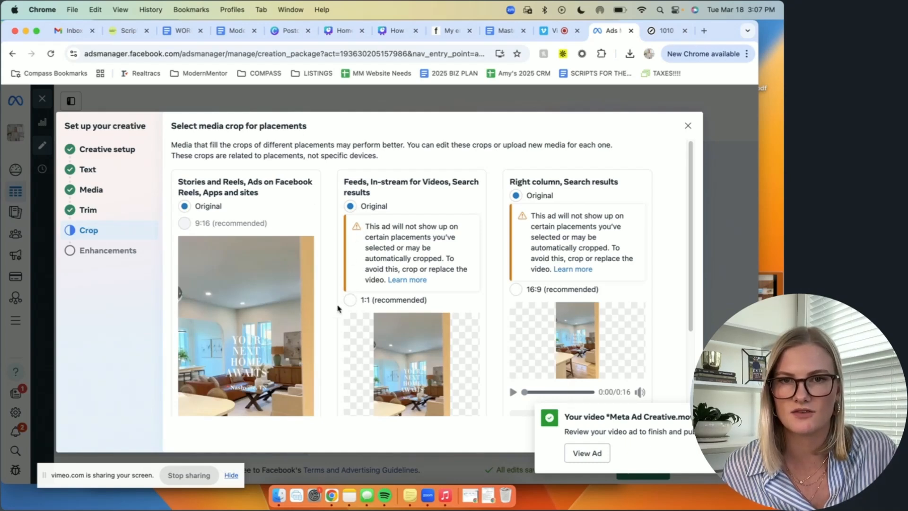
{"action": "left_click", "coordinate": [350, 300]}
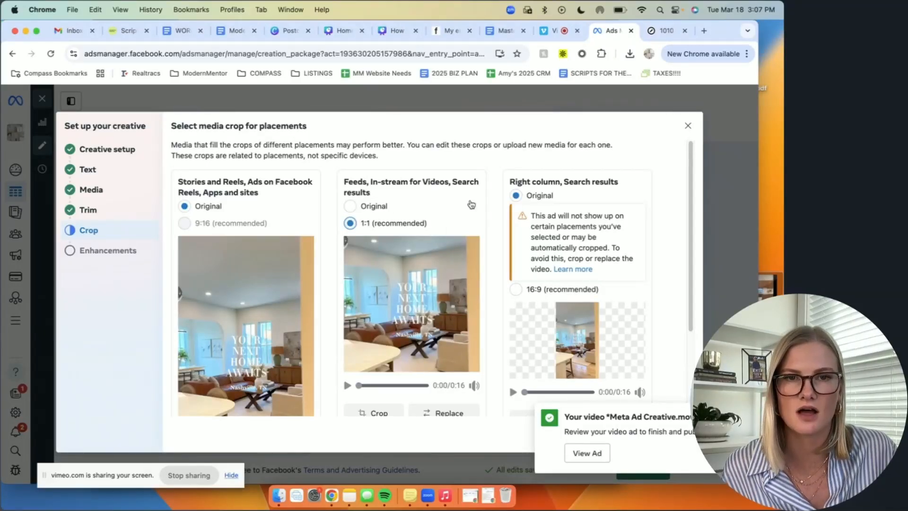
{"action": "left_click", "coordinate": [516, 289]}
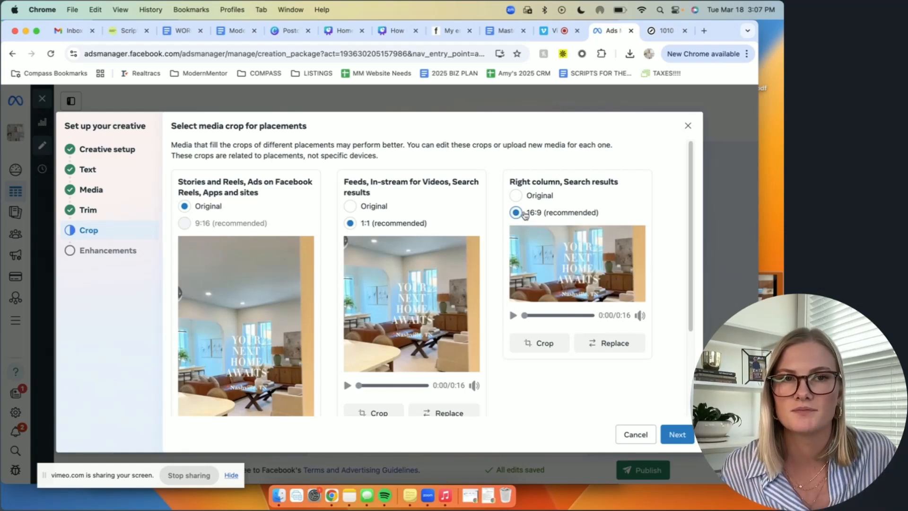
{"action": "scroll", "coordinate": [487, 299], "scroll_direction": "down", "scroll_amount": 5}
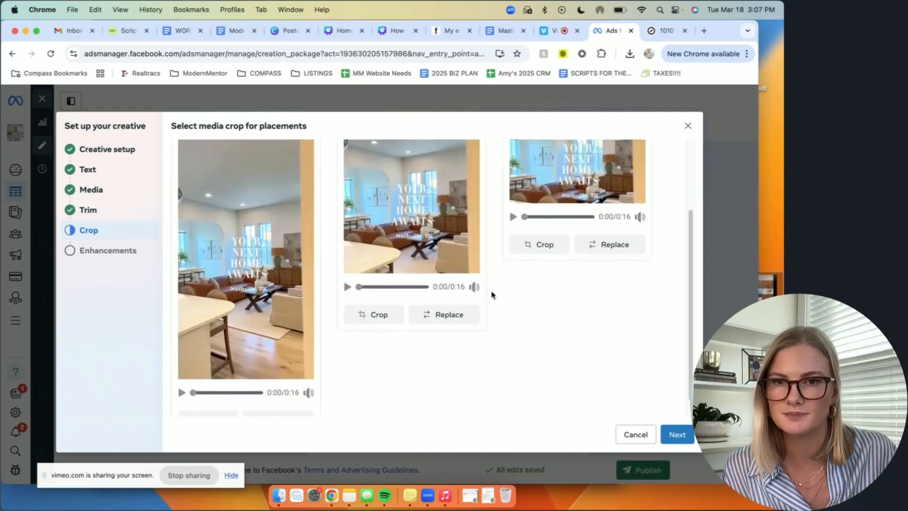
{"action": "left_click", "coordinate": [663, 428]}
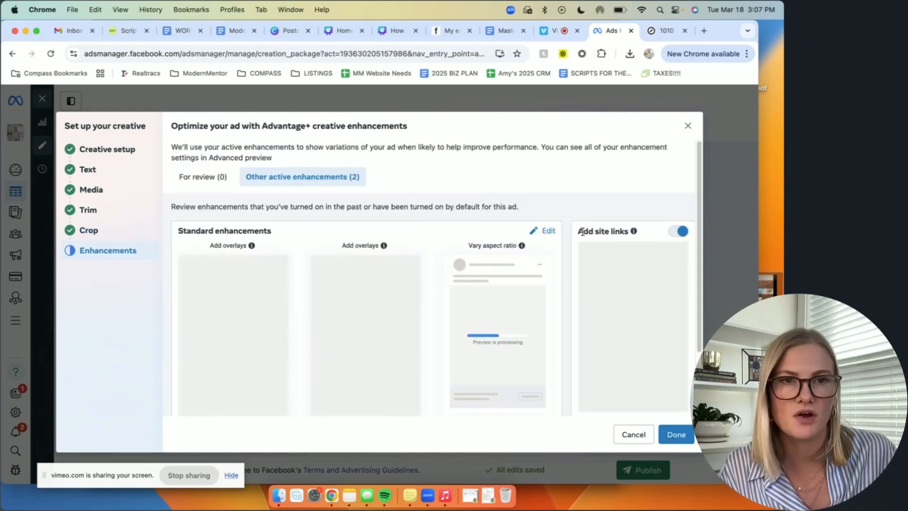
Step: Keep the active Advantage+ creative enhancements, including site links, and finish the creative setup
{"action": "scroll", "coordinate": [563, 292], "scroll_direction": "down", "scroll_amount": 2}
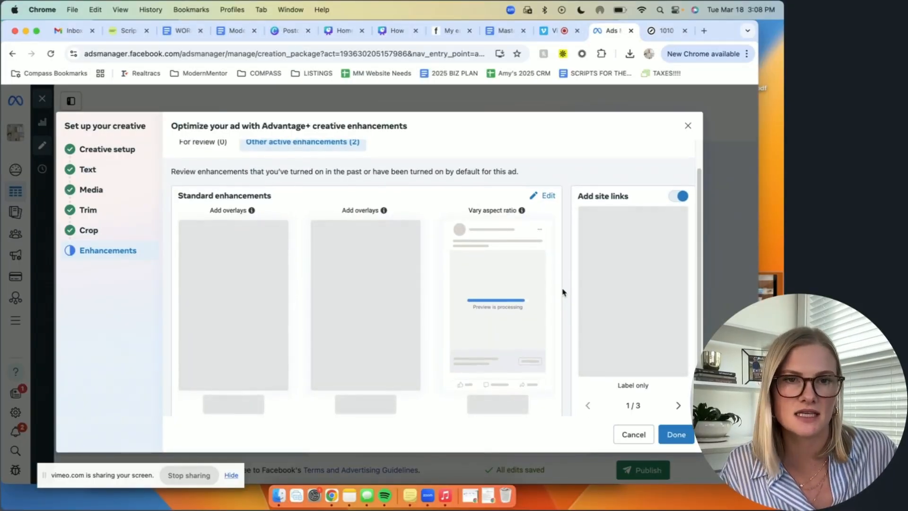
{"action": "scroll", "coordinate": [563, 292], "scroll_direction": "down", "scroll_amount": 2}
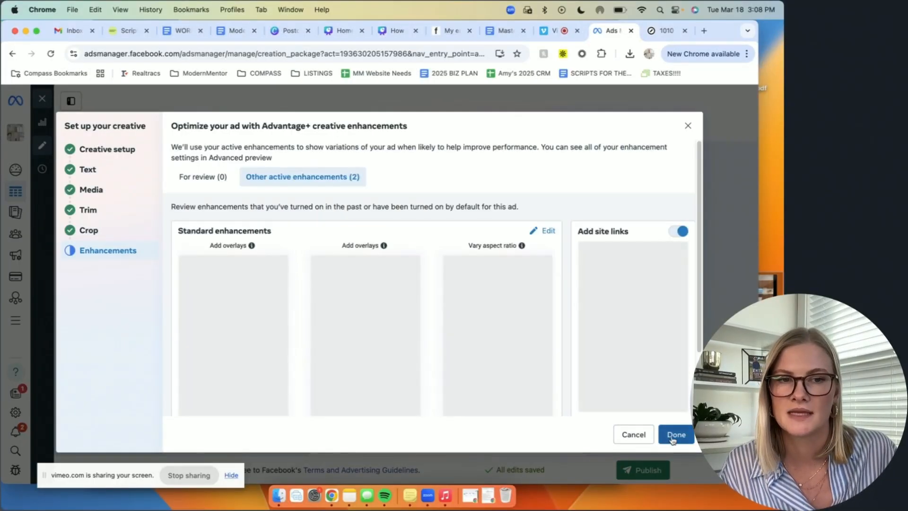
{"action": "left_click", "coordinate": [676, 434]}
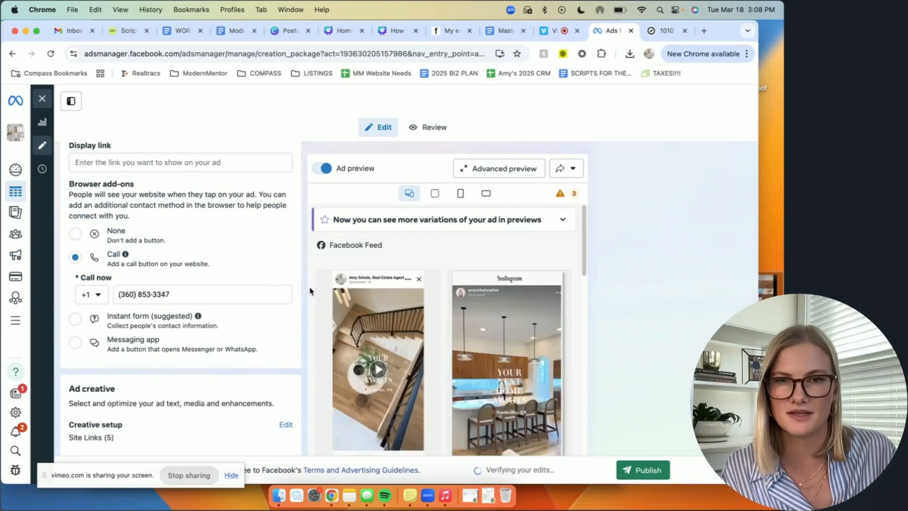
Step: Review the video ad's feed previews, the ad set targeting and the campaign settings before publishing
{"action": "scroll", "coordinate": [438, 340], "scroll_direction": "down", "scroll_amount": 1}
{"action": "scroll", "coordinate": [438, 341], "scroll_direction": "down", "scroll_amount": 5}
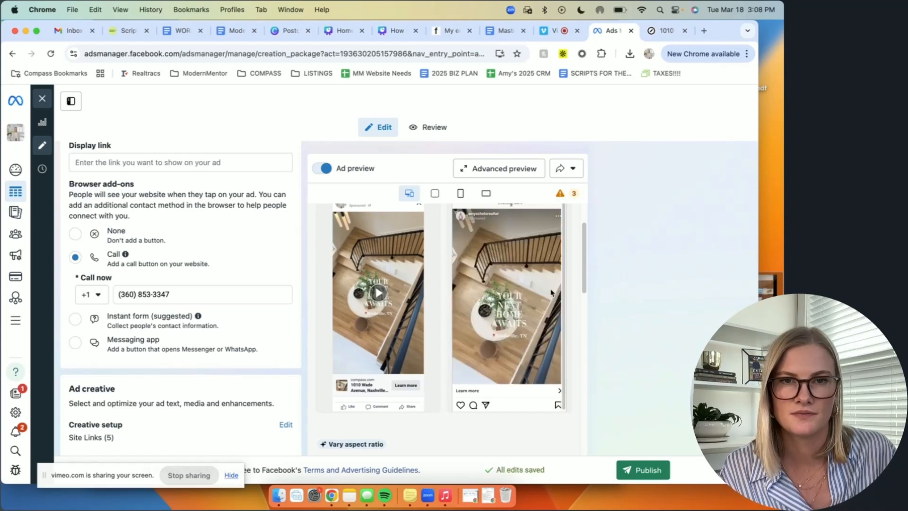
{"action": "scroll", "coordinate": [214, 281], "scroll_direction": "down", "scroll_amount": 20}
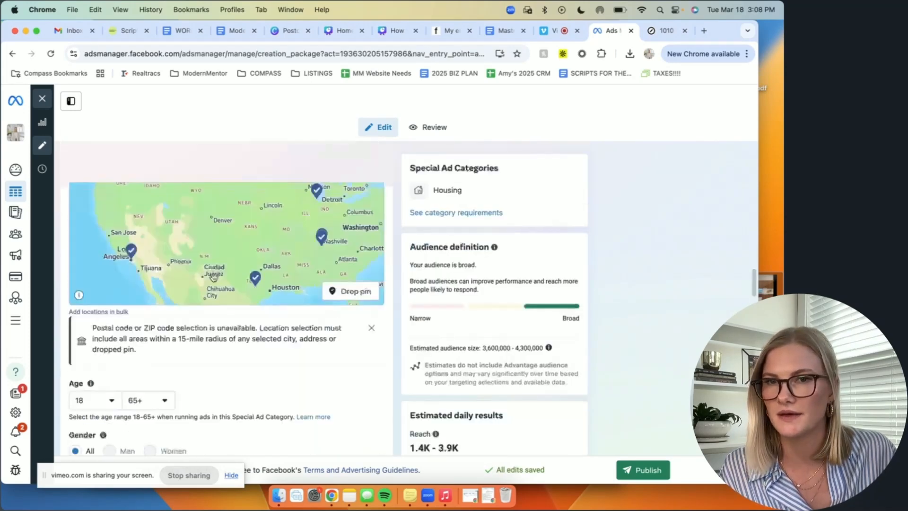
{"action": "scroll", "coordinate": [214, 281], "scroll_direction": "up", "scroll_amount": 20}
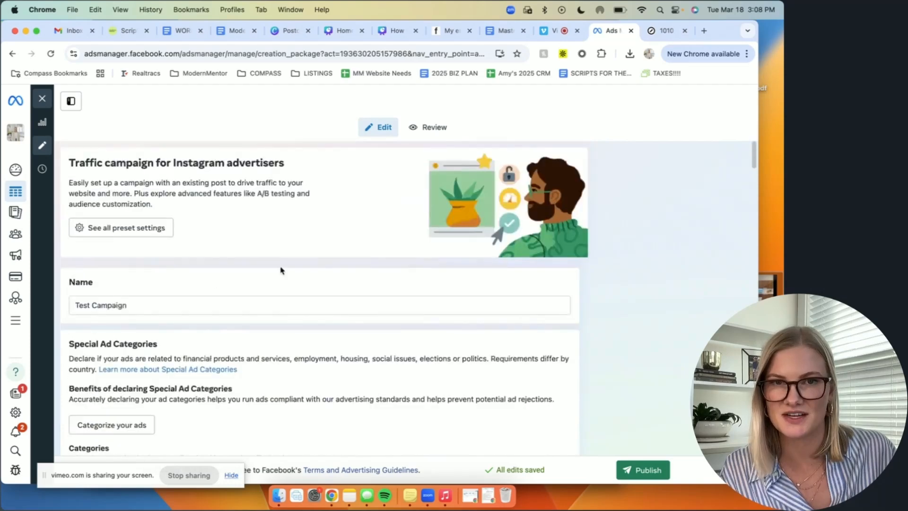
Step: Review the campaign name, special ad category, A/B test, conversion location, budget and schedule settings
{"action": "scroll", "coordinate": [271, 325], "scroll_direction": "down", "scroll_amount": 4}
{"action": "scroll", "coordinate": [216, 272], "scroll_direction": "up", "scroll_amount": 2}
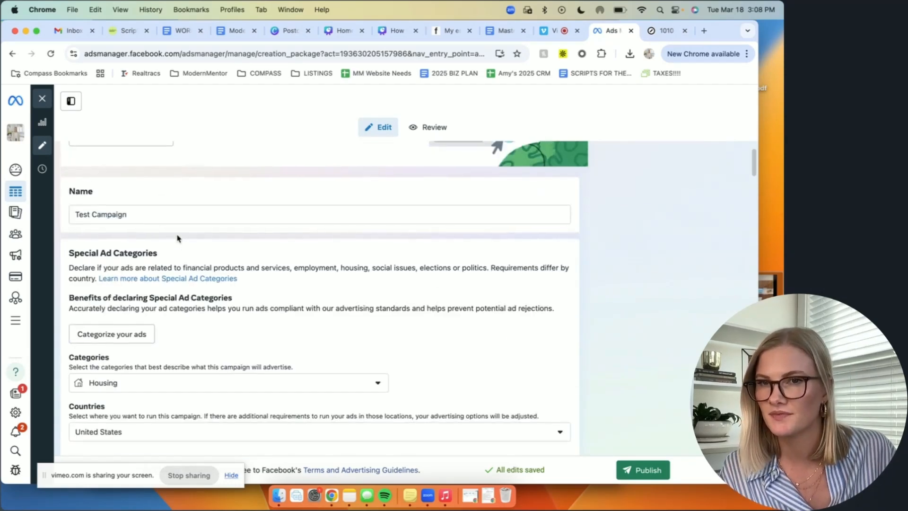
{"action": "scroll", "coordinate": [324, 319], "scroll_direction": "down", "scroll_amount": 3}
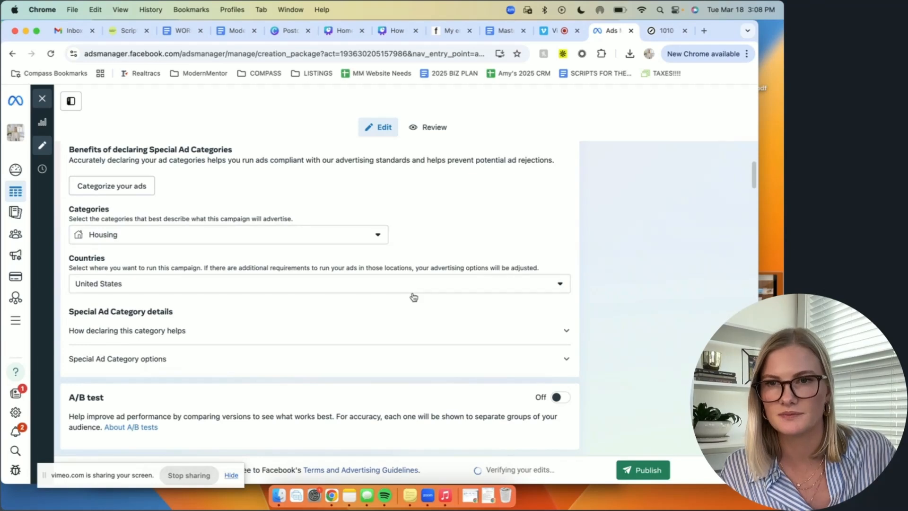
{"action": "scroll", "coordinate": [412, 296], "scroll_direction": "down", "scroll_amount": 2}
{"action": "scroll", "coordinate": [412, 296], "scroll_direction": "down", "scroll_amount": 3}
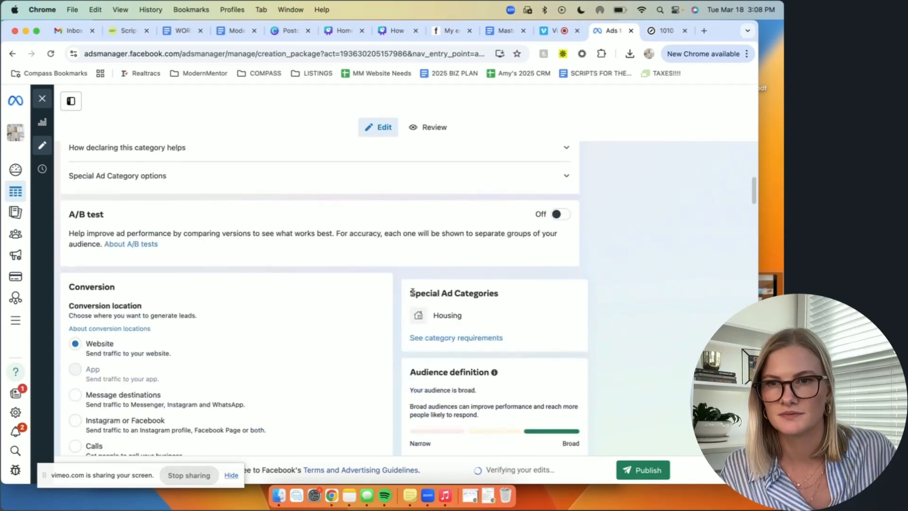
{"action": "scroll", "coordinate": [412, 296], "scroll_direction": "down", "scroll_amount": 1}
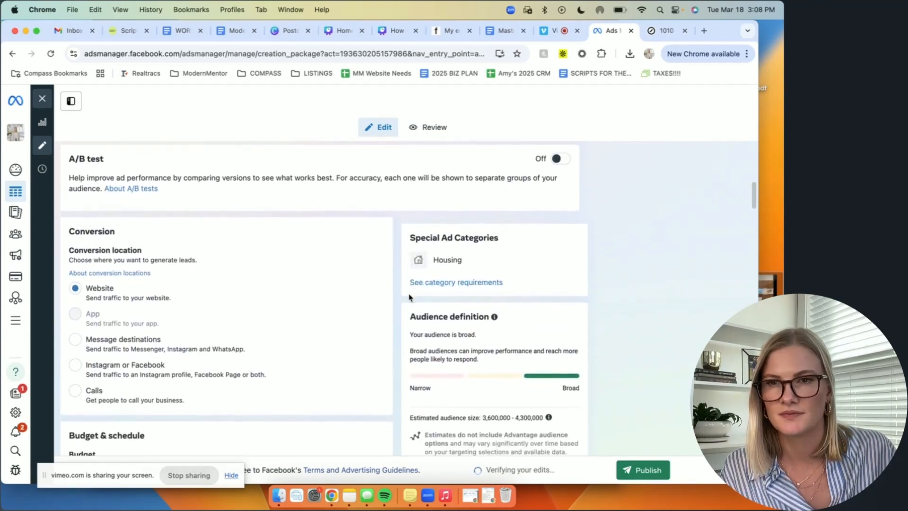
{"action": "scroll", "coordinate": [299, 294], "scroll_direction": "down", "scroll_amount": 4}
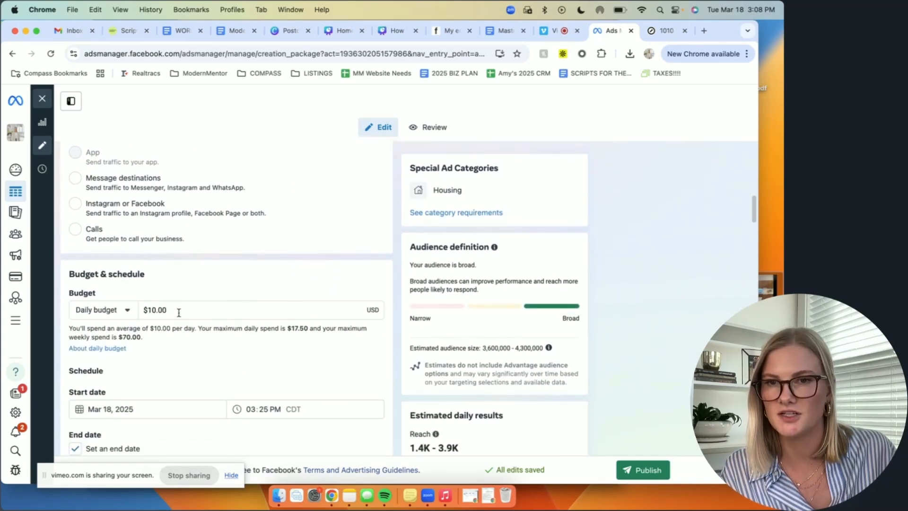
{"action": "scroll", "coordinate": [285, 348], "scroll_direction": "down", "scroll_amount": 3}
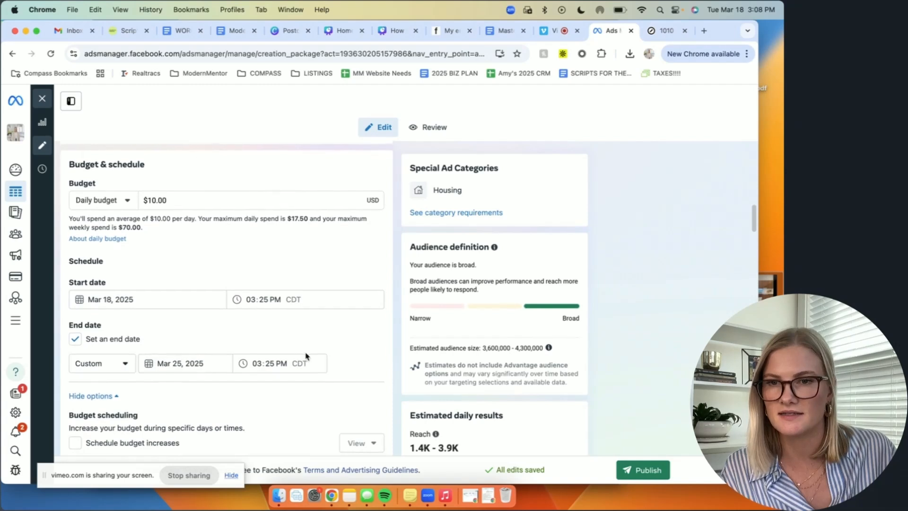
{"action": "scroll", "coordinate": [307, 354], "scroll_direction": "down", "scroll_amount": 2}
{"action": "scroll", "coordinate": [305, 355], "scroll_direction": "down", "scroll_amount": 5}
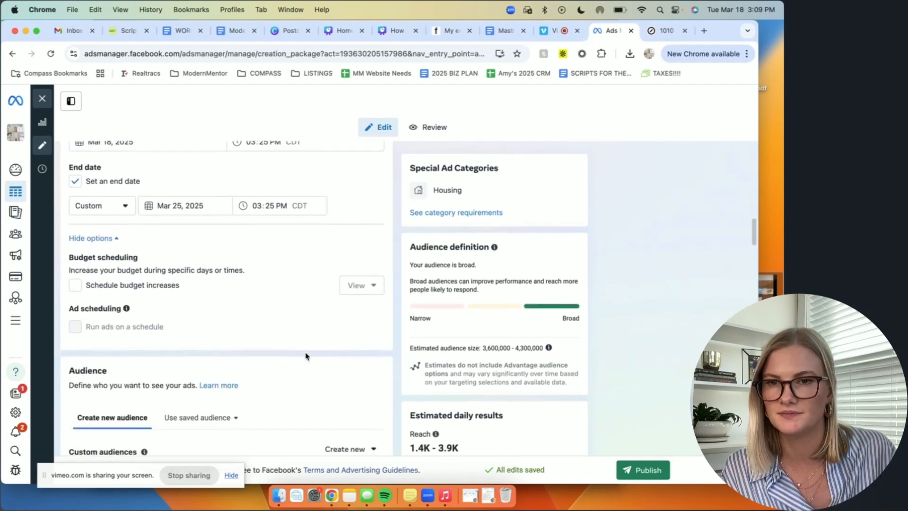
Step: Review the ad set's audience locations, age and gender, detailed targeting interests and ad placements
{"action": "scroll", "coordinate": [305, 352], "scroll_direction": "down", "scroll_amount": 5}
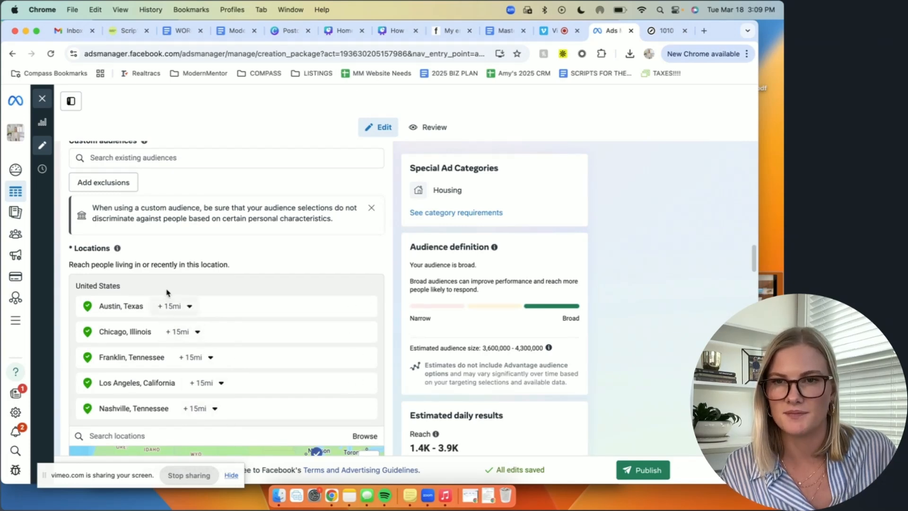
{"action": "scroll", "coordinate": [258, 333], "scroll_direction": "down", "scroll_amount": 5}
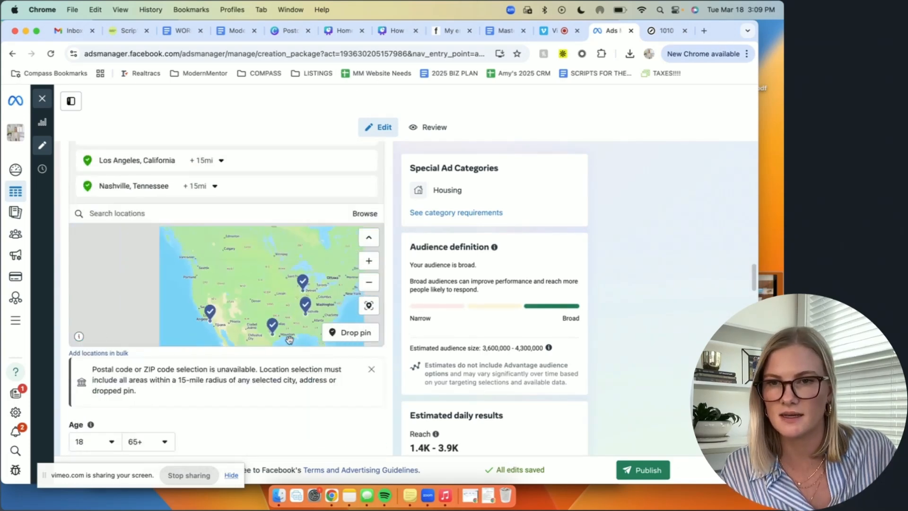
{"action": "scroll", "coordinate": [314, 368], "scroll_direction": "down", "scroll_amount": 5}
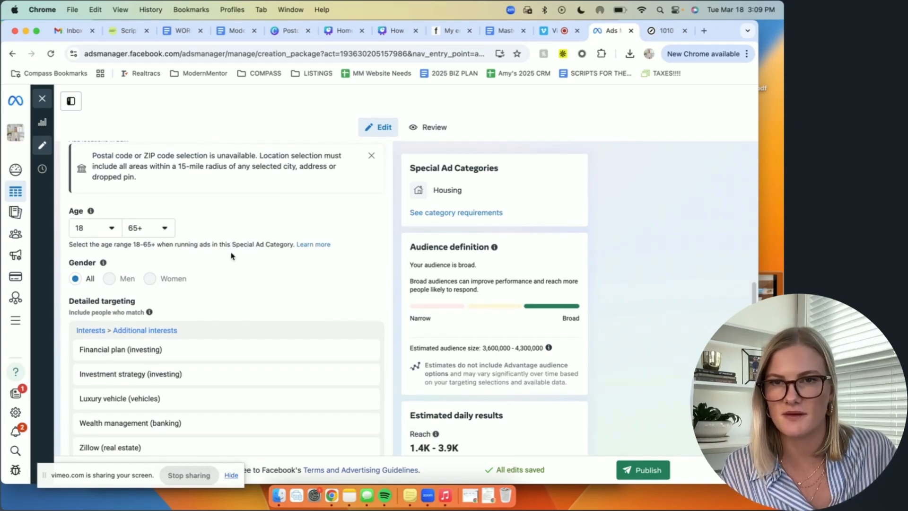
{"action": "scroll", "coordinate": [331, 271], "scroll_direction": "down", "scroll_amount": 3}
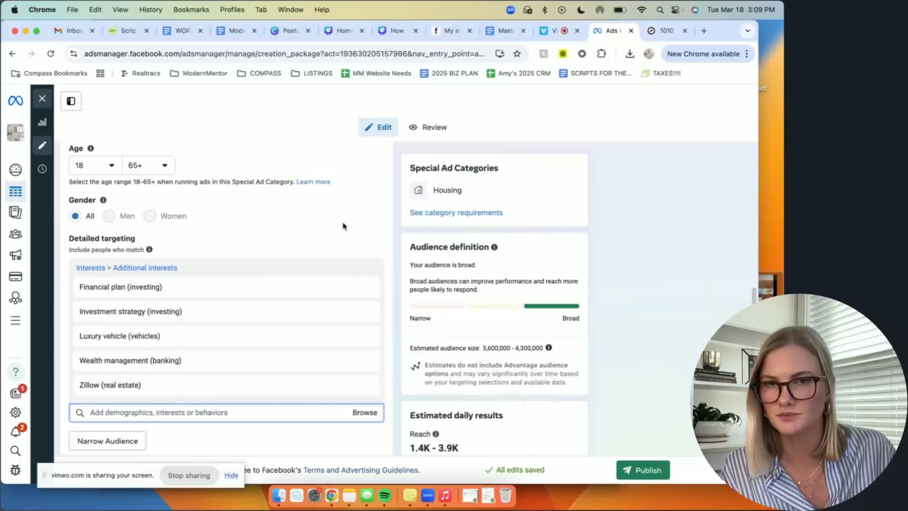
{"action": "scroll", "coordinate": [390, 241], "scroll_direction": "down", "scroll_amount": 5}
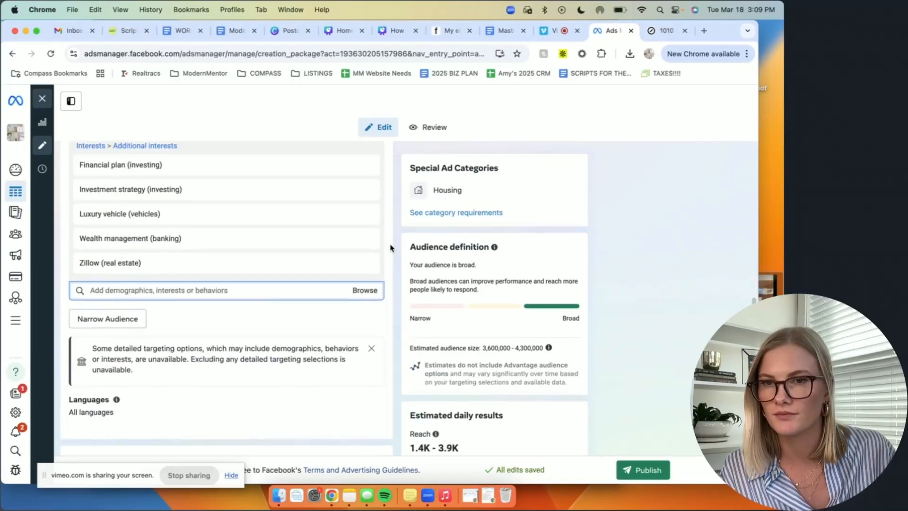
{"action": "scroll", "coordinate": [390, 248], "scroll_direction": "down", "scroll_amount": 5}
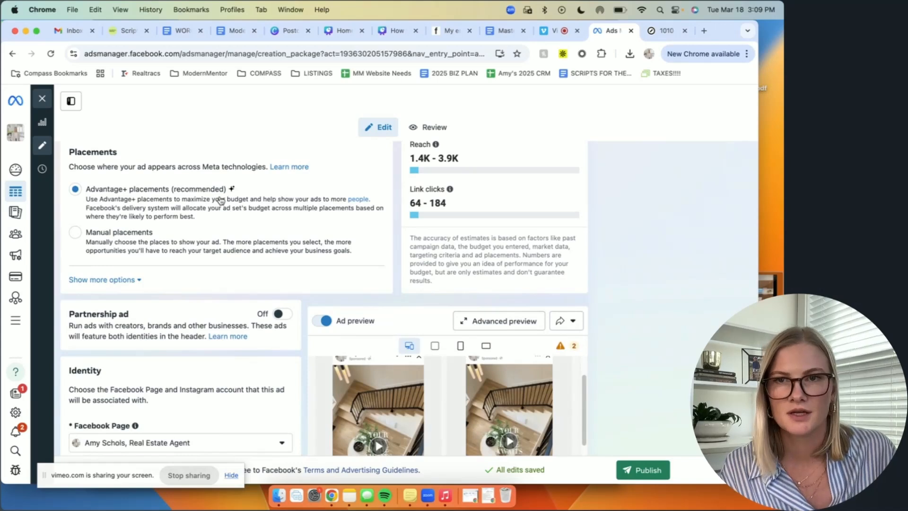
{"action": "scroll", "coordinate": [120, 248], "scroll_direction": "up", "scroll_amount": 1}
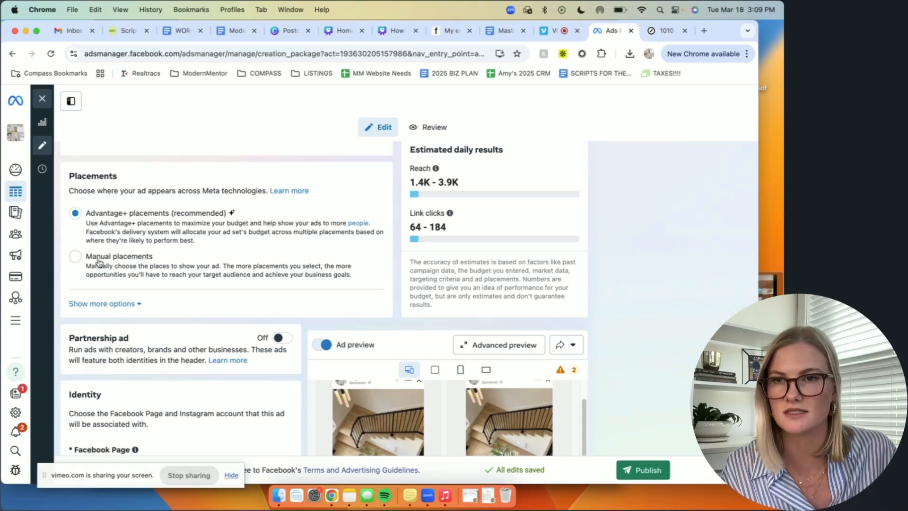
{"action": "scroll", "coordinate": [304, 285], "scroll_direction": "down", "scroll_amount": 5}
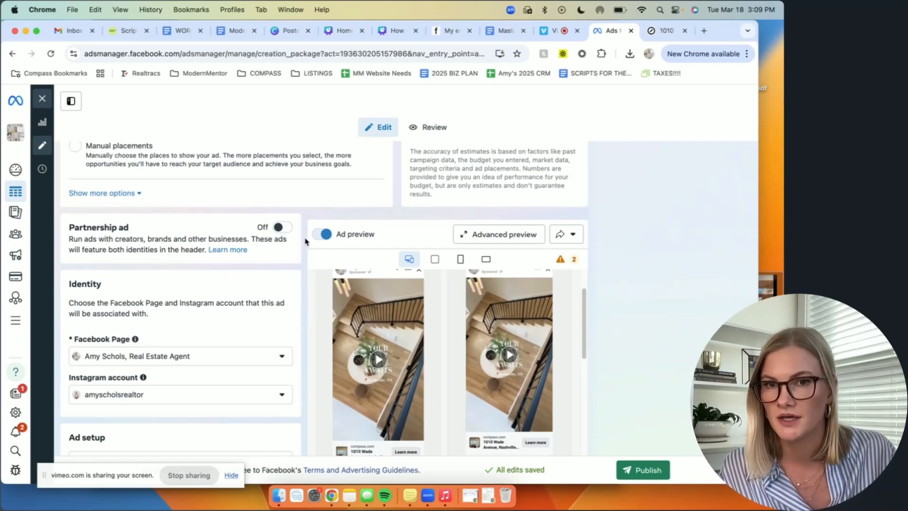
Step: Review the ad's identity, format, destination URL, call add-on and media placements beside the ad preview
{"action": "scroll", "coordinate": [305, 241], "scroll_direction": "down", "scroll_amount": 1}
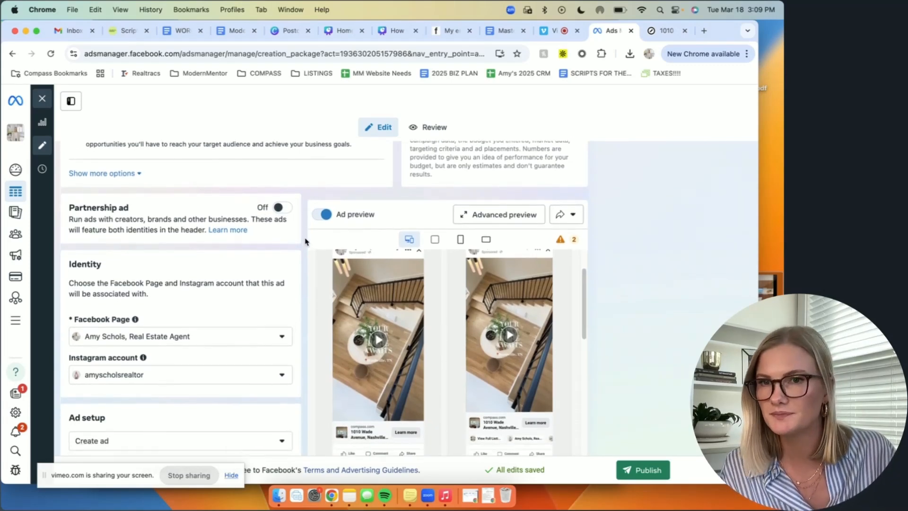
{"action": "scroll", "coordinate": [305, 242], "scroll_direction": "down", "scroll_amount": 3}
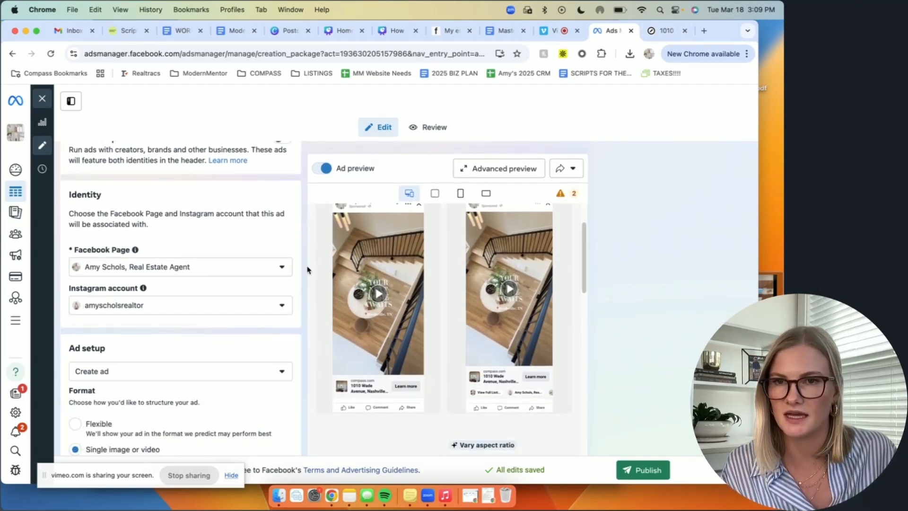
{"action": "scroll", "coordinate": [308, 266], "scroll_direction": "down", "scroll_amount": 1}
{"action": "scroll", "coordinate": [261, 286], "scroll_direction": "down", "scroll_amount": 2}
{"action": "scroll", "coordinate": [259, 288], "scroll_direction": "down", "scroll_amount": 8}
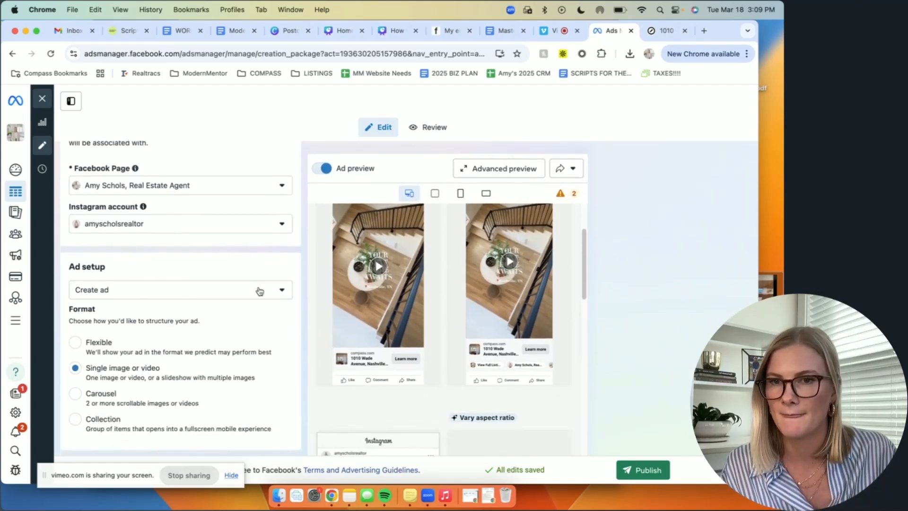
{"action": "scroll", "coordinate": [227, 271], "scroll_direction": "down", "scroll_amount": 7}
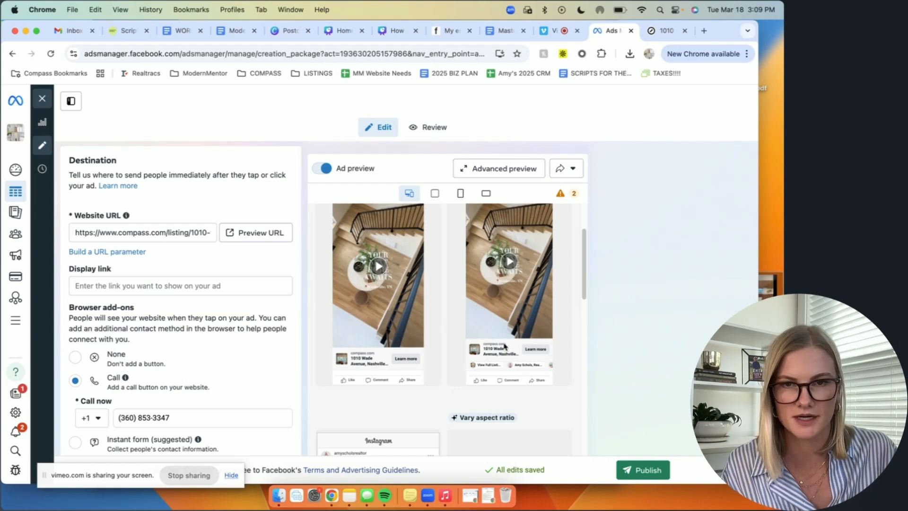
{"action": "scroll", "coordinate": [284, 318], "scroll_direction": "down", "scroll_amount": 3}
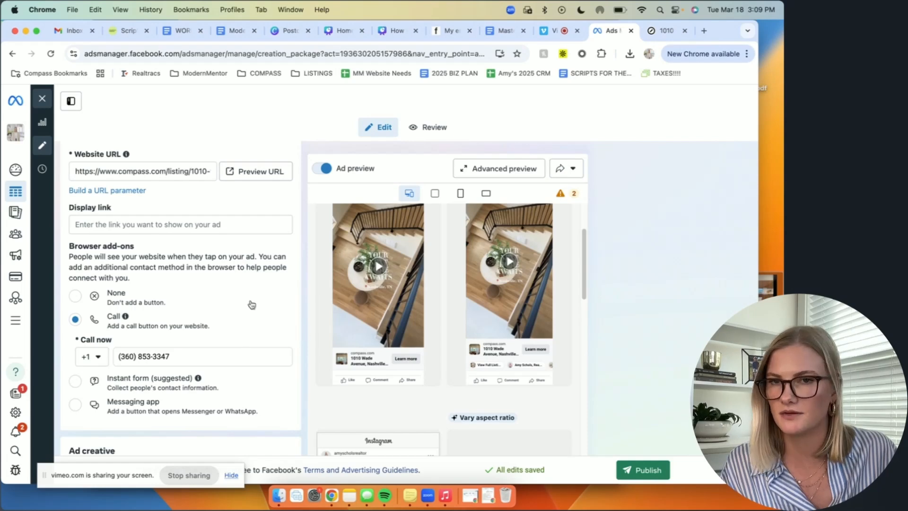
{"action": "scroll", "coordinate": [241, 295], "scroll_direction": "down", "scroll_amount": 5}
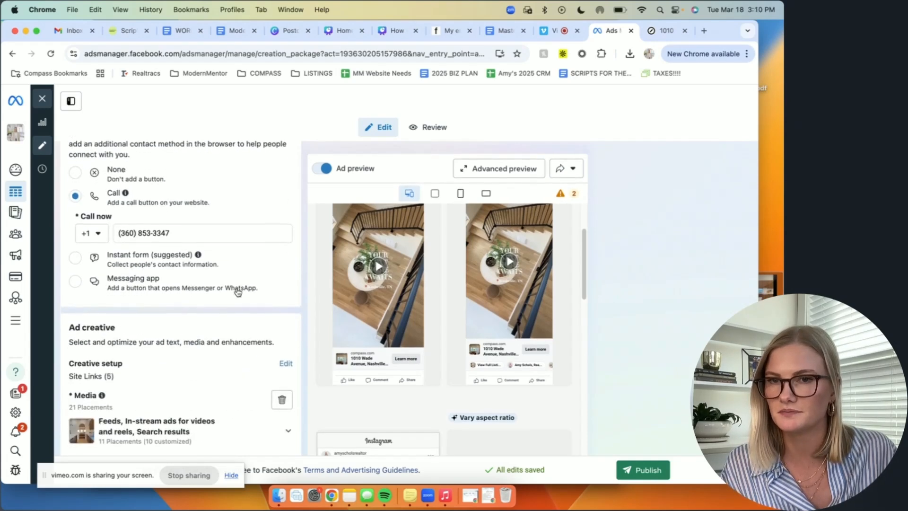
{"action": "scroll", "coordinate": [237, 292], "scroll_direction": "down", "scroll_amount": 3}
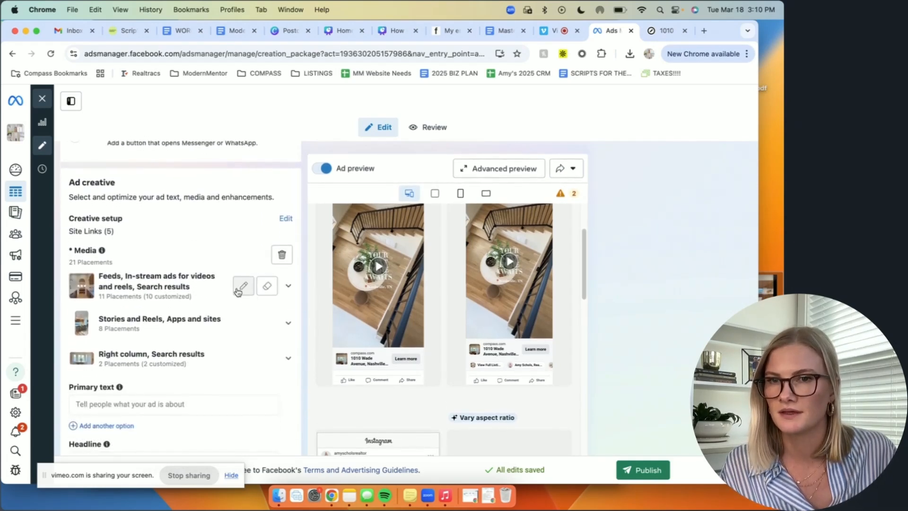
Step: Enter "primary" as the ad's primary text and "headline" as its headline
{"action": "scroll", "coordinate": [281, 308], "scroll_direction": "down", "scroll_amount": 2}
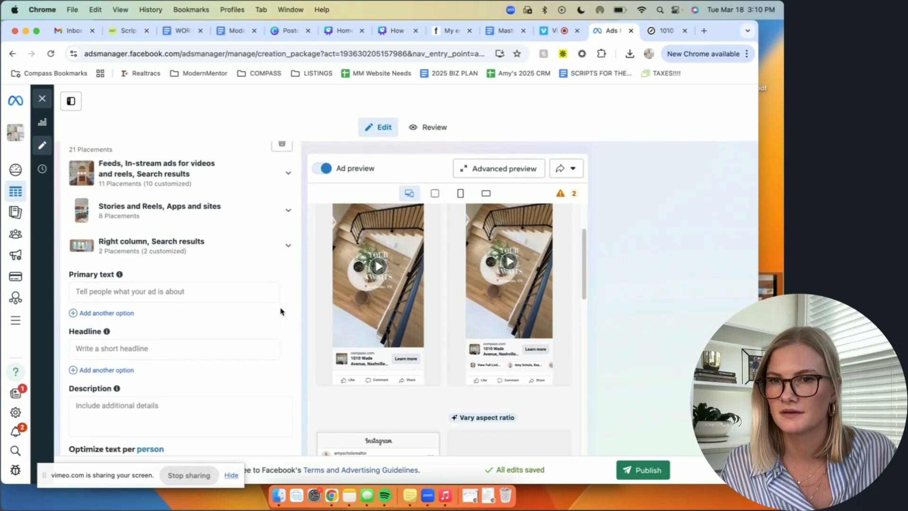
{"action": "left_click", "coordinate": [175, 273]}
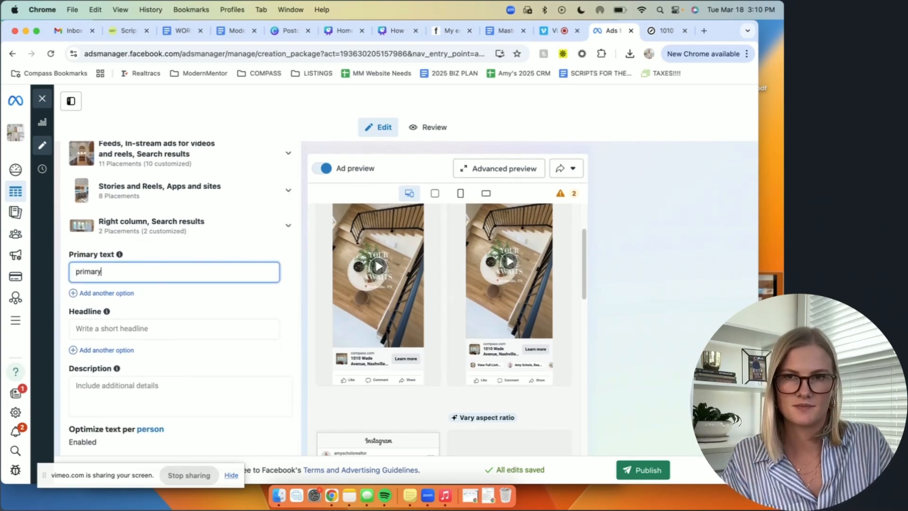
{"action": "left_click", "coordinate": [109, 332]}
{"action": "type", "text": "h"}
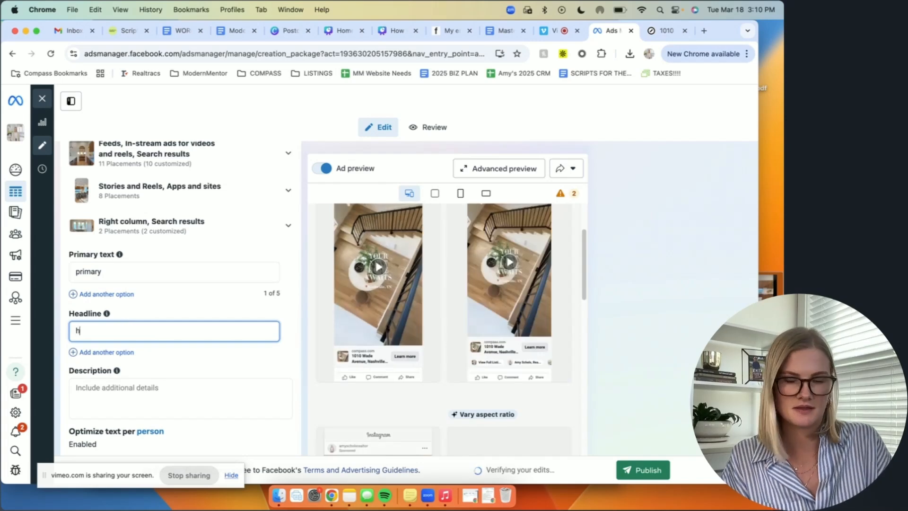
{"action": "type", "text": "eadline"}
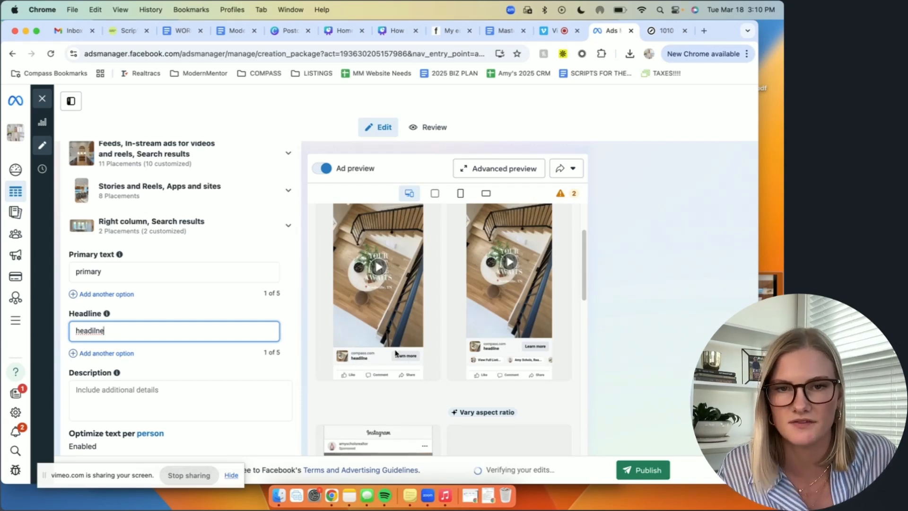
Step: Replace the ad's headline with "View your dream home today"
{"action": "double_click", "coordinate": [186, 329]}
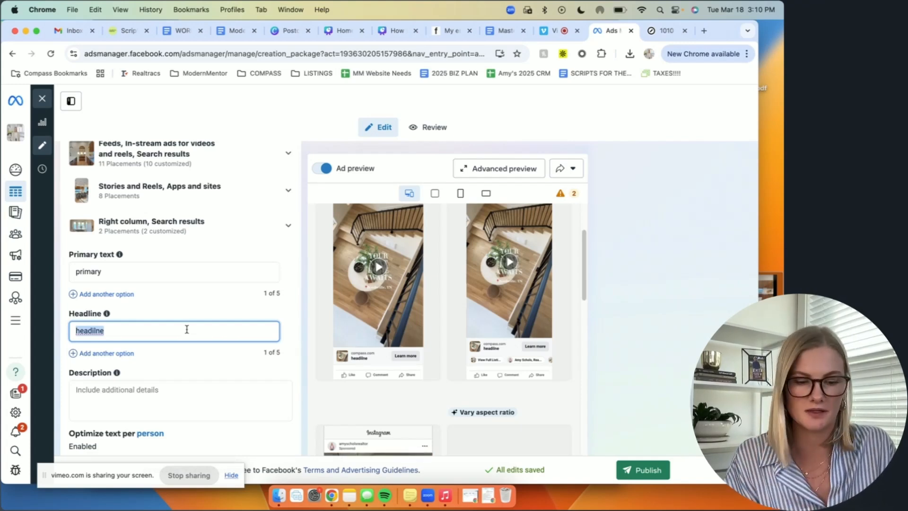
{"action": "type", "text": "Vi"}
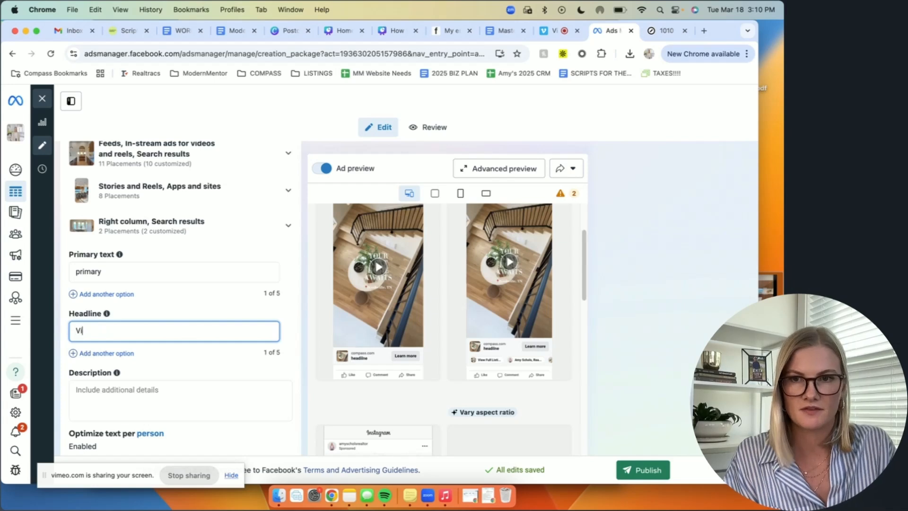
{"action": "type", "text": "ew your drea"}
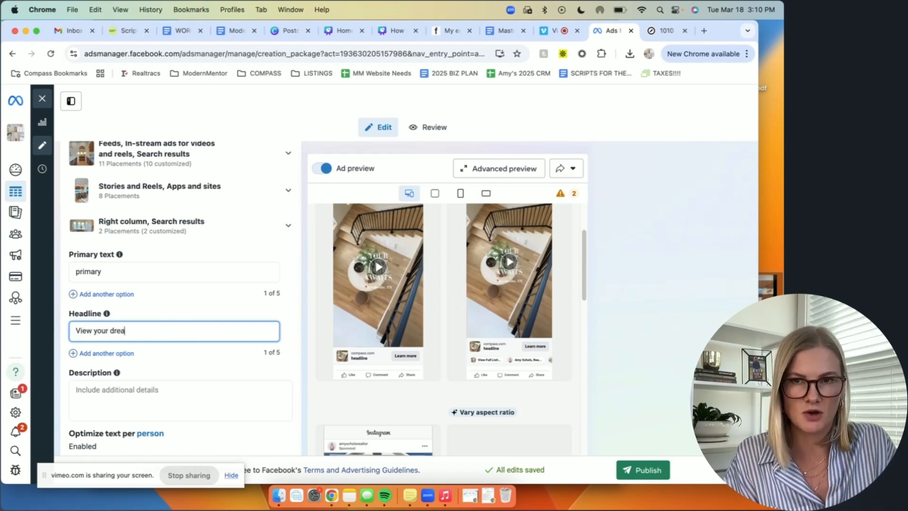
{"action": "type", "text": "m home today"}
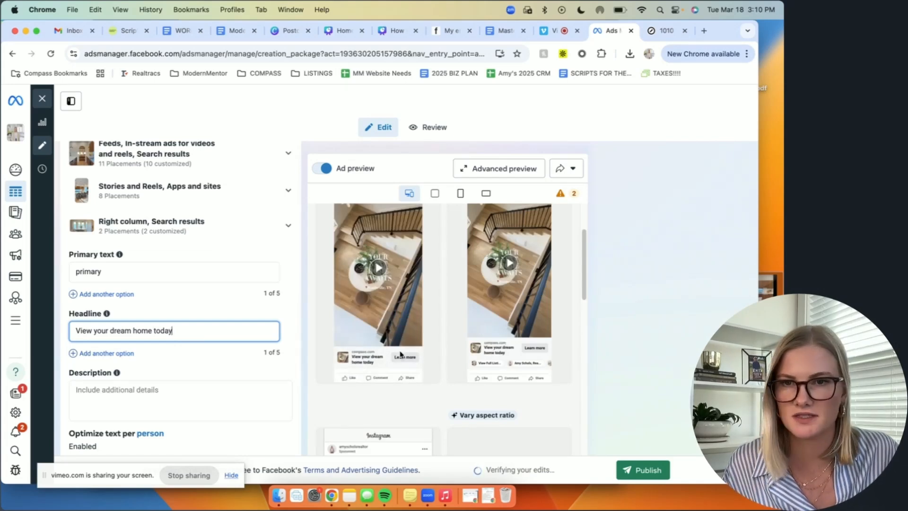
Step: Check the description, call to action and Advantage+ creative settings, and examine the ad previews across the Facebook and Instagram placements
{"action": "scroll", "coordinate": [240, 380], "scroll_direction": "down", "scroll_amount": 3}
{"action": "left_click", "coordinate": [160, 305]}
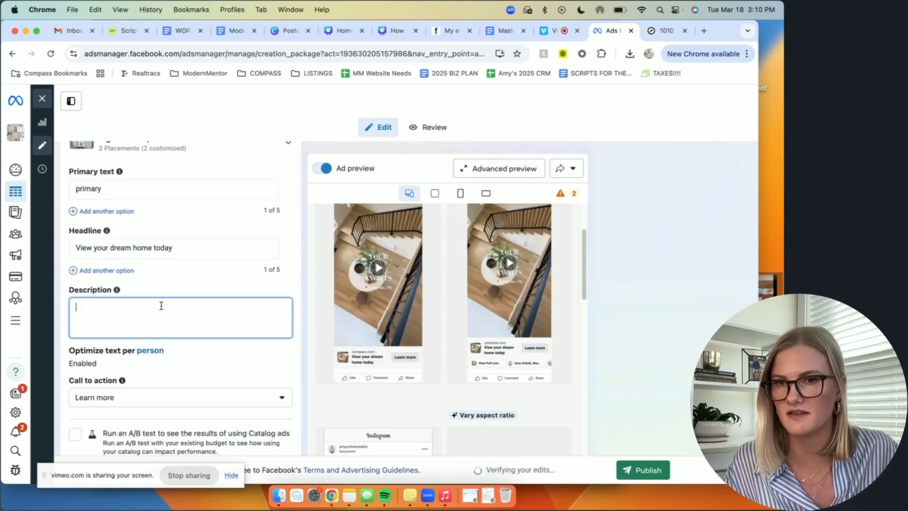
{"action": "scroll", "coordinate": [182, 330], "scroll_direction": "down", "scroll_amount": 4}
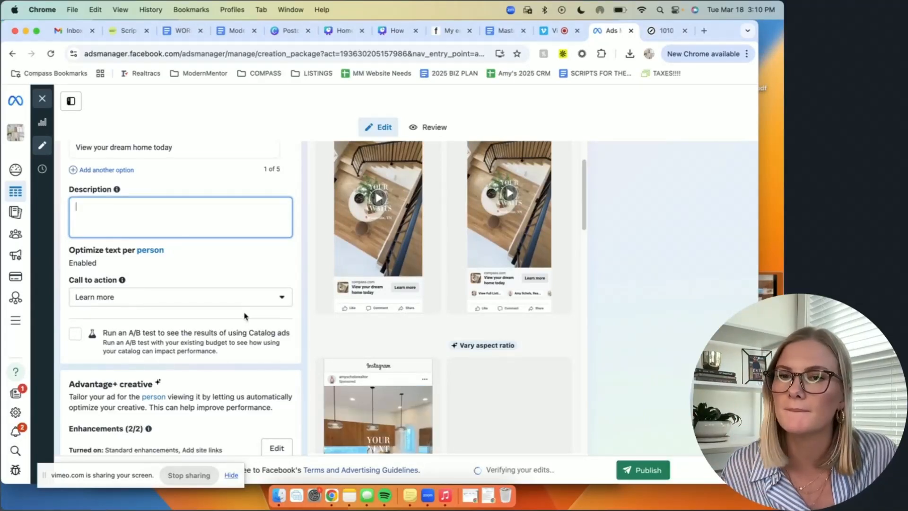
{"action": "scroll", "coordinate": [244, 315], "scroll_direction": "down", "scroll_amount": 1}
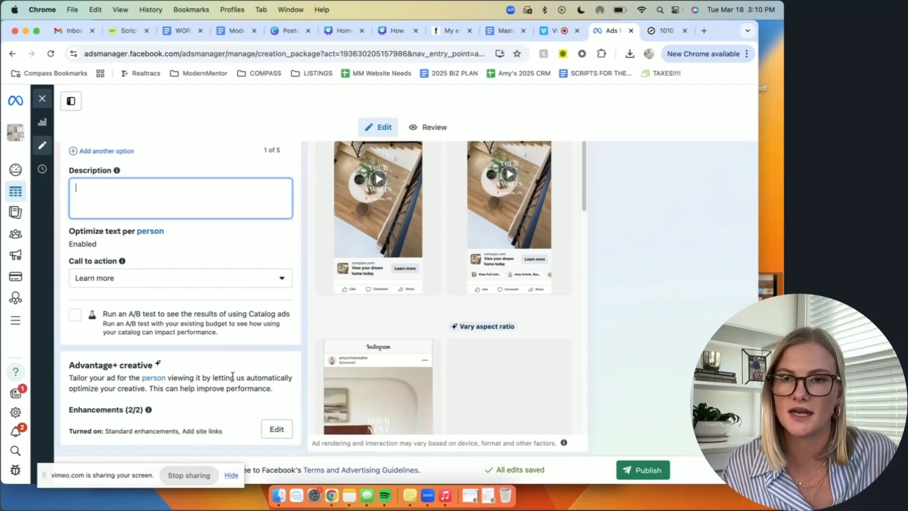
{"action": "scroll", "coordinate": [430, 324], "scroll_direction": "down", "scroll_amount": 4}
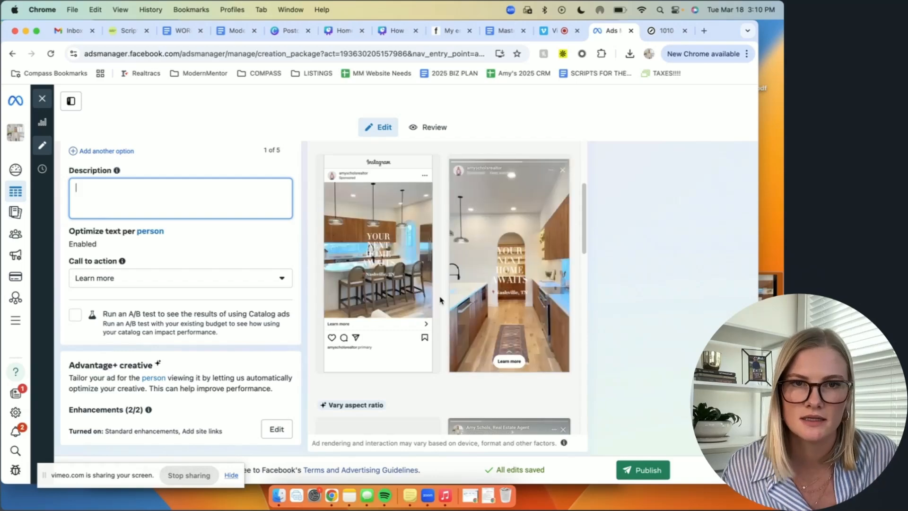
{"action": "scroll", "coordinate": [440, 300], "scroll_direction": "down", "scroll_amount": 5}
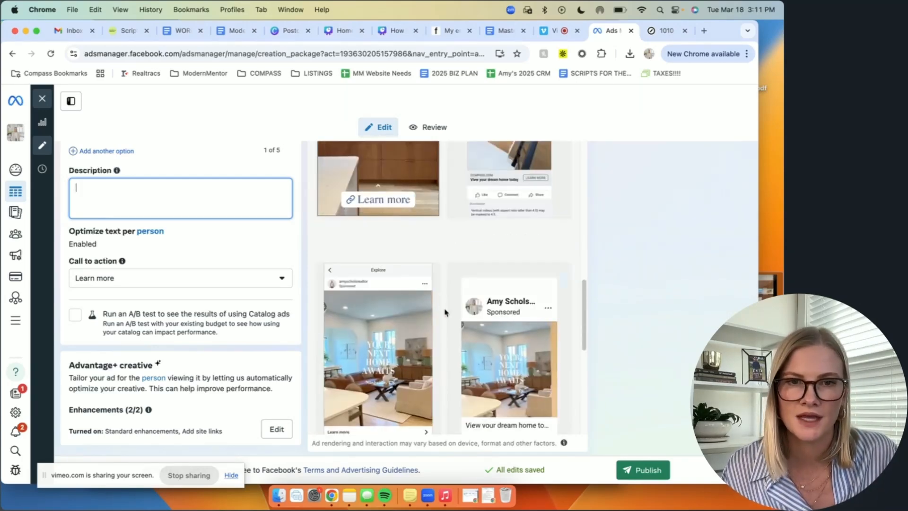
Step: Review the ad's previews, format and destination, and examine the ad set's placements and estimated daily results
{"action": "scroll", "coordinate": [517, 370], "scroll_direction": "up", "scroll_amount": 10}
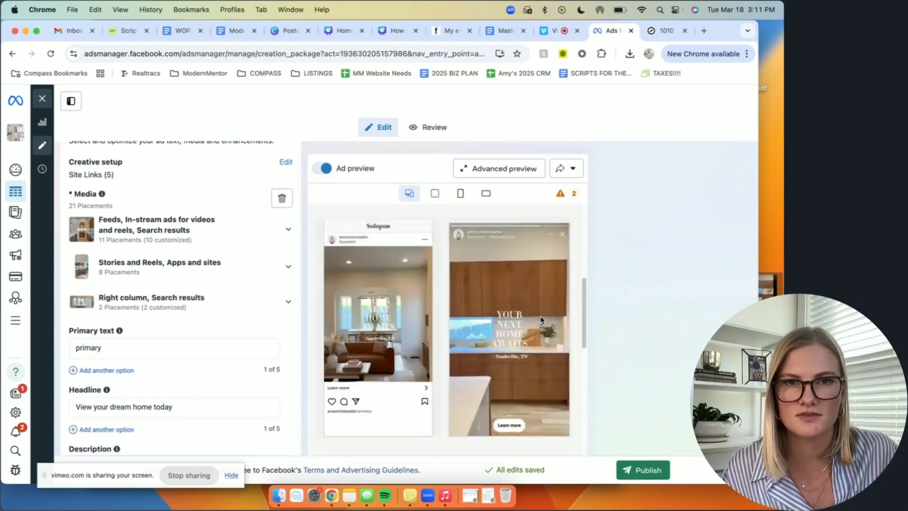
{"action": "scroll", "coordinate": [312, 320], "scroll_direction": "up", "scroll_amount": 20}
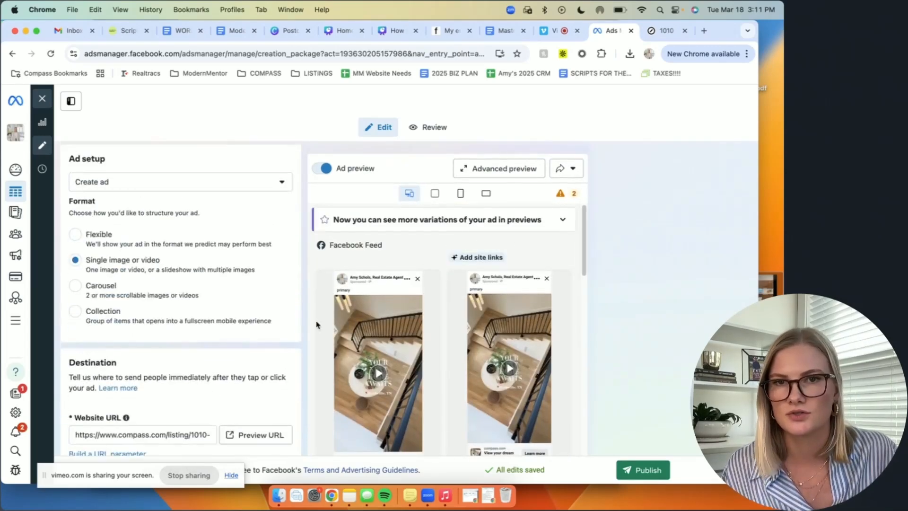
{"action": "scroll", "coordinate": [312, 321], "scroll_direction": "down", "scroll_amount": 5}
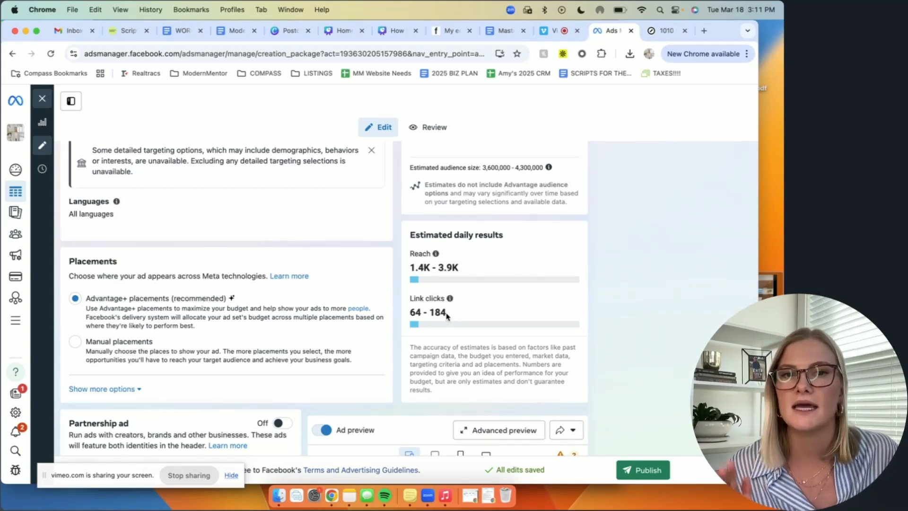
{"action": "mouse_move", "coordinate": [445, 305]}
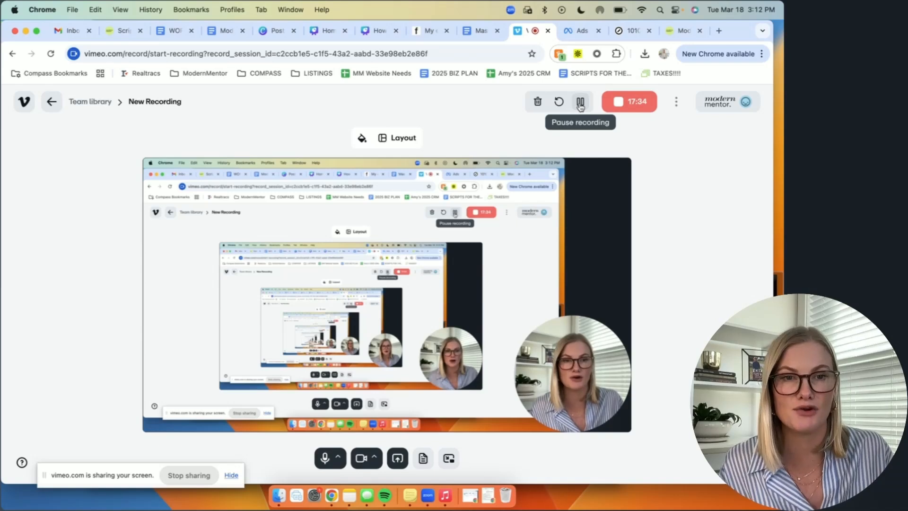
Step: Switch to the Modern Mentor website and access the Vault from the account options
{"action": "left_click", "coordinate": [681, 32]}
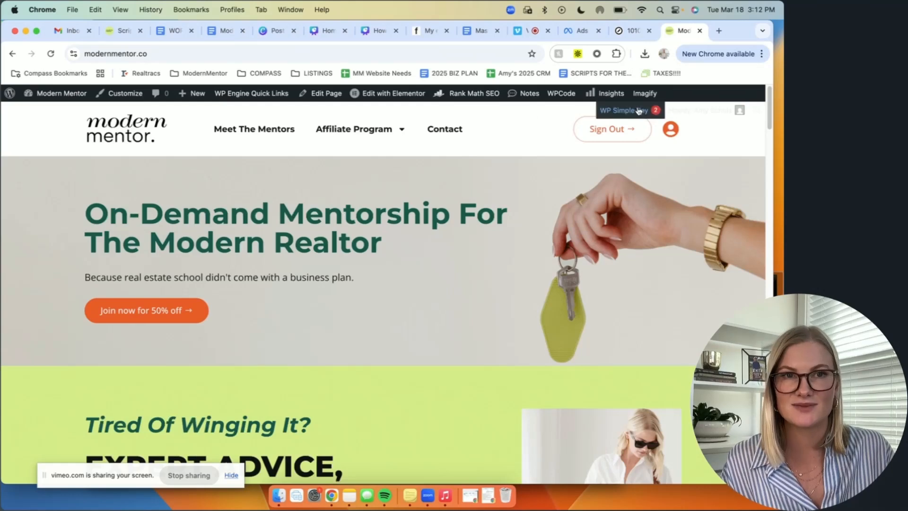
{"action": "left_click", "coordinate": [672, 130]}
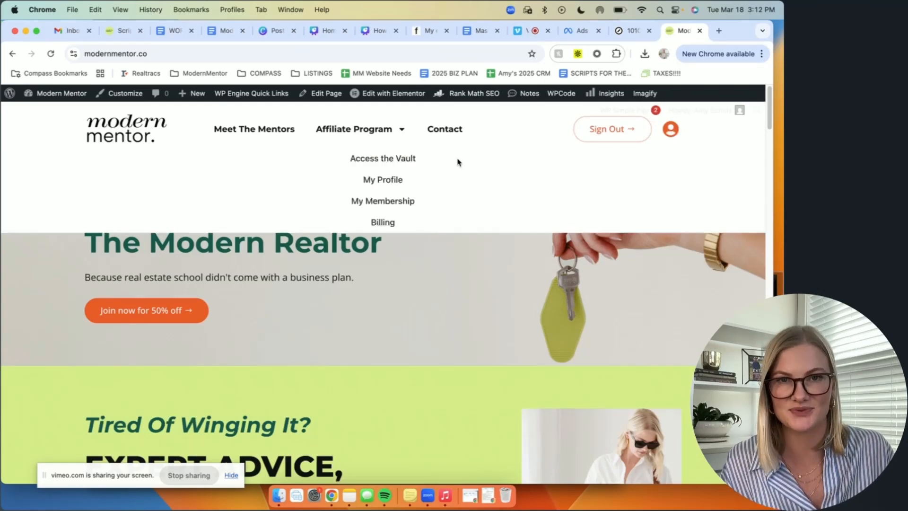
{"action": "left_click", "coordinate": [376, 161]}
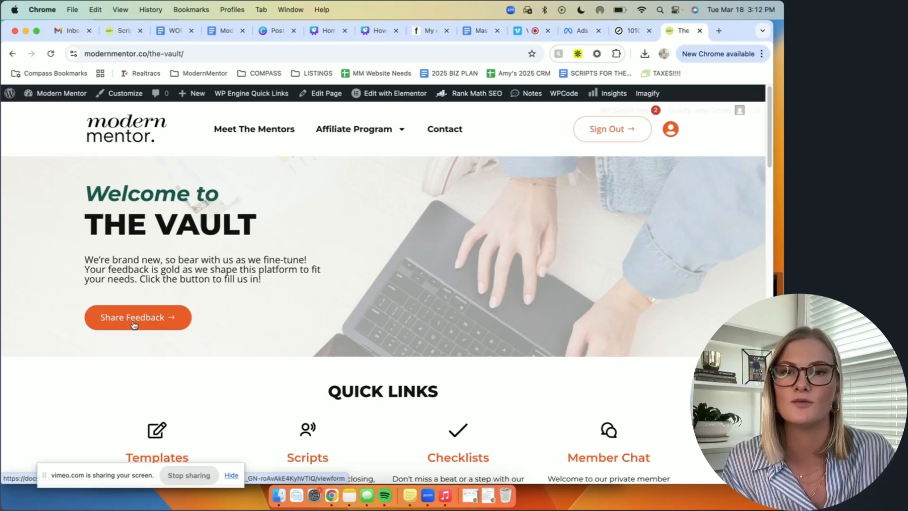
Step: Look through the Vault's quick links, referral program and video library, and expand the list of video categories
{"action": "scroll", "coordinate": [687, 347], "scroll_direction": "down", "scroll_amount": 5}
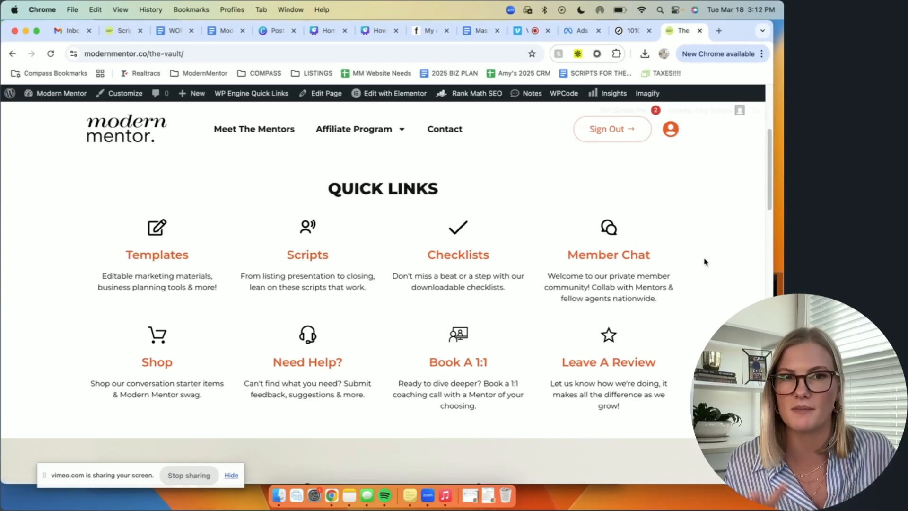
{"action": "scroll", "coordinate": [704, 262], "scroll_direction": "down", "scroll_amount": 6}
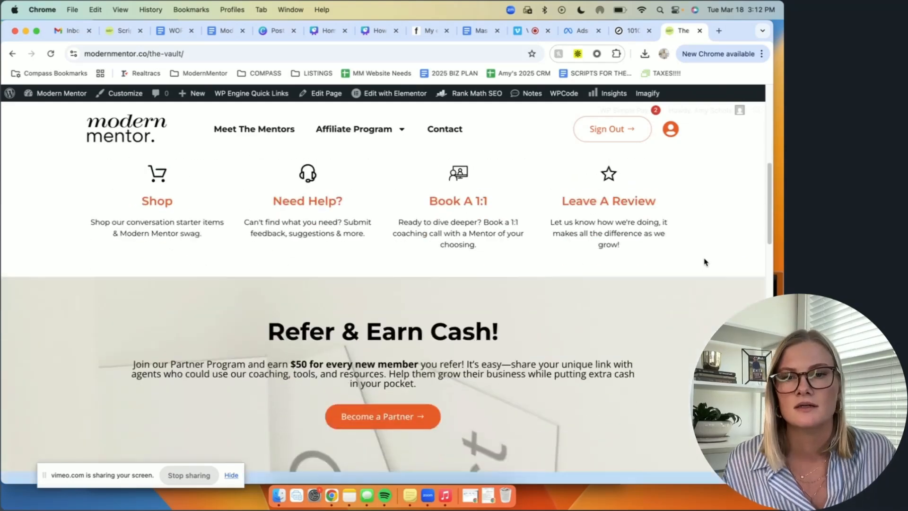
{"action": "scroll", "coordinate": [704, 262], "scroll_direction": "down", "scroll_amount": 3}
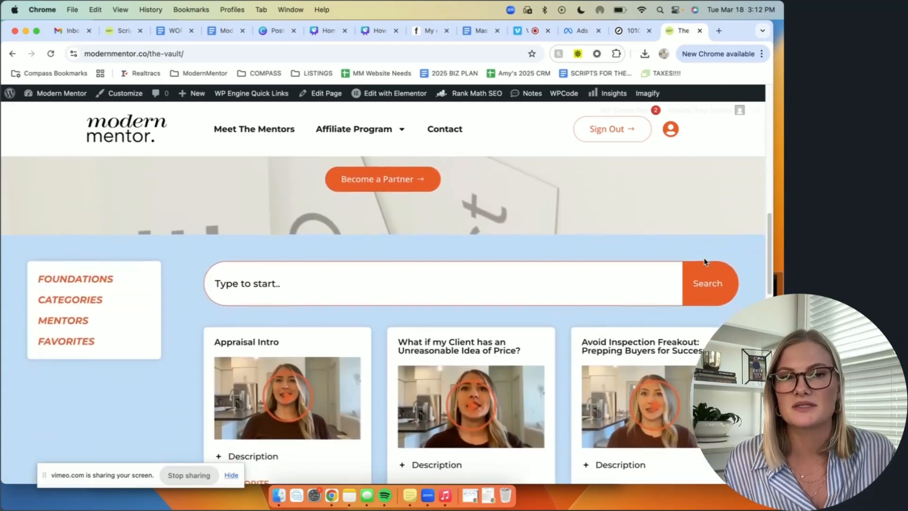
{"action": "scroll", "coordinate": [742, 284], "scroll_direction": "down", "scroll_amount": 2}
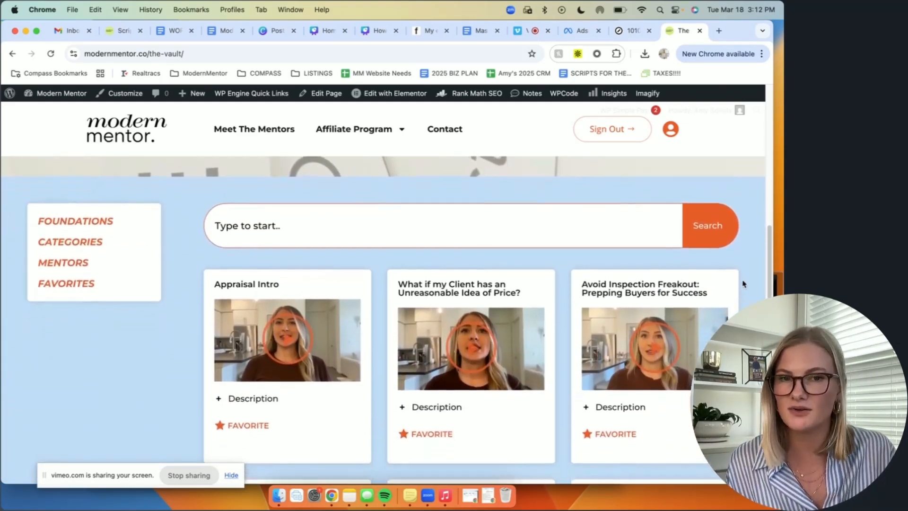
{"action": "scroll", "coordinate": [742, 283], "scroll_direction": "down", "scroll_amount": 1}
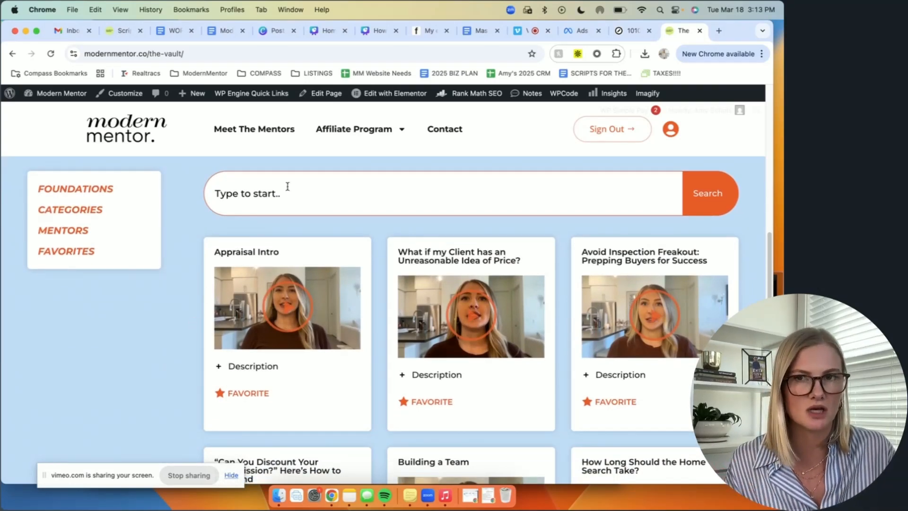
{"action": "left_click", "coordinate": [82, 216]}
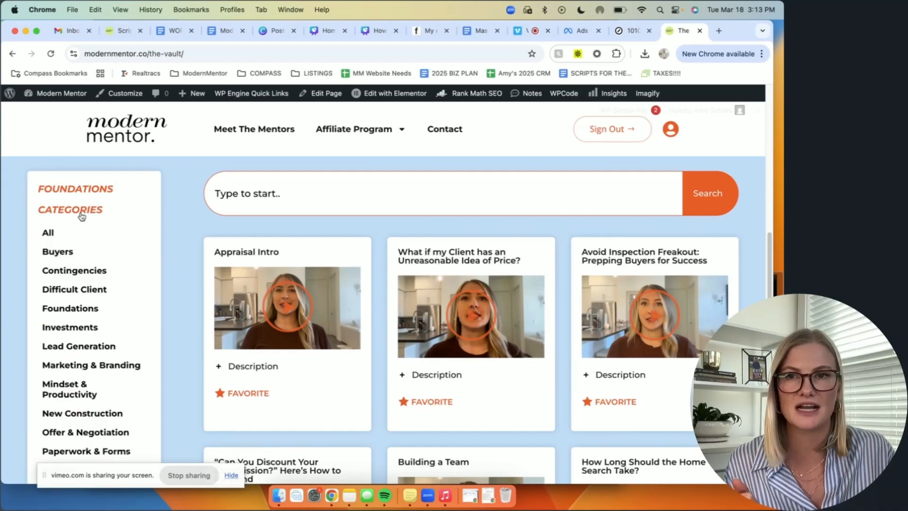
Step: Search the Vault's video library for "social media" and look over the results
{"action": "left_click", "coordinate": [271, 194]}
{"action": "type", "text": "social medi"}
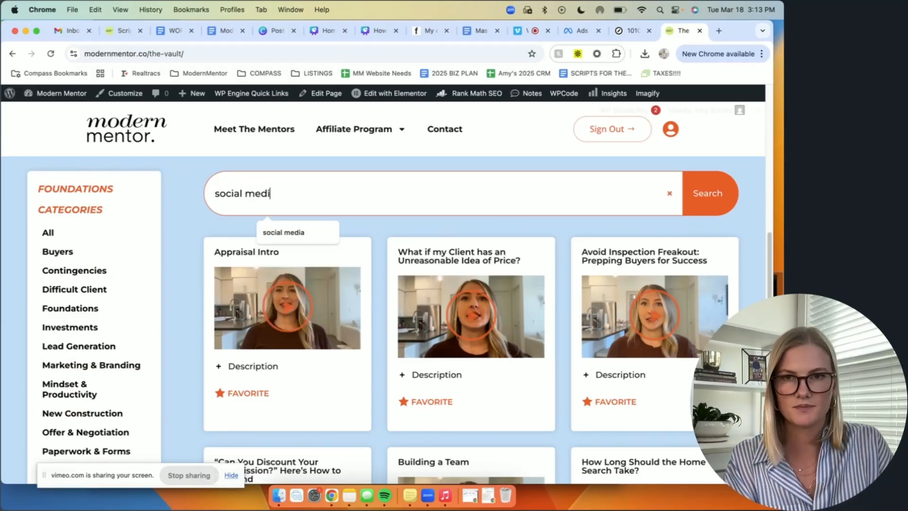
{"action": "type", "text": "a"}
{"action": "key", "text": "Return"}
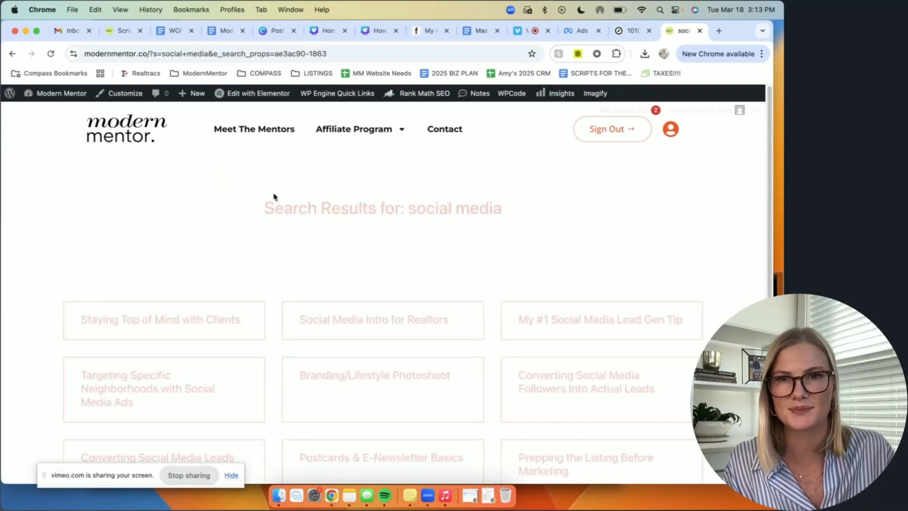
{"action": "scroll", "coordinate": [279, 321], "scroll_direction": "down", "scroll_amount": 3}
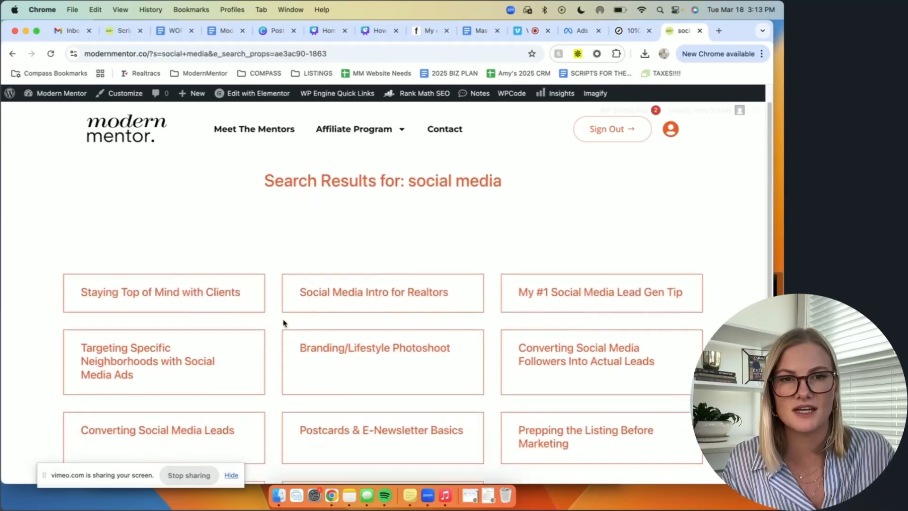
{"action": "scroll", "coordinate": [271, 322], "scroll_direction": "down", "scroll_amount": 2}
{"action": "scroll", "coordinate": [271, 322], "scroll_direction": "up", "scroll_amount": 5}
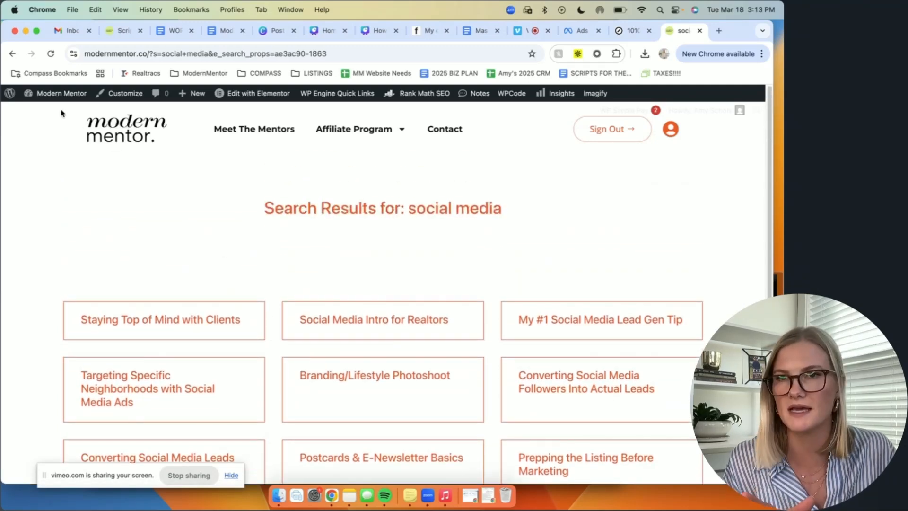
Step: Open the Meet The Mentors page and examine the mentors' profiles, locations and credentials
{"action": "left_click", "coordinate": [13, 55]}
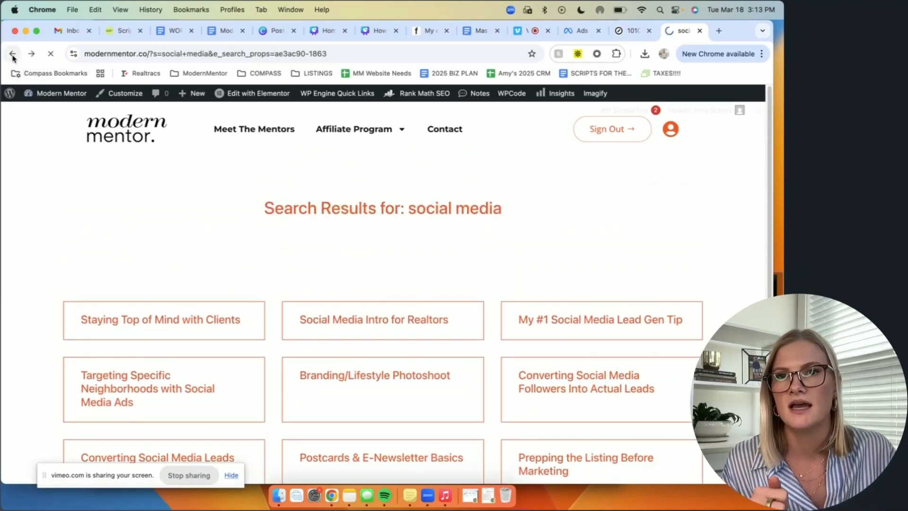
{"action": "left_click", "coordinate": [269, 131]}
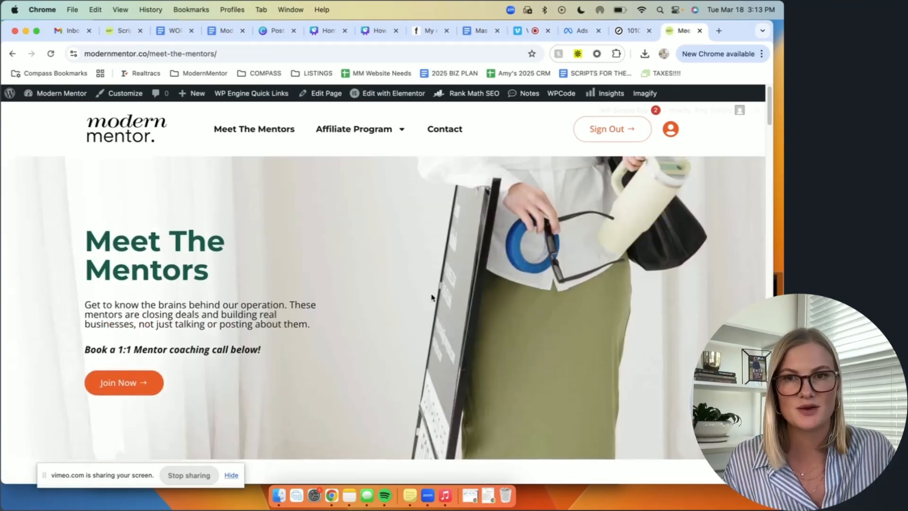
{"action": "scroll", "coordinate": [390, 339], "scroll_direction": "down", "scroll_amount": 10}
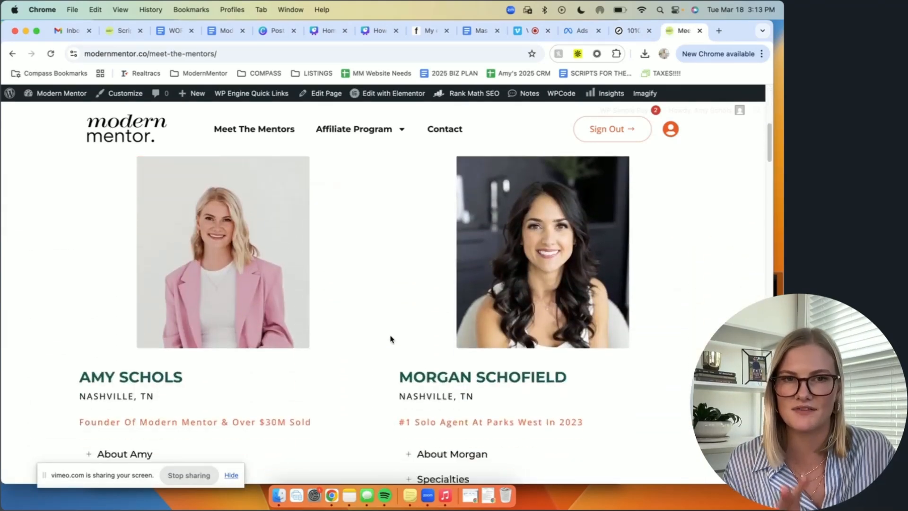
{"action": "scroll", "coordinate": [391, 338], "scroll_direction": "down", "scroll_amount": 1}
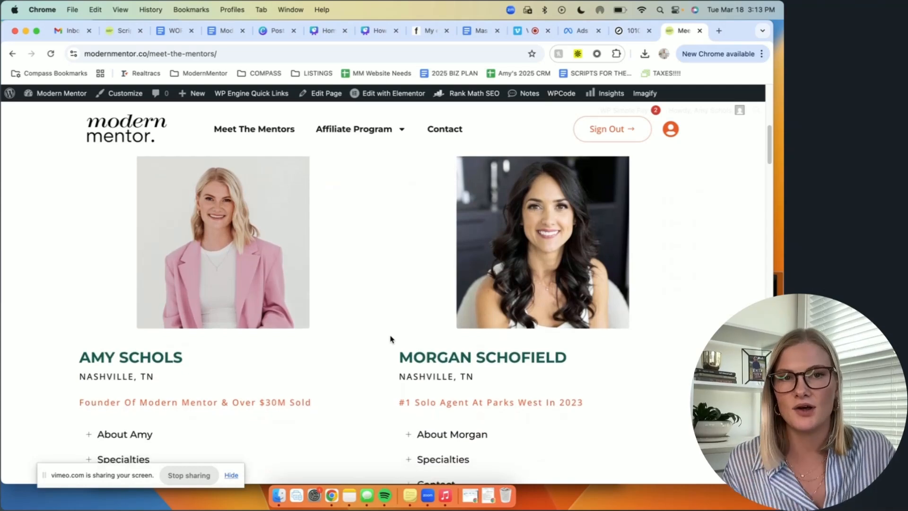
{"action": "scroll", "coordinate": [390, 339], "scroll_direction": "down", "scroll_amount": 5}
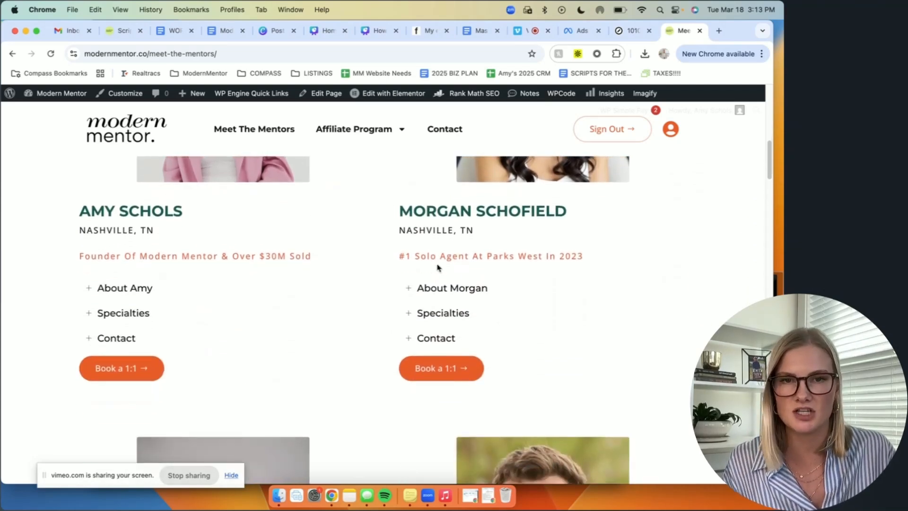
{"action": "left_click_drag", "start_coordinate": [388, 258], "coordinate": [535, 258]}
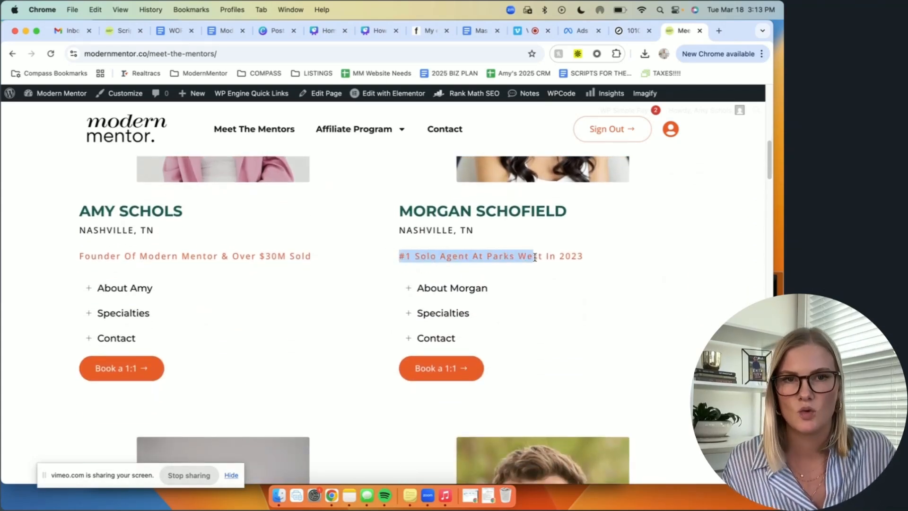
{"action": "left_click", "coordinate": [584, 258]}
{"action": "scroll", "coordinate": [385, 327], "scroll_direction": "down", "scroll_amount": 10}
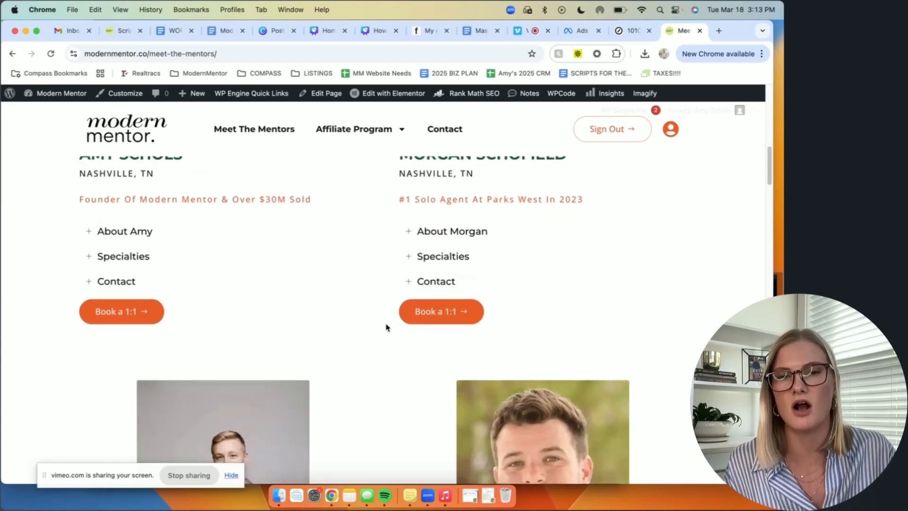
{"action": "scroll", "coordinate": [386, 326], "scroll_direction": "down", "scroll_amount": 1}
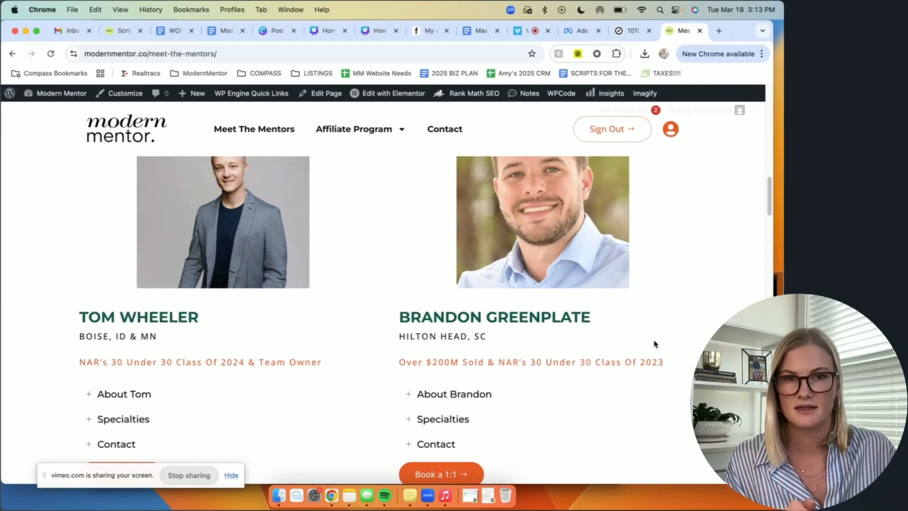
{"action": "scroll", "coordinate": [406, 376], "scroll_direction": "down", "scroll_amount": 10}
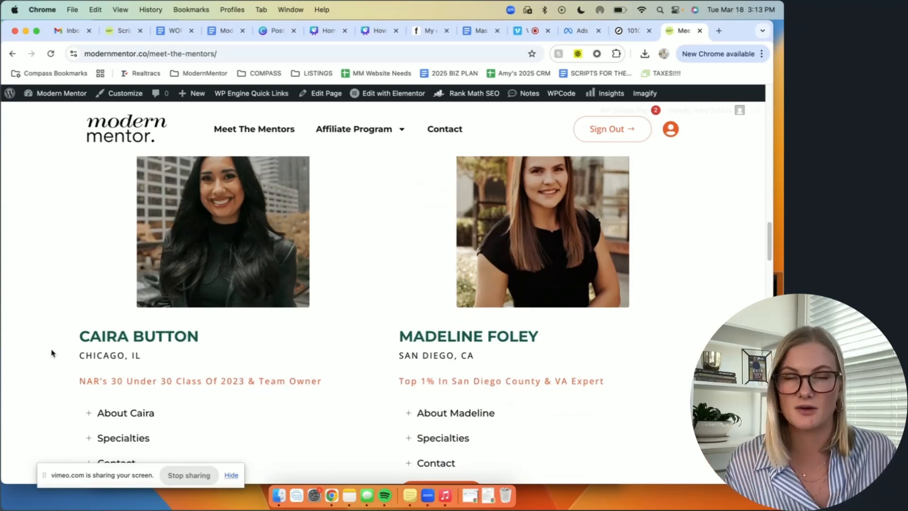
{"action": "scroll", "coordinate": [53, 354], "scroll_direction": "down", "scroll_amount": 1}
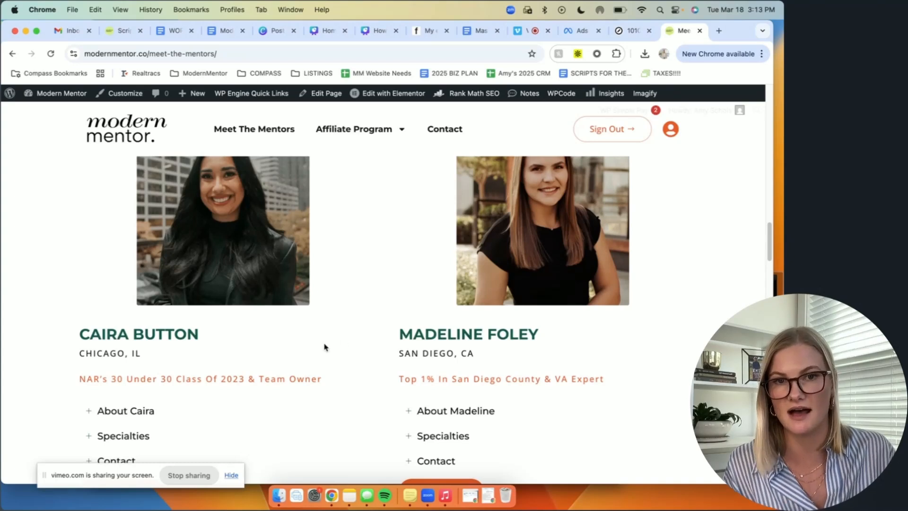
{"action": "scroll", "coordinate": [386, 355], "scroll_direction": "down", "scroll_amount": 1}
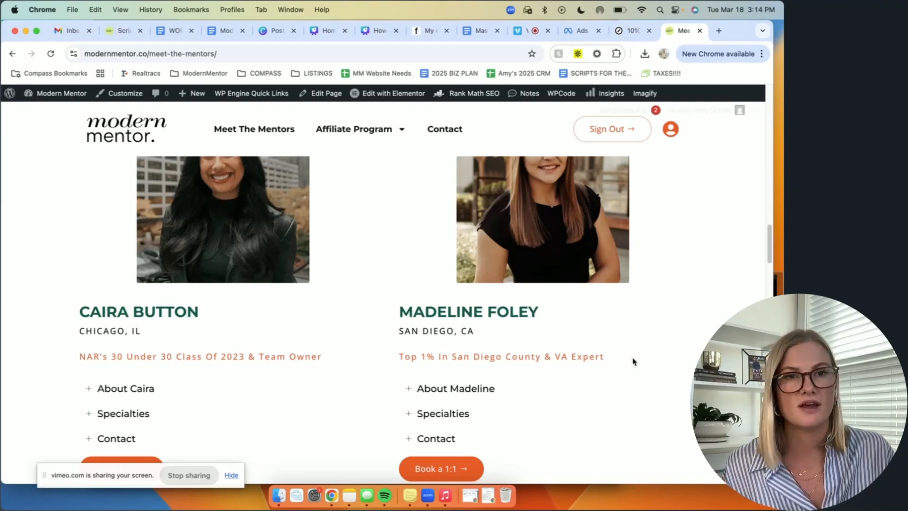
{"action": "scroll", "coordinate": [633, 362], "scroll_direction": "down", "scroll_amount": 8}
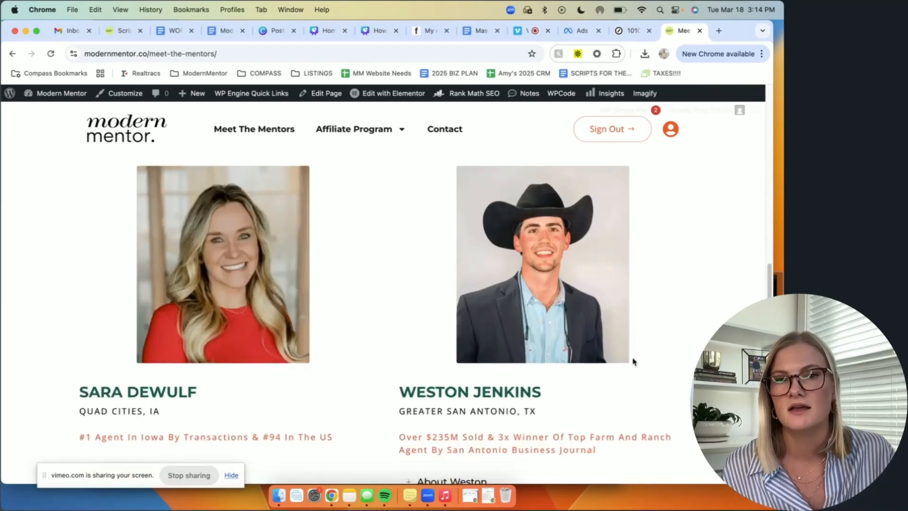
{"action": "scroll", "coordinate": [633, 362], "scroll_direction": "down", "scroll_amount": 10}
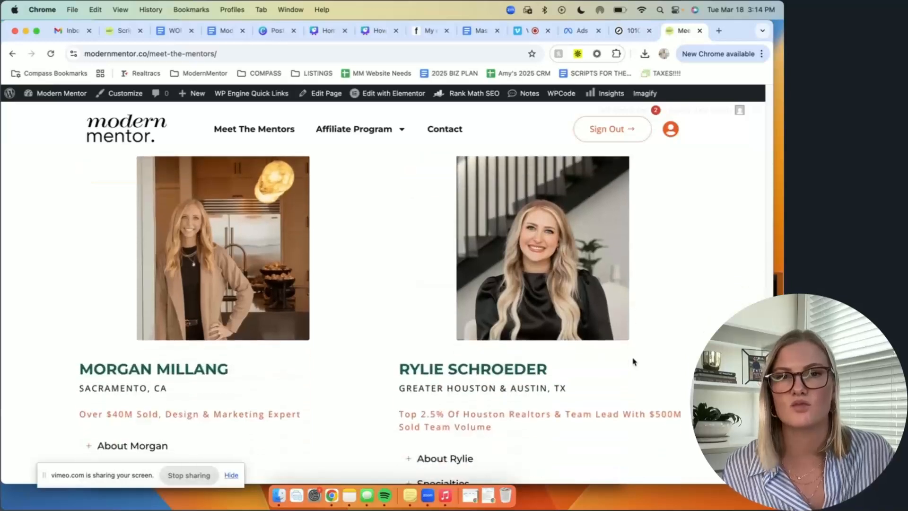
{"action": "scroll", "coordinate": [633, 361], "scroll_direction": "down", "scroll_amount": 2}
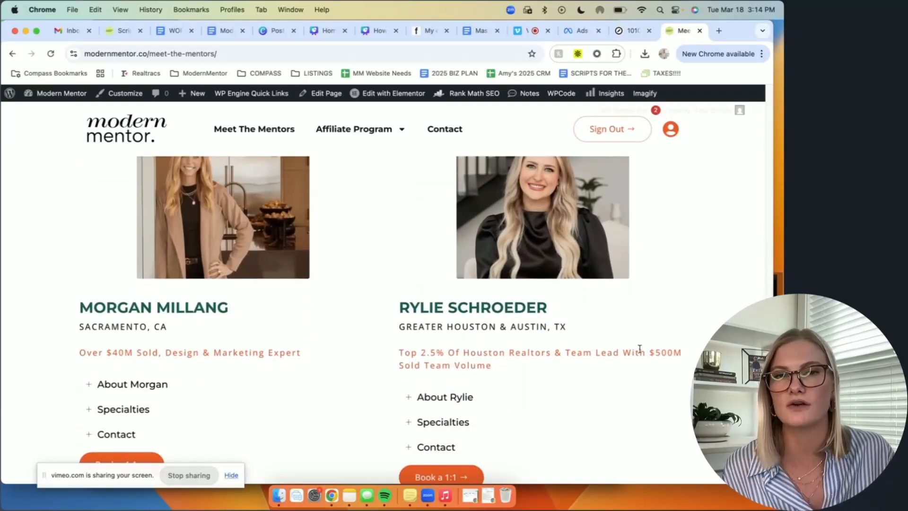